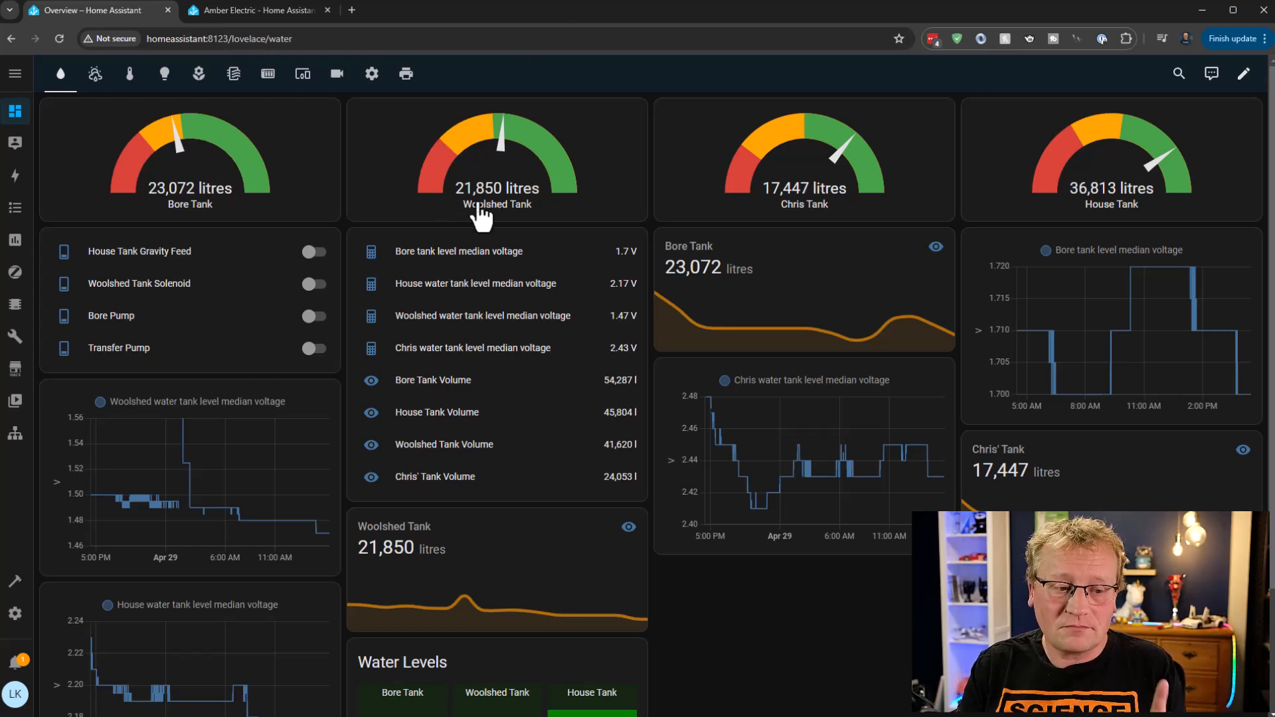
- Start adding the Amber Electric integration from the devices and services settings, finding the brand with the search "amber"
click(15, 613)
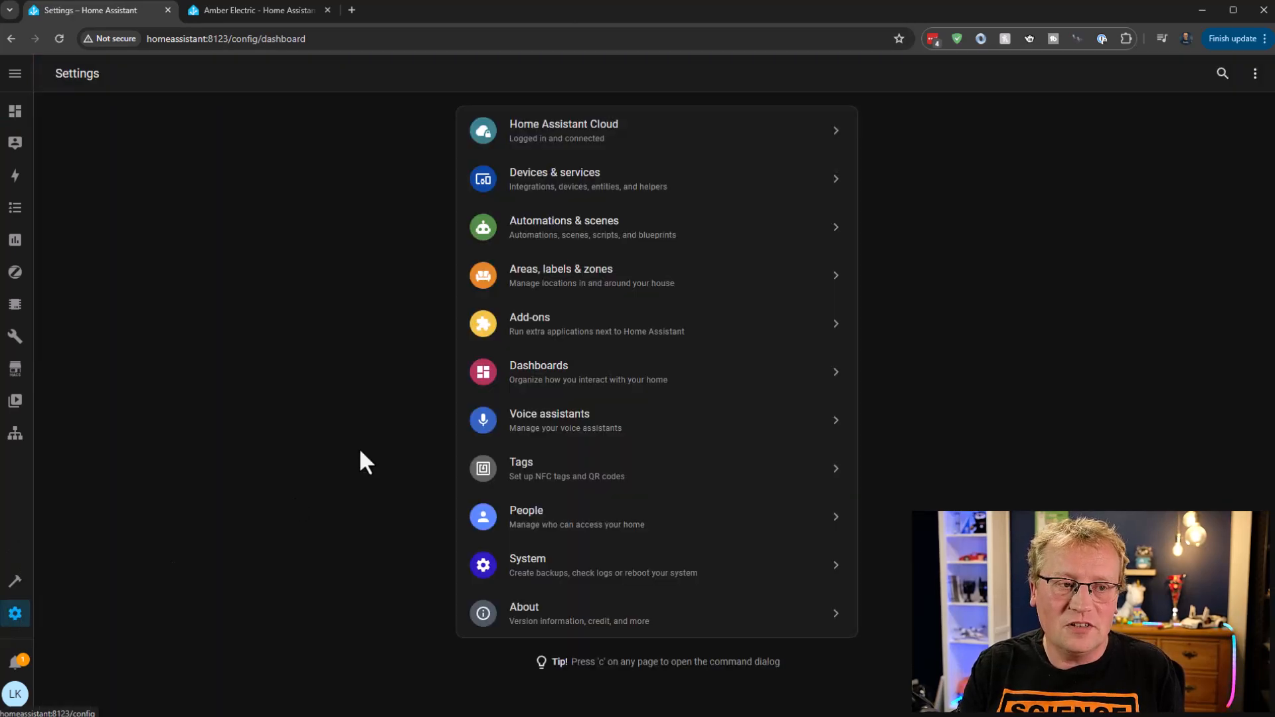
click(569, 188)
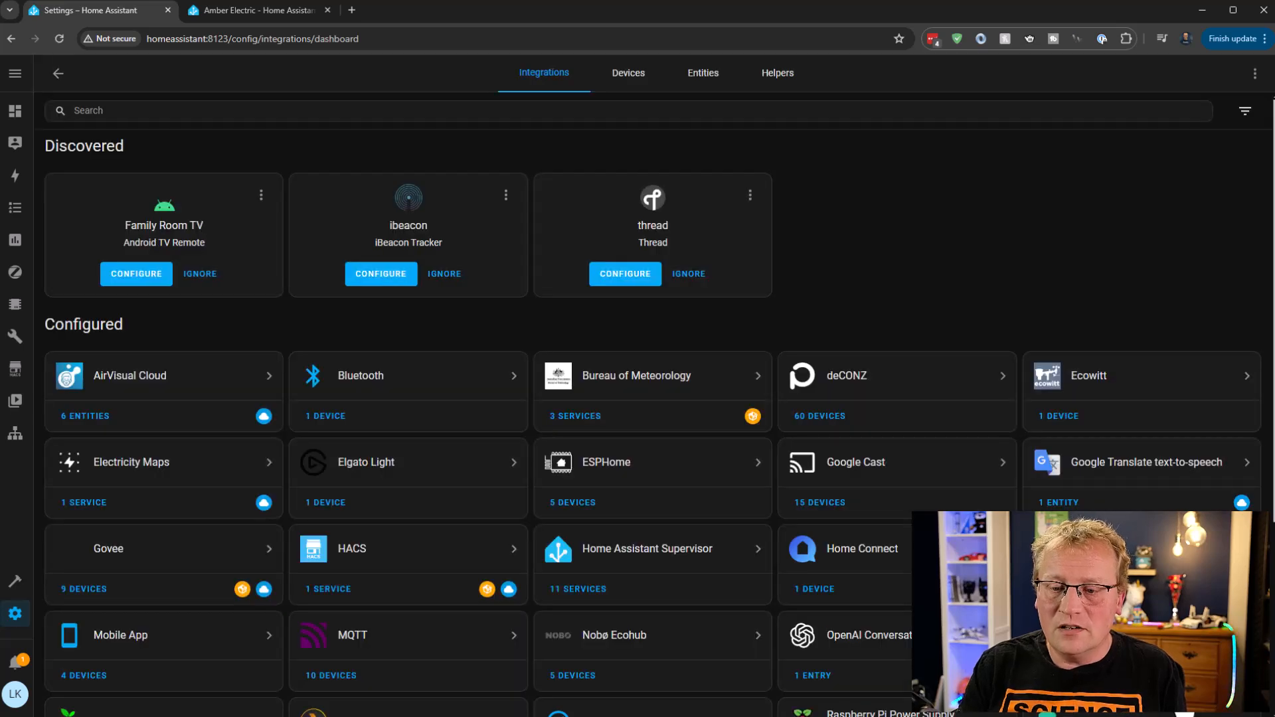
click(1200, 698)
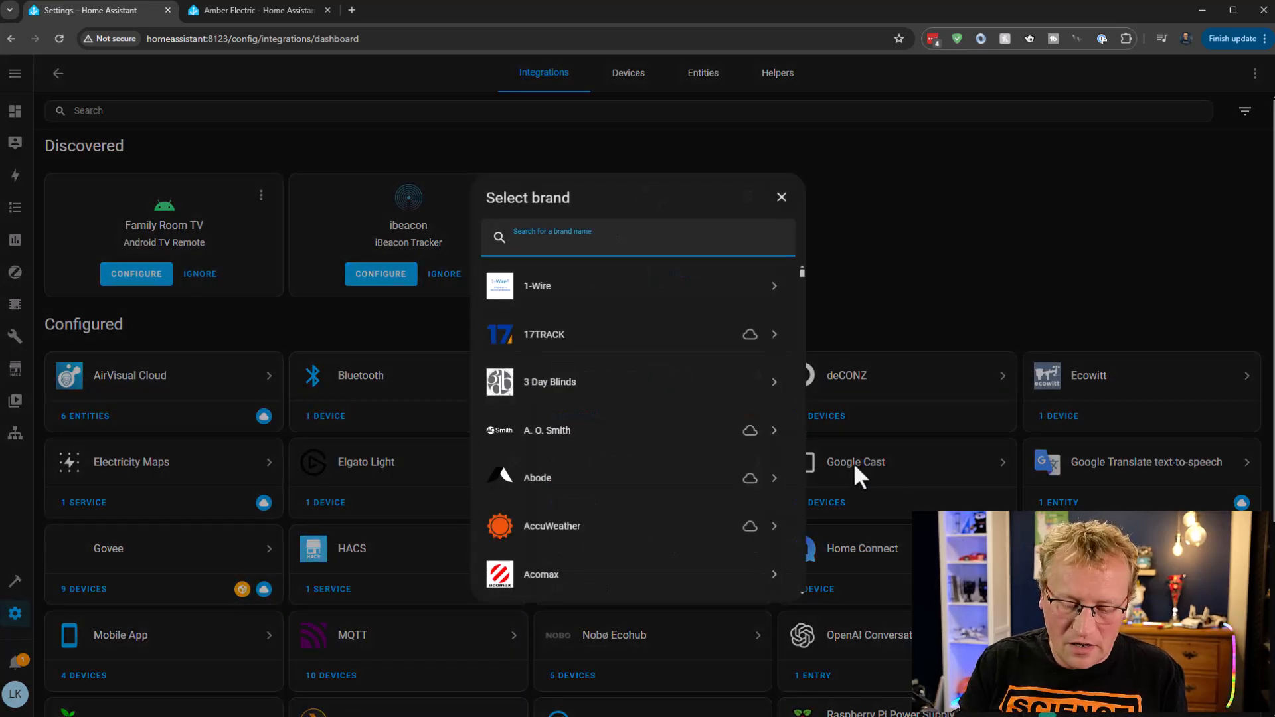
text(amber)
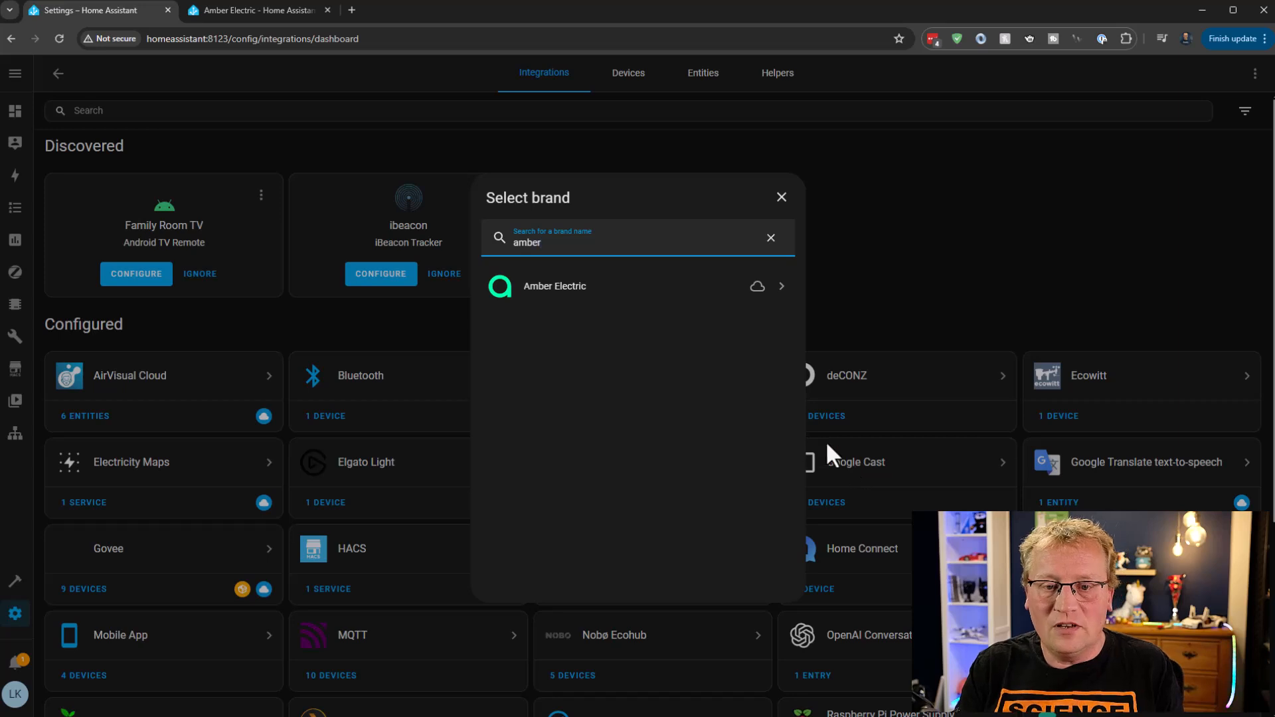
click(601, 302)
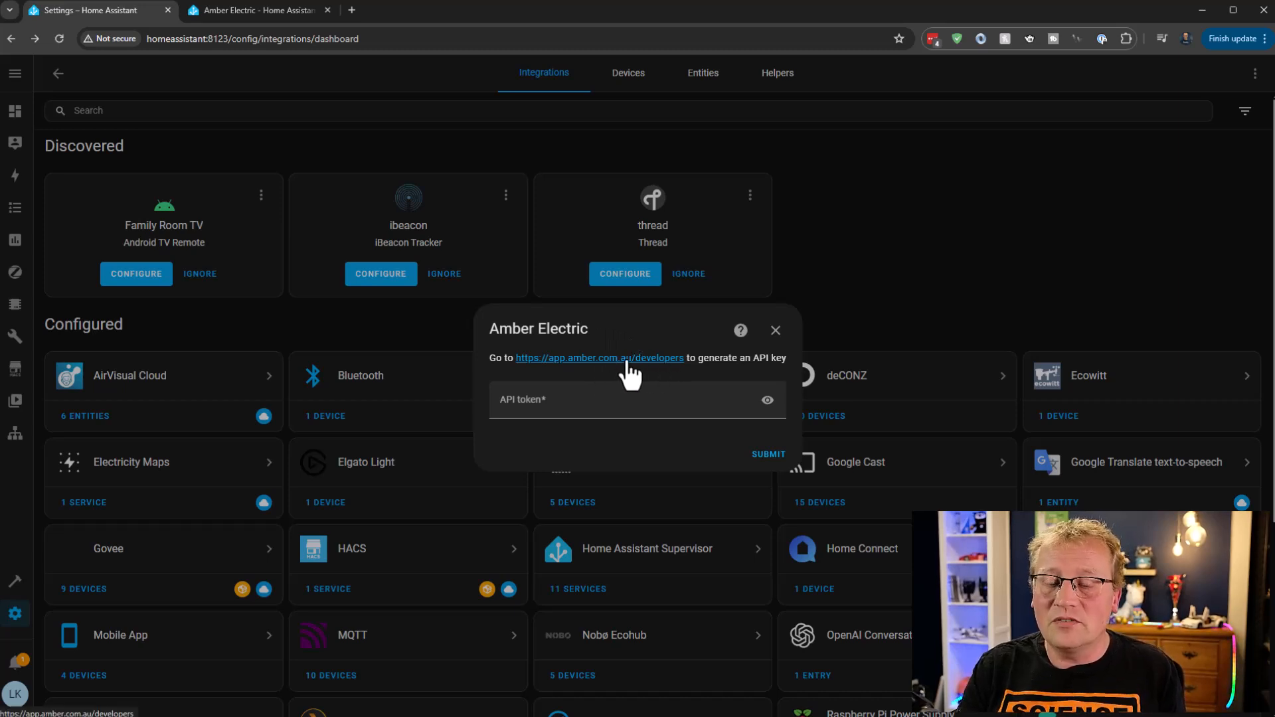
- Open the Amber developers page linked in the integration setup and enable Developer Mode
middle_click(627, 375)
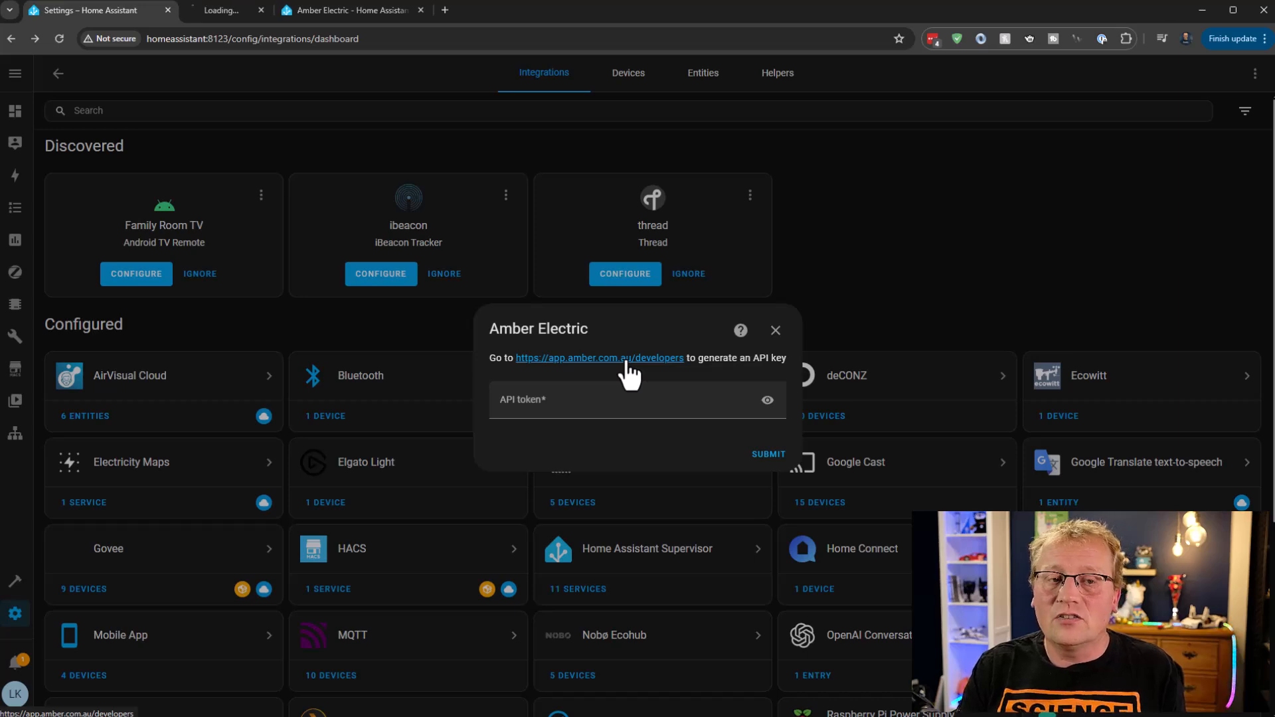
click(233, 10)
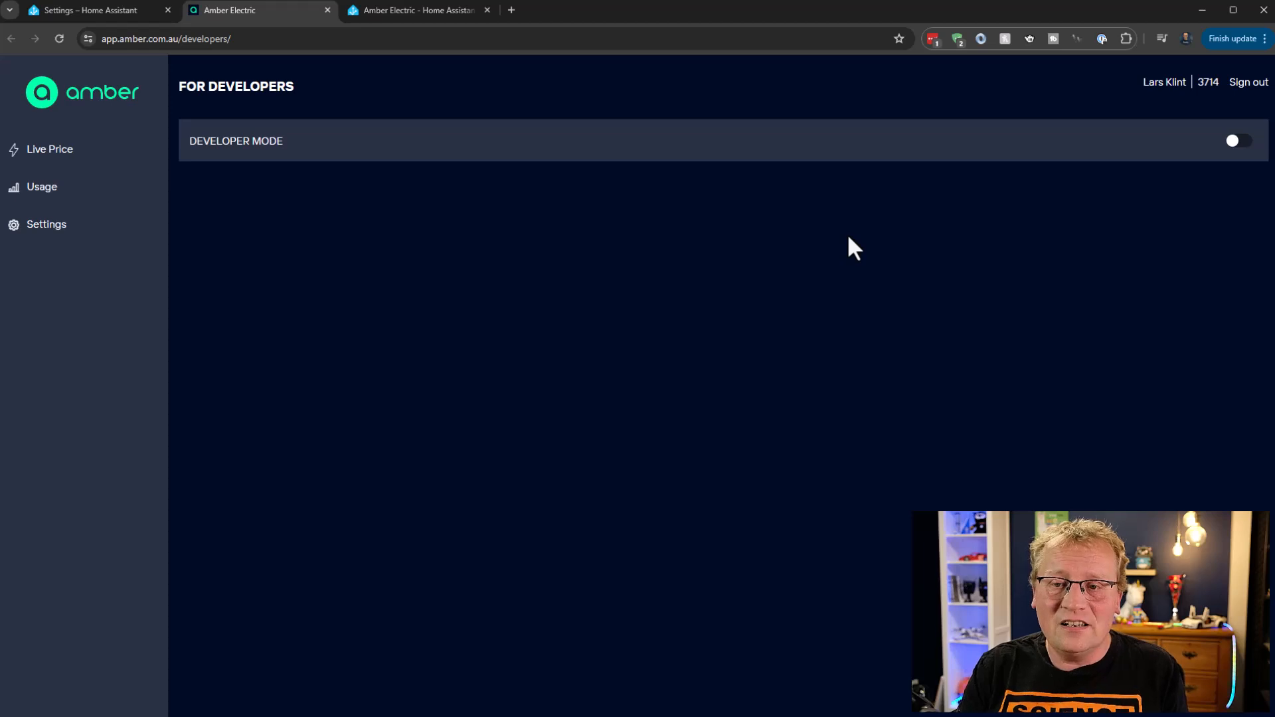
click(1236, 142)
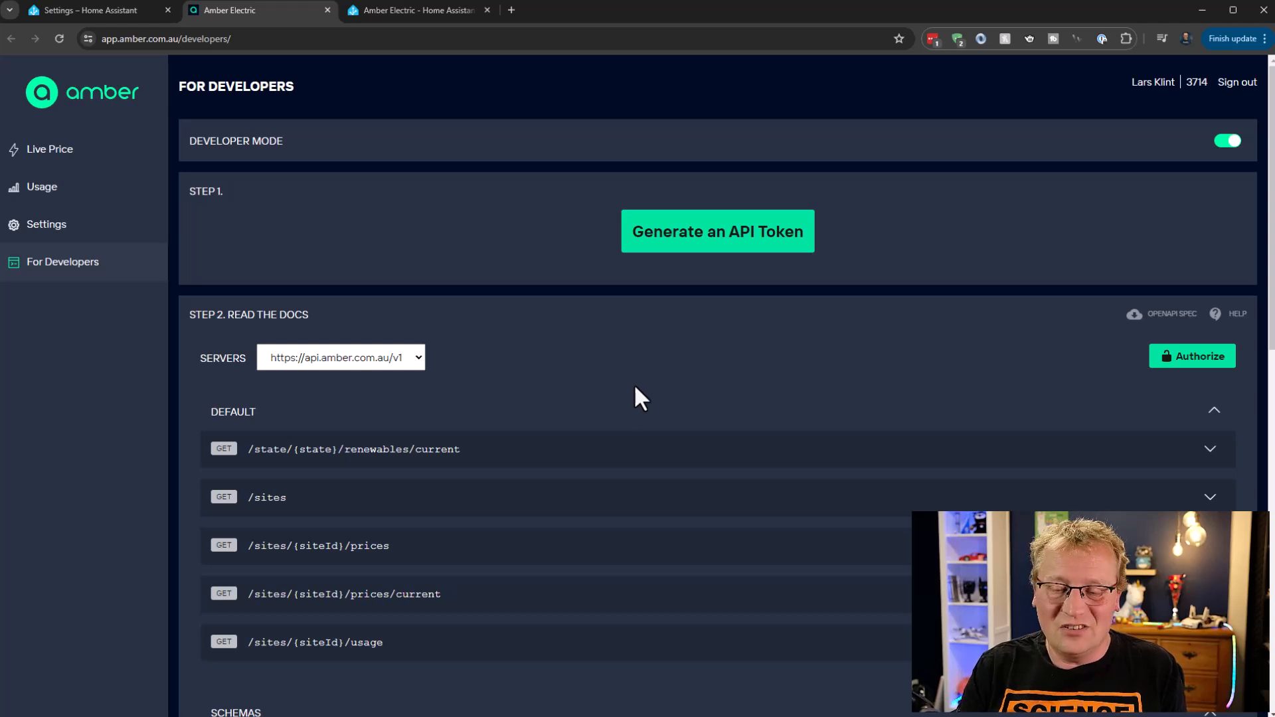
- Generate an API token named "Home Assistant" on the Amber developers page and copy it
click(722, 241)
click(652, 354)
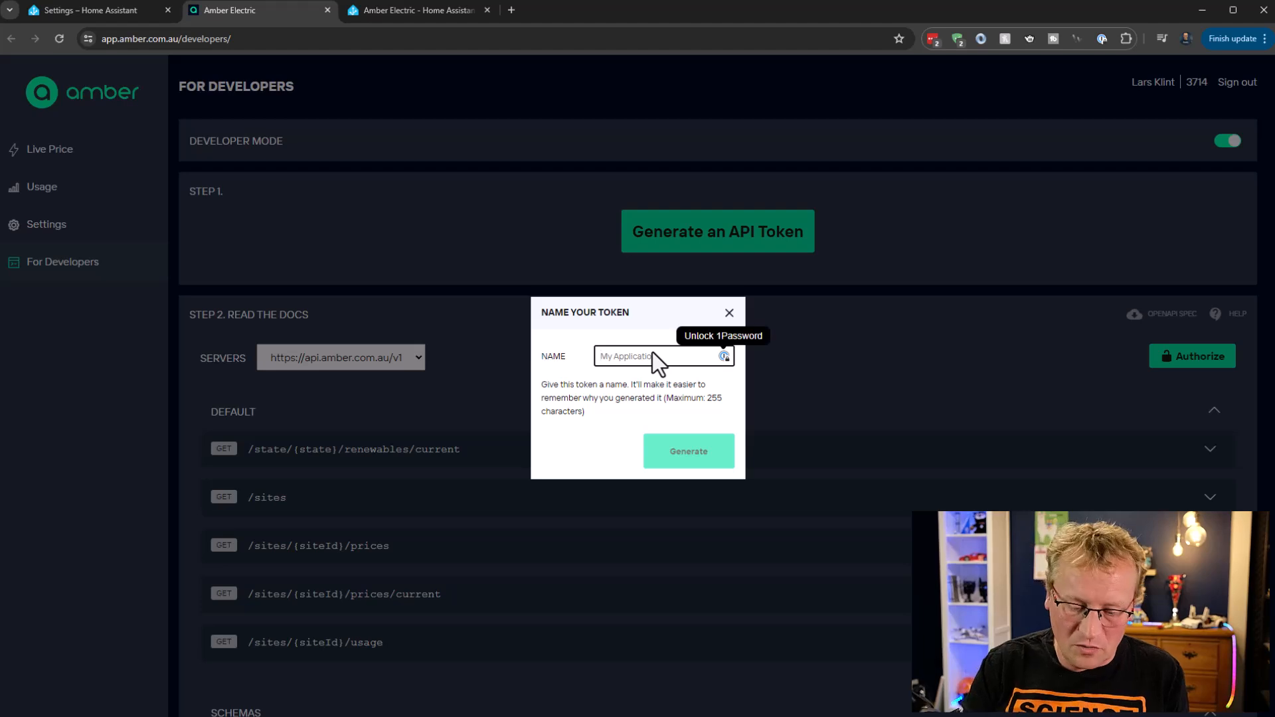
text(Home Assistant)
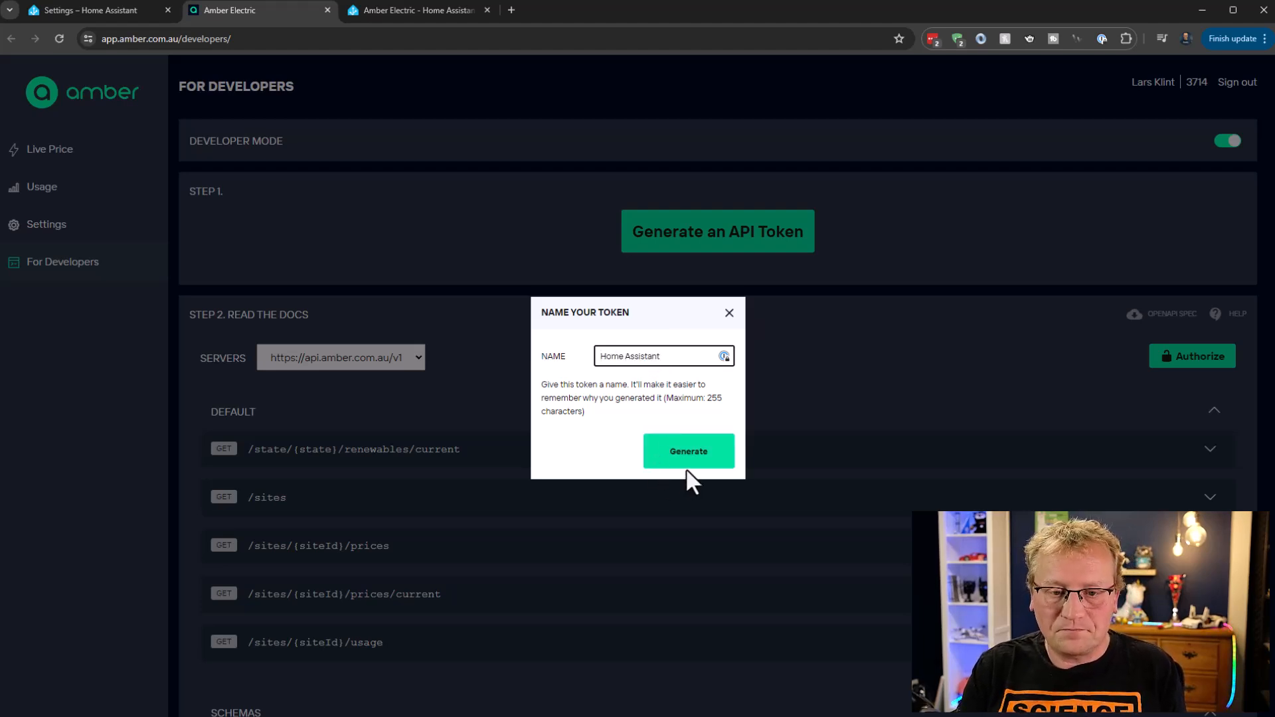
click(699, 454)
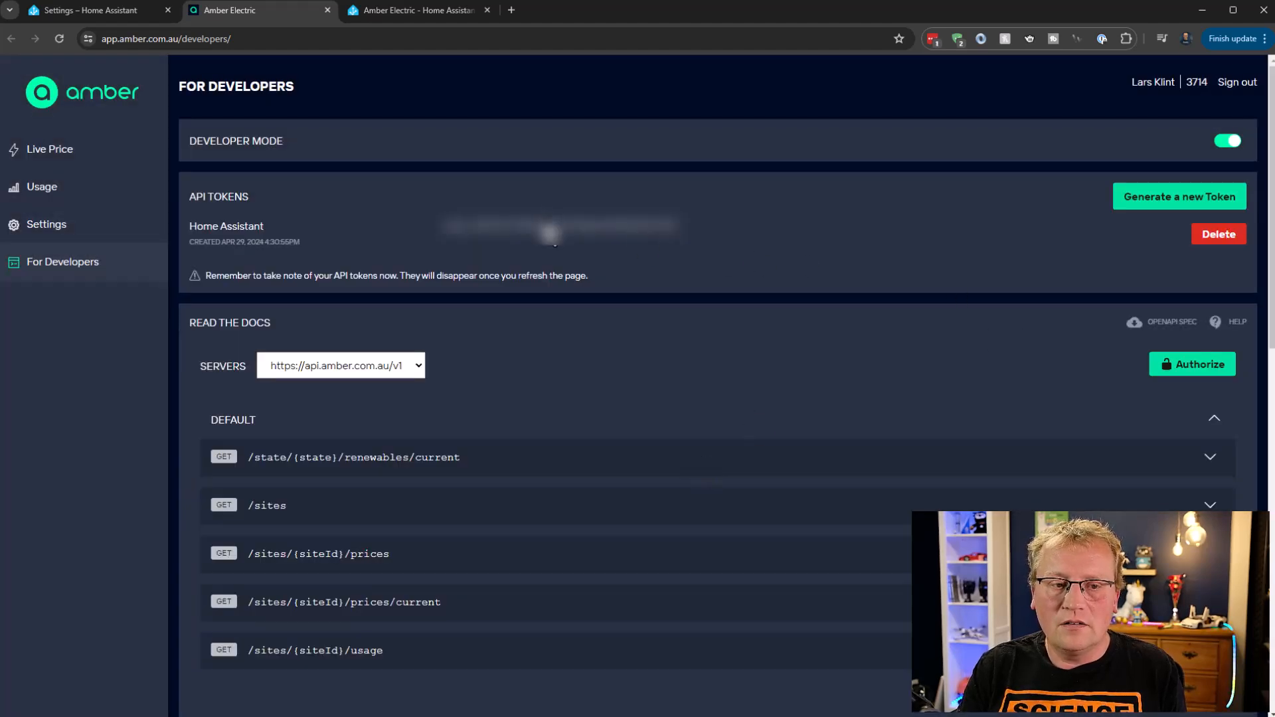
double_click(551, 226)
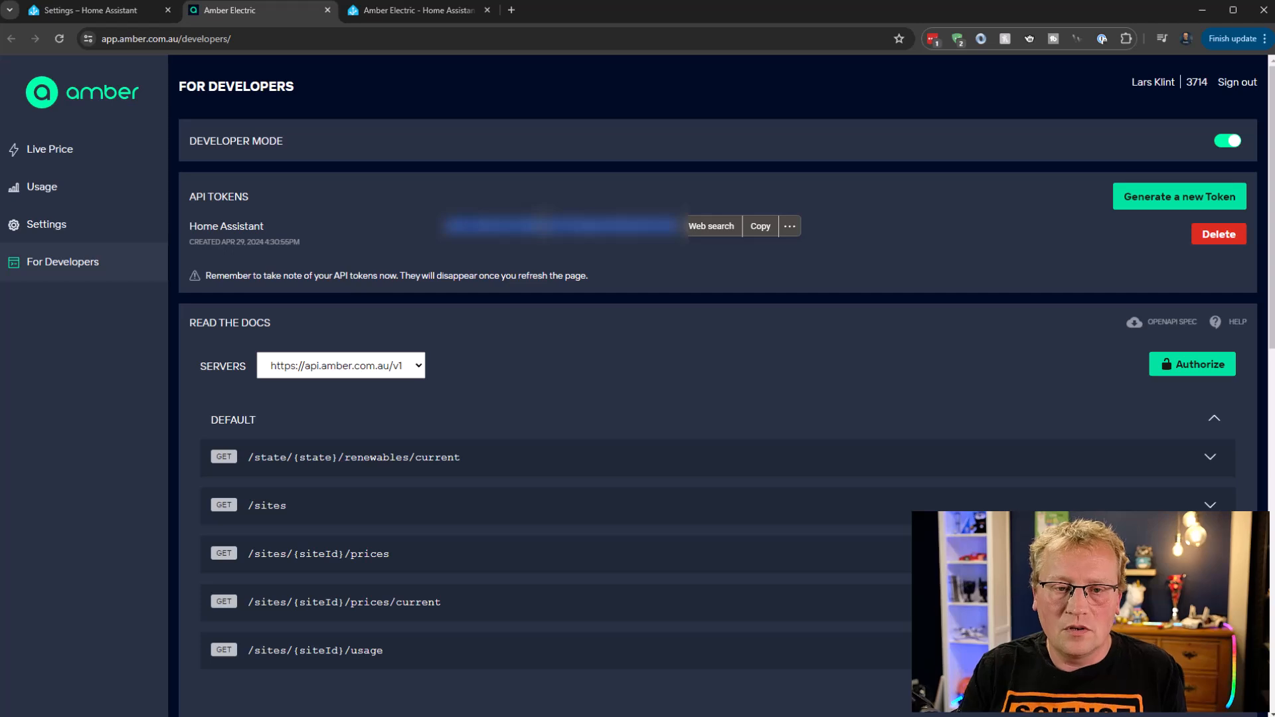
click(659, 198)
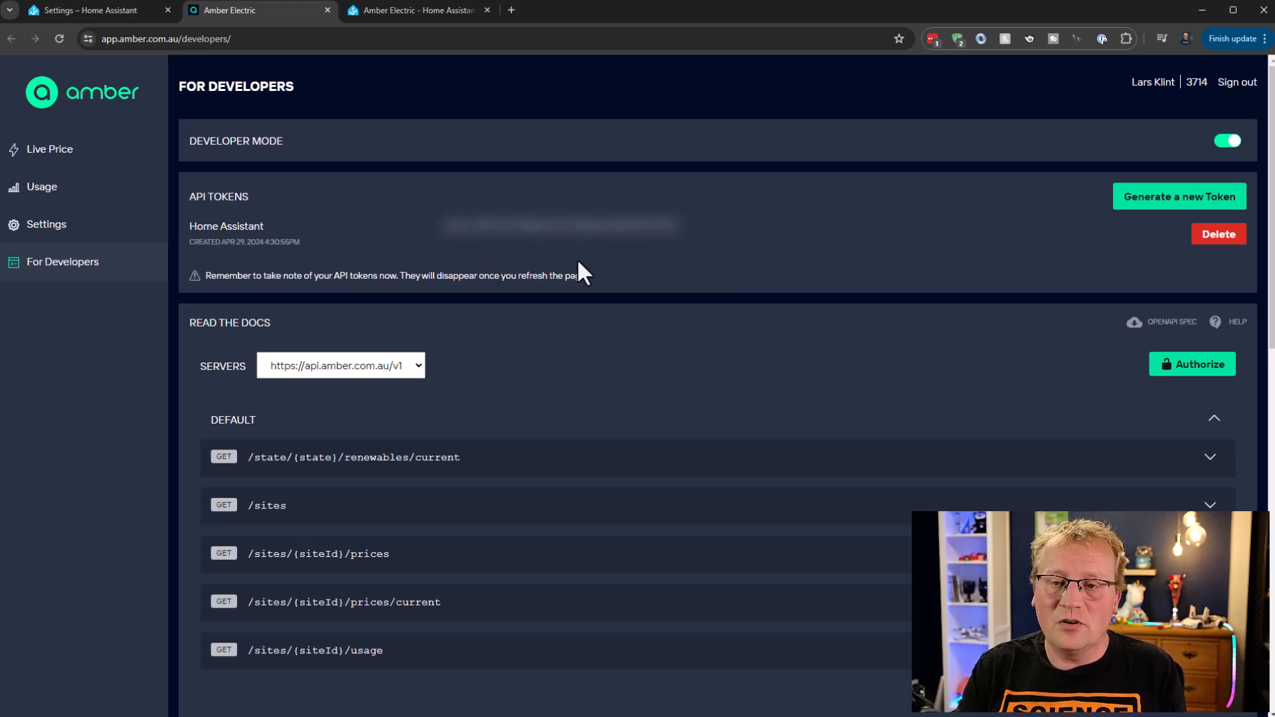
- Return to the Home Assistant integration setup, paste the API token for Amber Electric and submit it
click(85, 10)
click(542, 400)
key(ctrl+v)
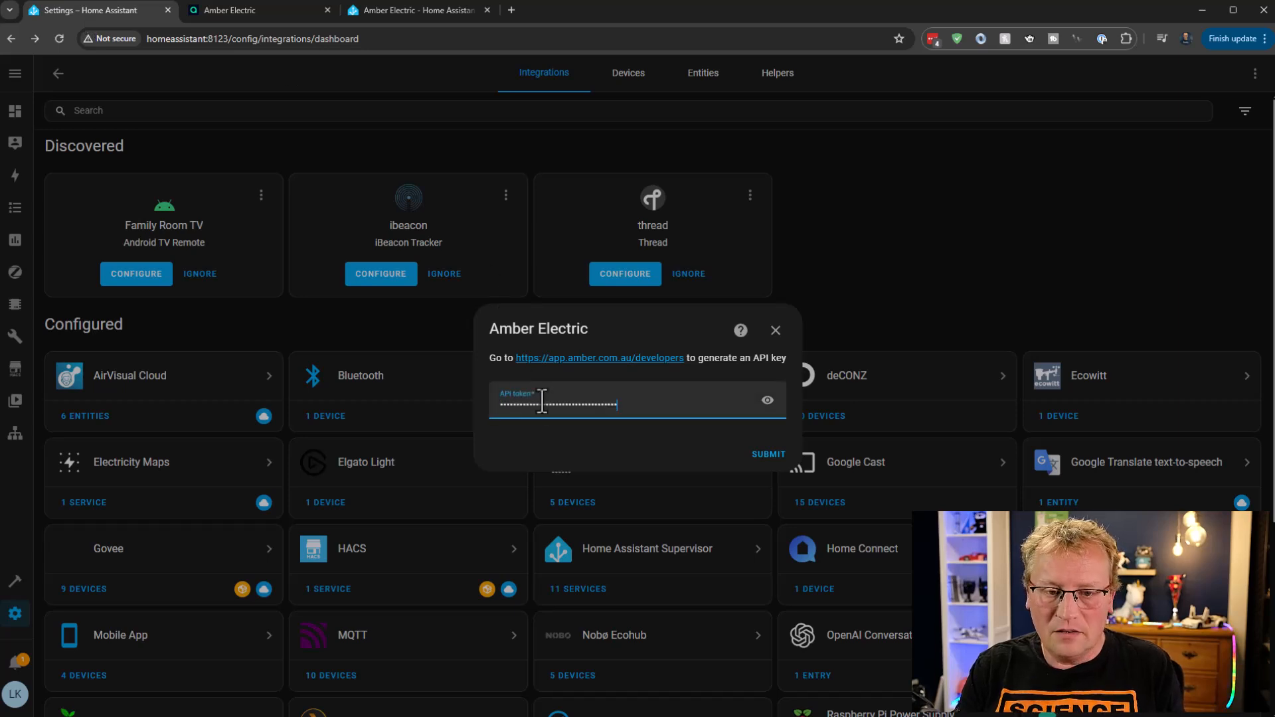
click(768, 455)
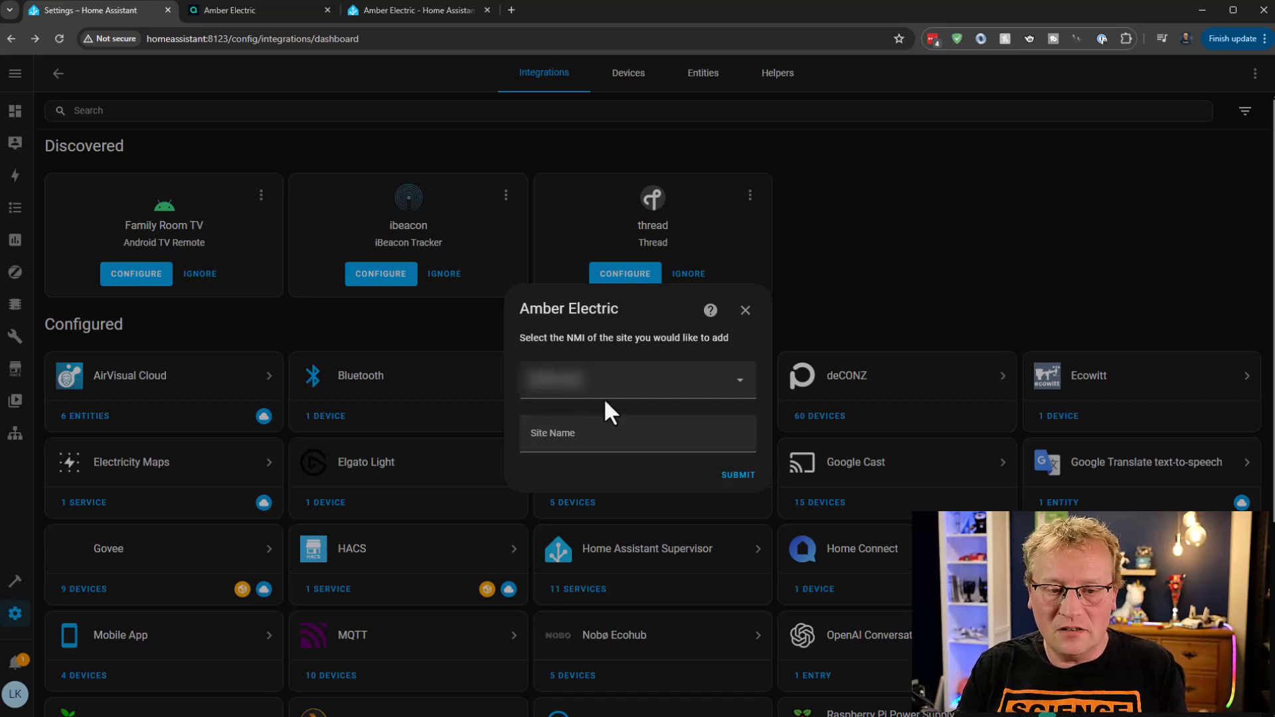
- Name the Amber Electric site "Merlewood", submit the site details and finish the setup
click(595, 440)
text(Merlewood)
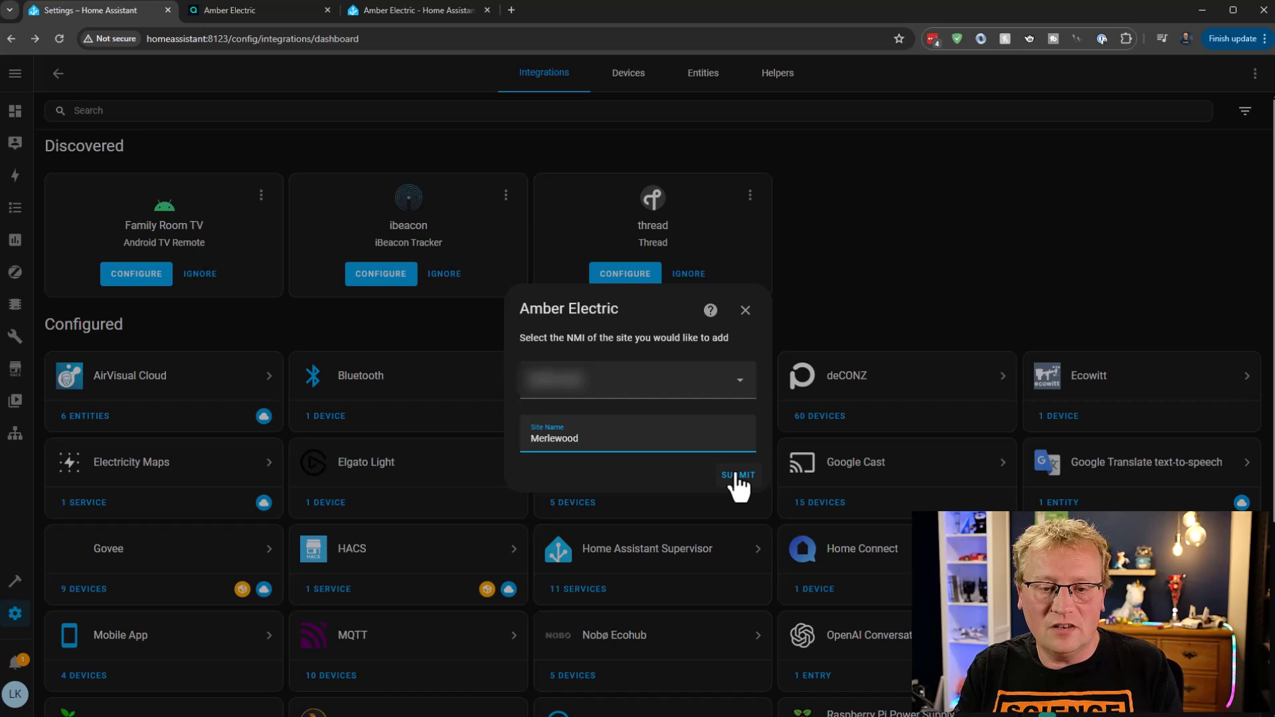
click(737, 475)
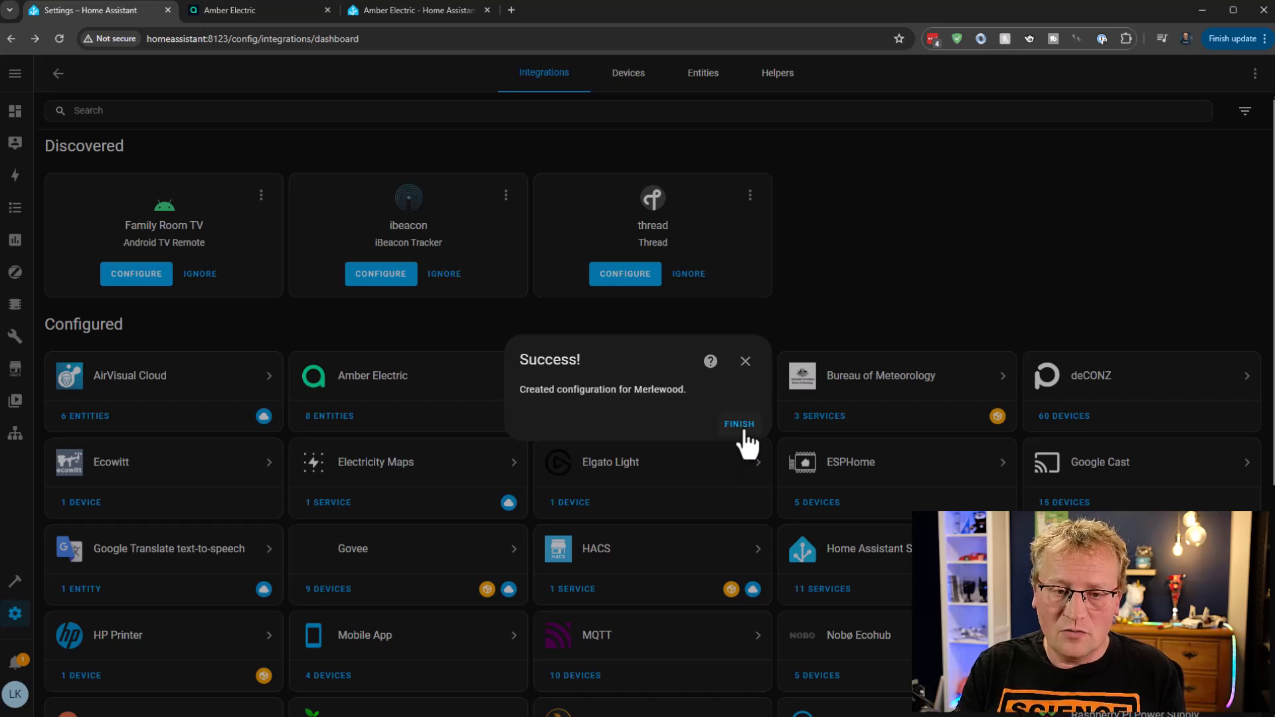
click(742, 429)
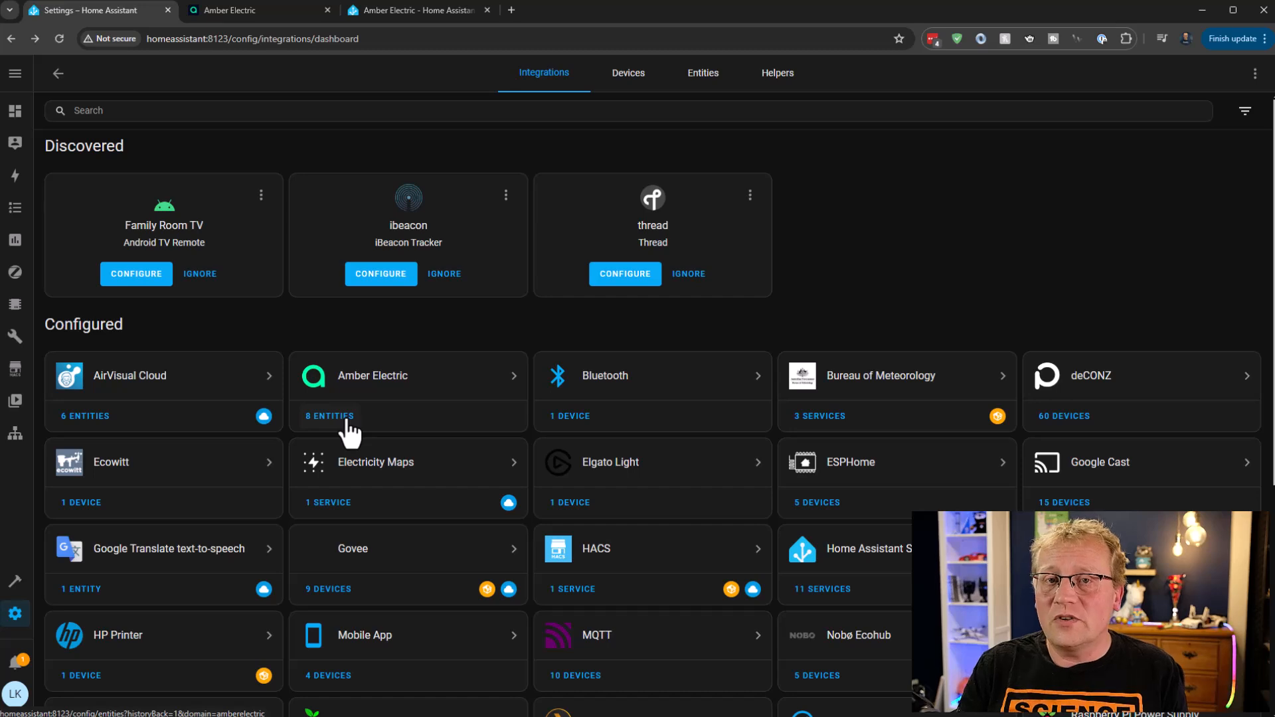
- Examine the Amber Electric integration's entities and compare them with the documentation on how the integration works
click(332, 416)
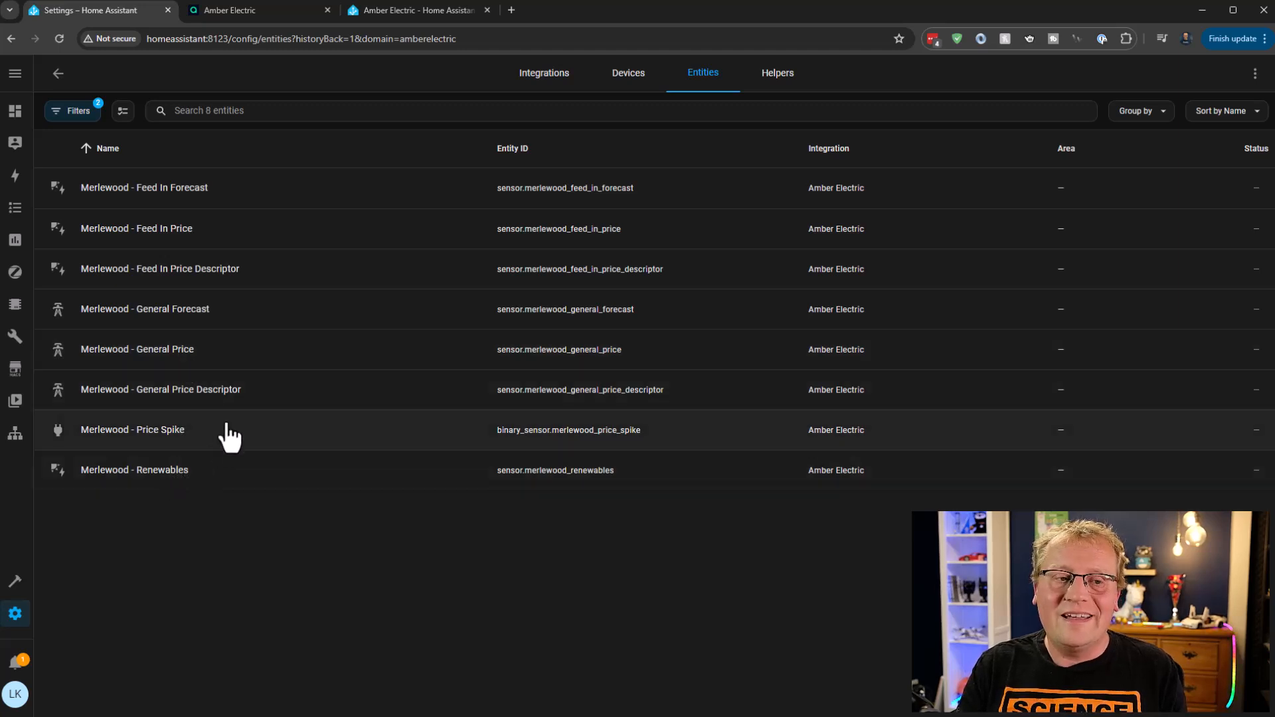
click(417, 8)
scroll(509, 377, down, 12)
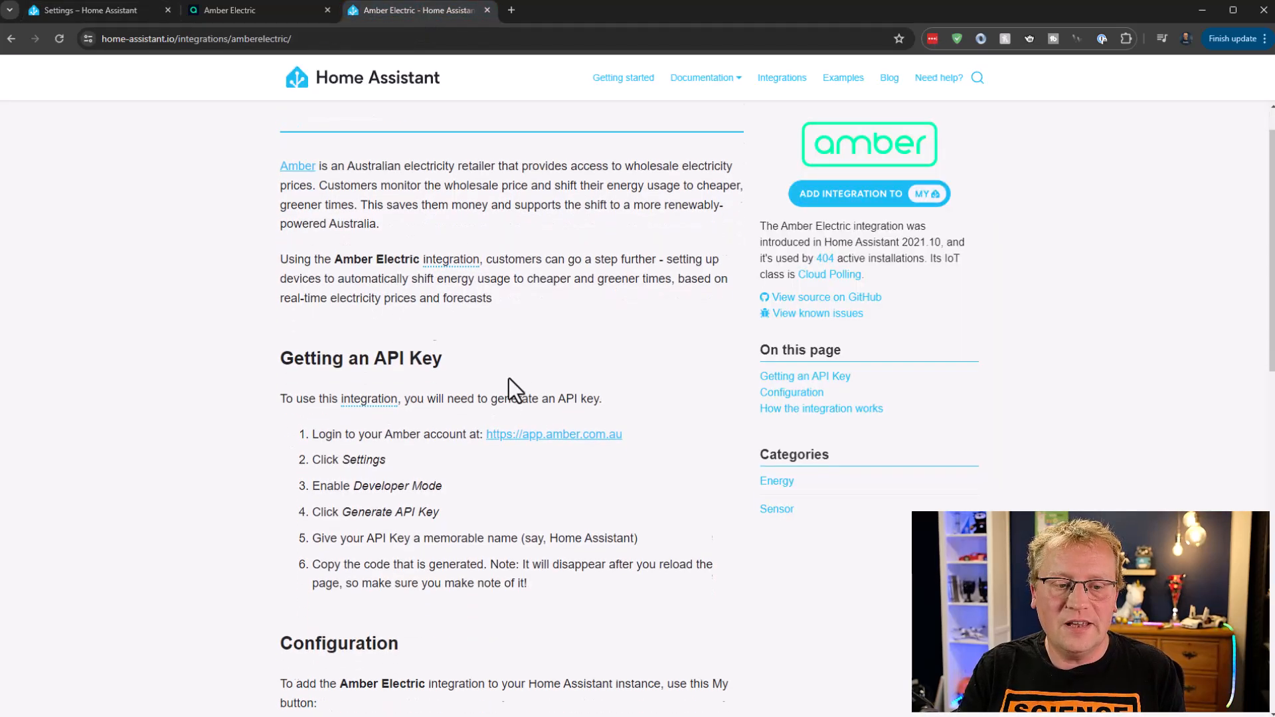
scroll(508, 377, up, 1)
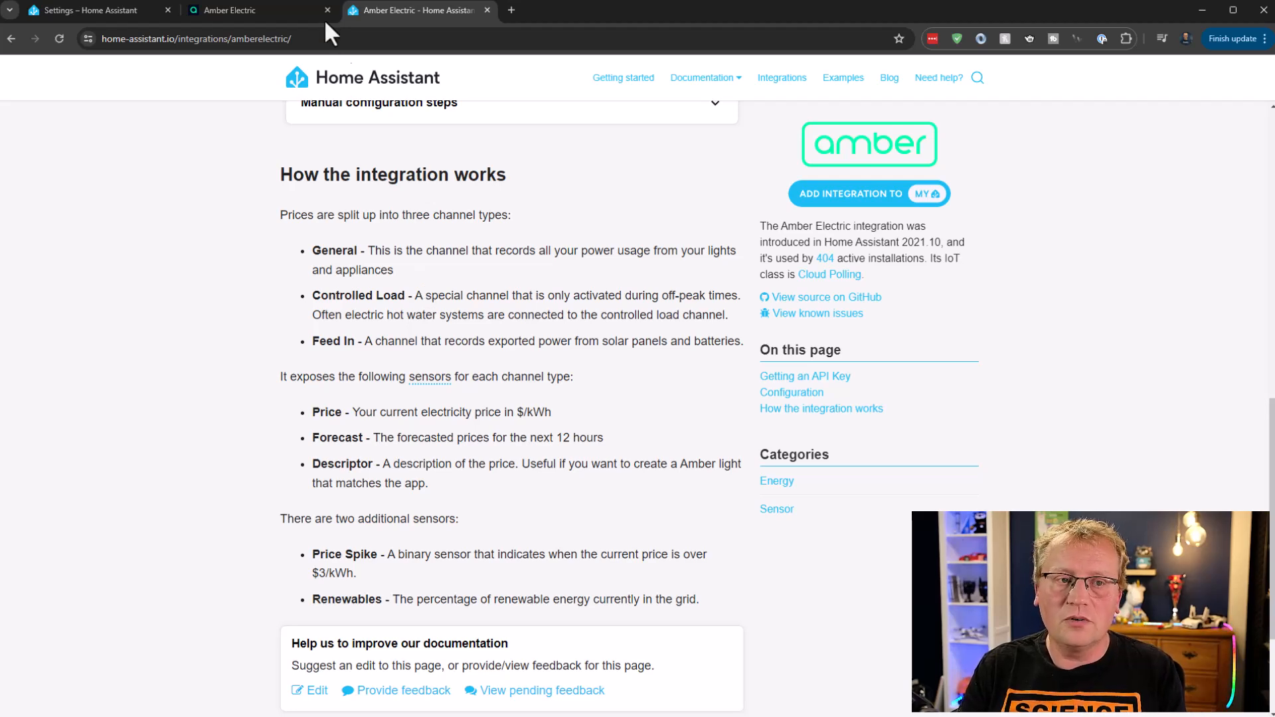
click(75, 15)
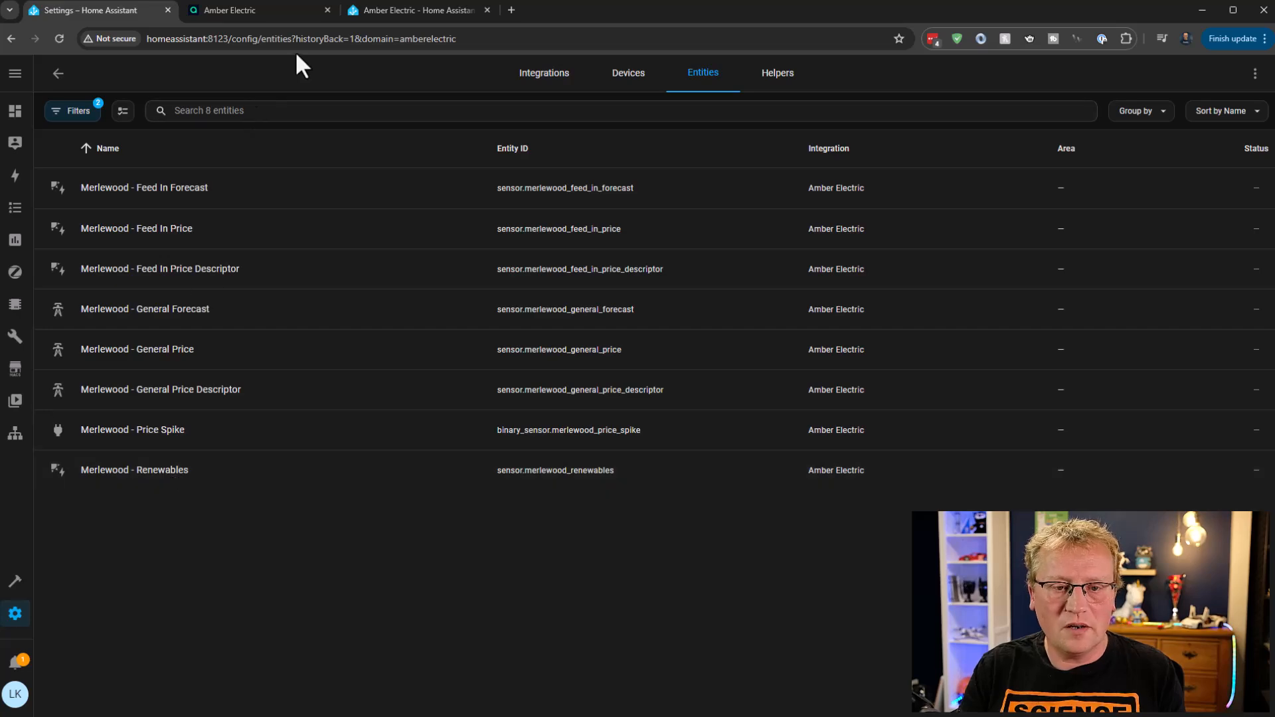
click(381, 8)
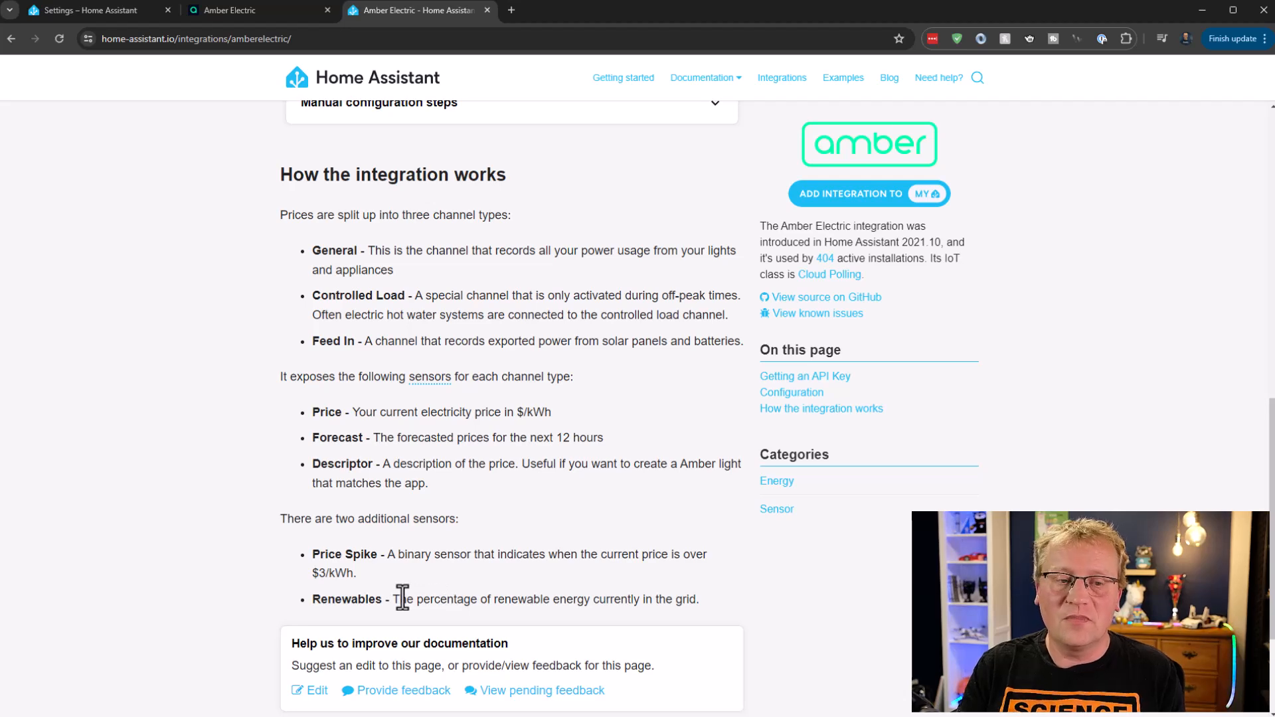
click(93, 9)
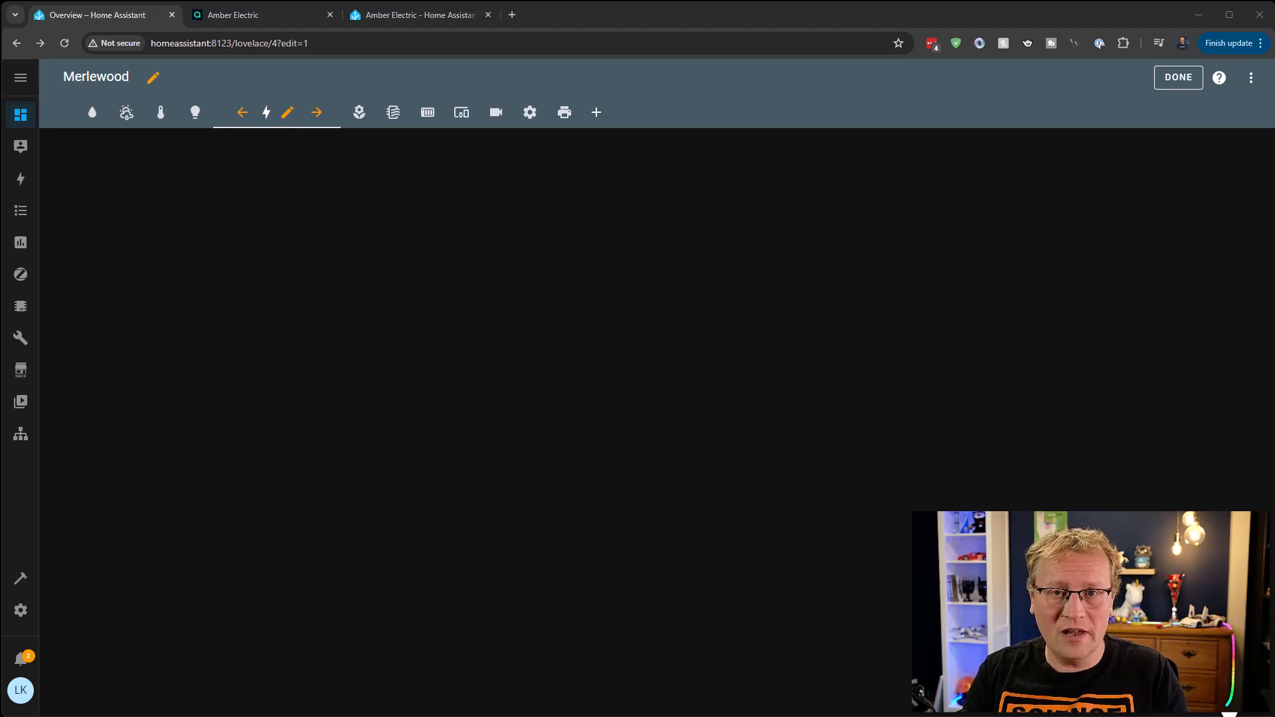
- Add an Entities card to the lightning-bolt dashboard view and remove its three sample Sun entities
click(1224, 689)
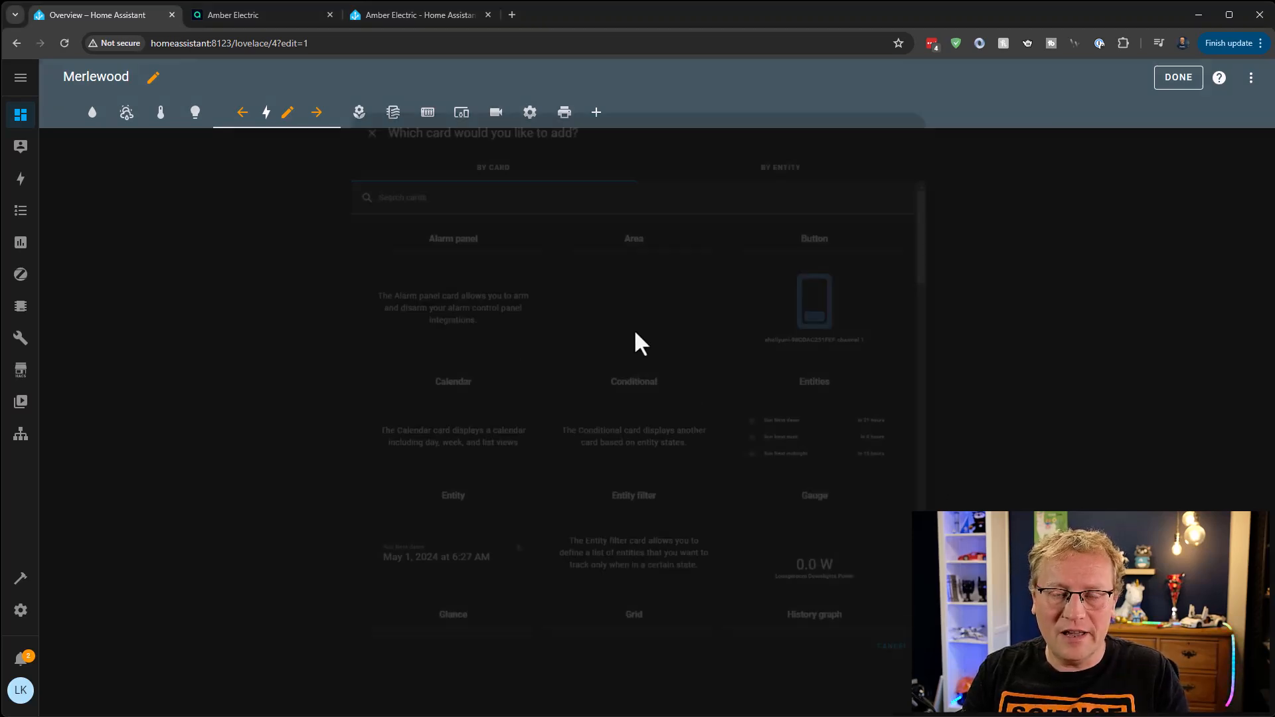
scroll(808, 361, down, 1)
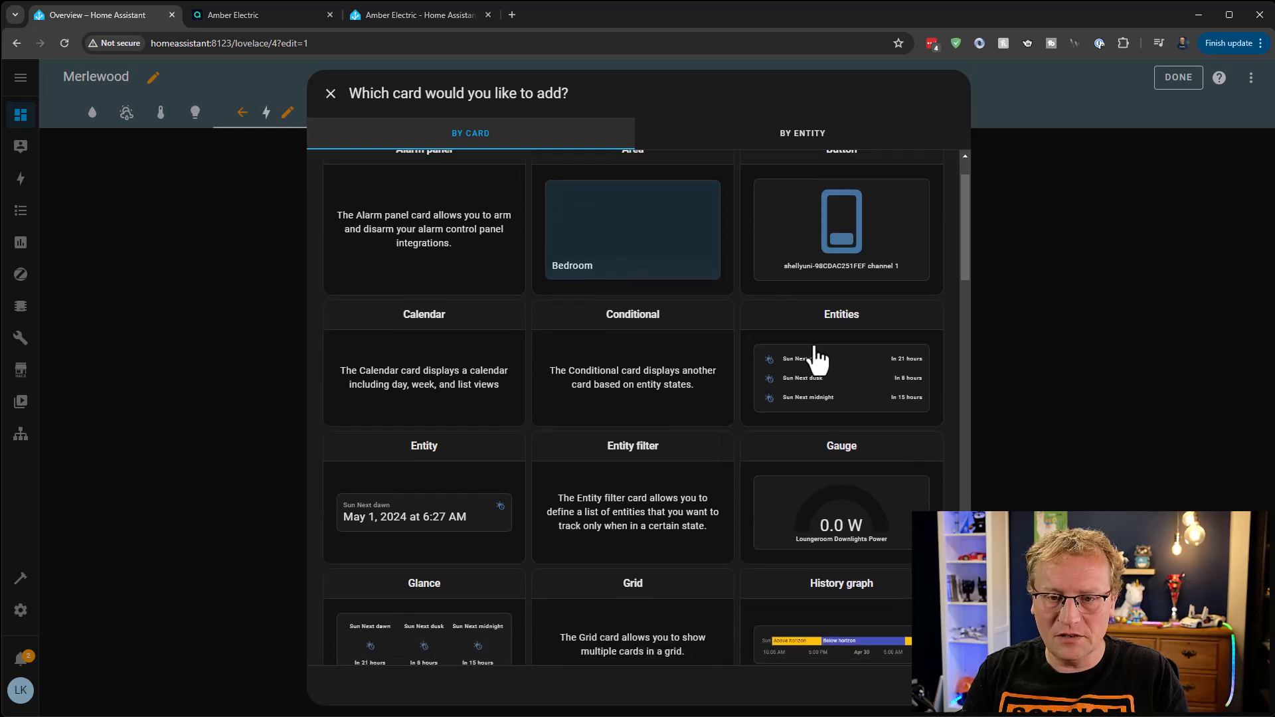
click(850, 375)
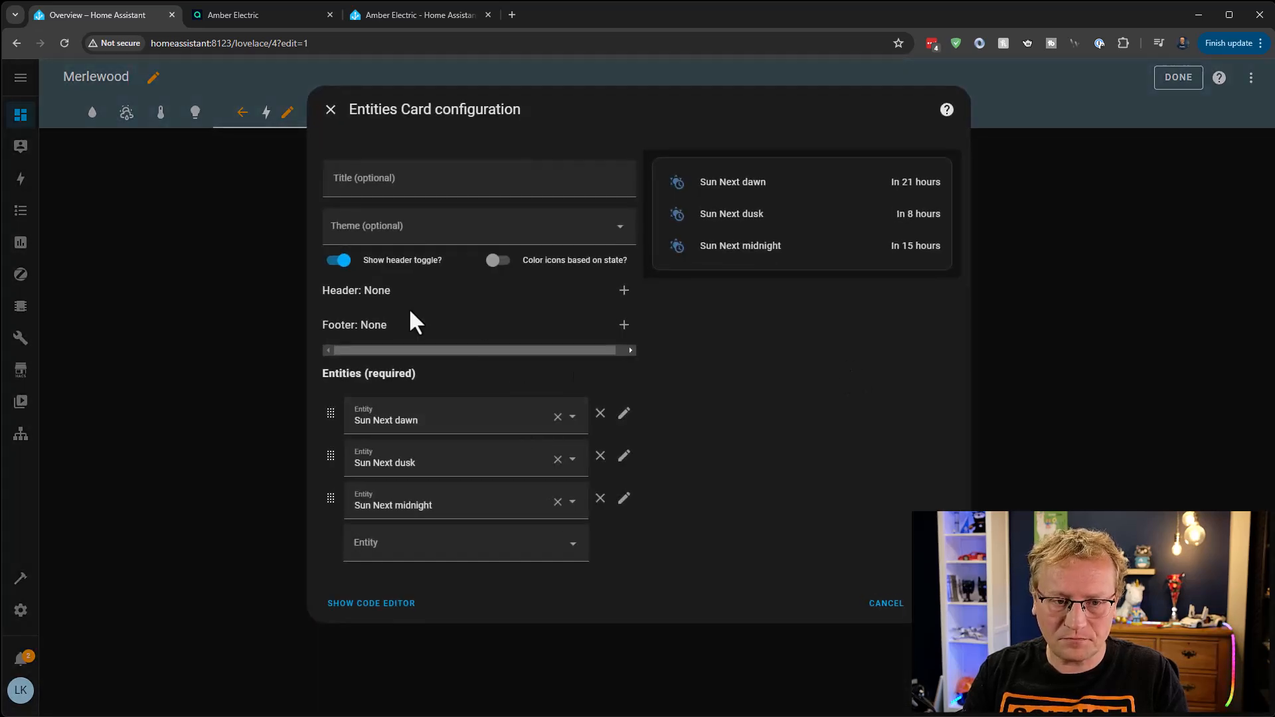
click(559, 417)
click(558, 459)
click(557, 417)
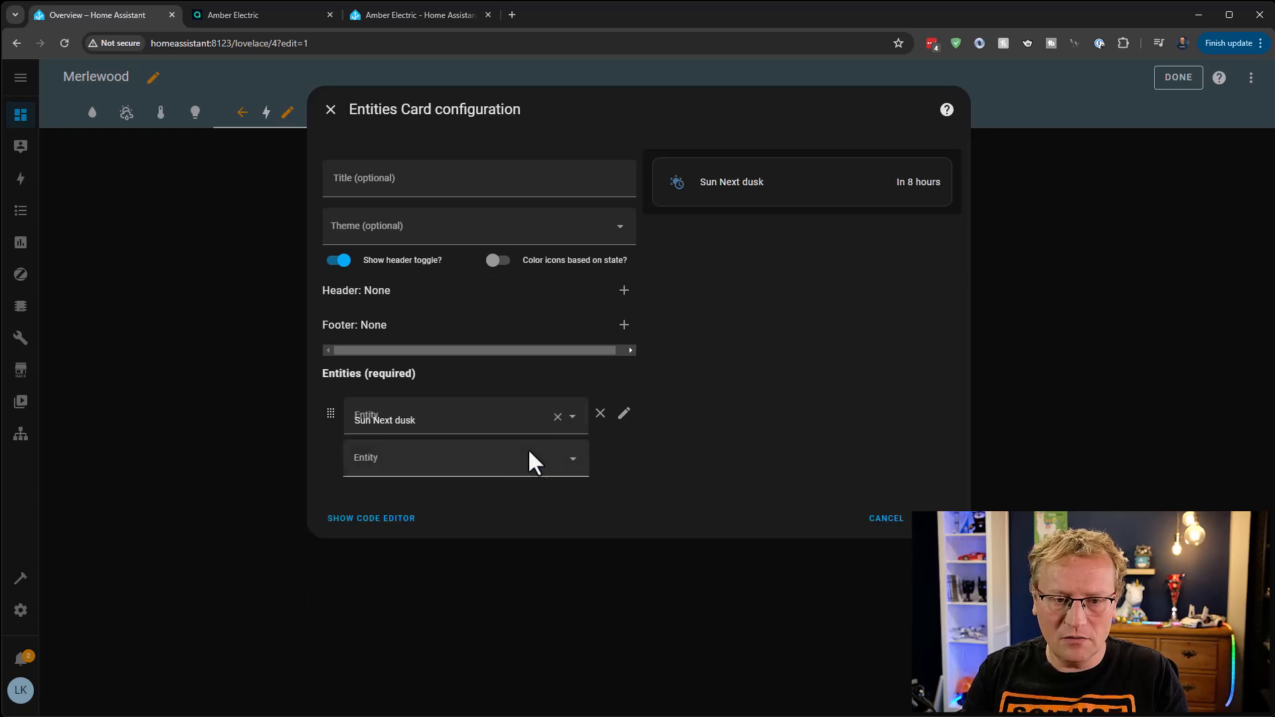
- Add the Merlewood - General Price entity to the Entities card, filtering the entity list by "merlewood_"
click(530, 457)
text(mner4)
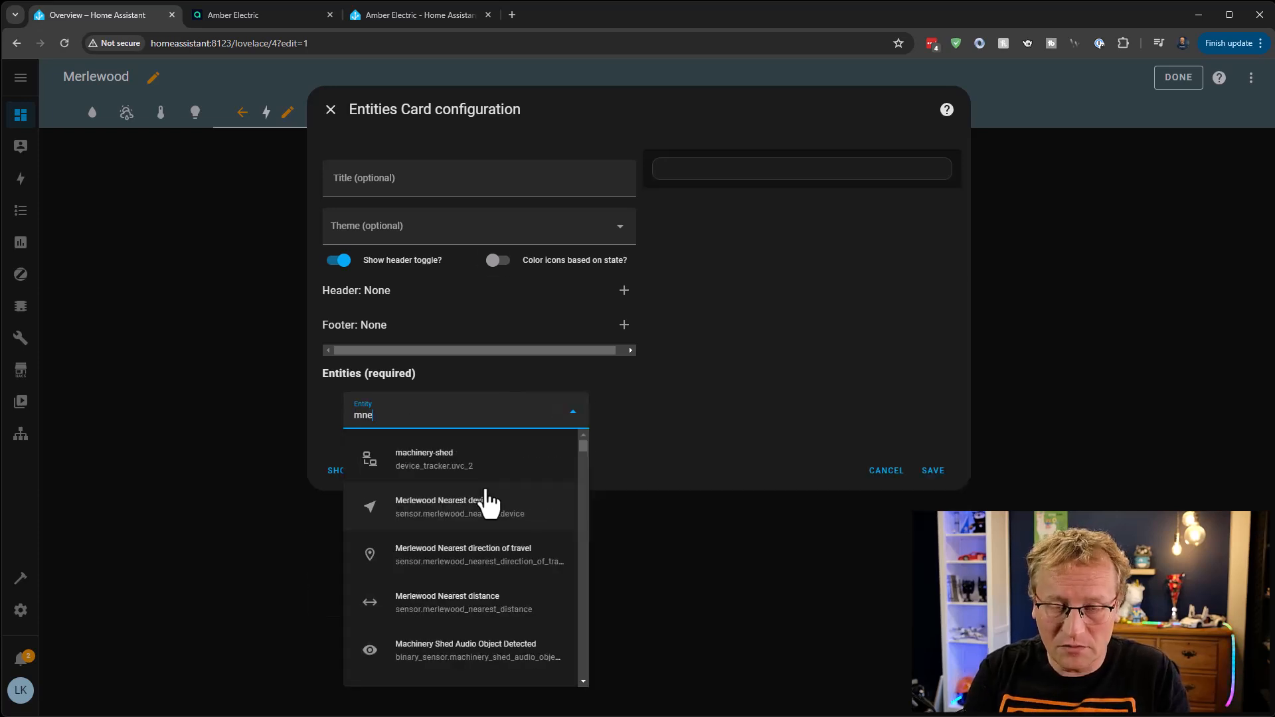
key(BackSpace)
key(BackSpace)
text(r)
key(BackSpace)
key(BackSpace)
key(BackSpace)
text(erle)
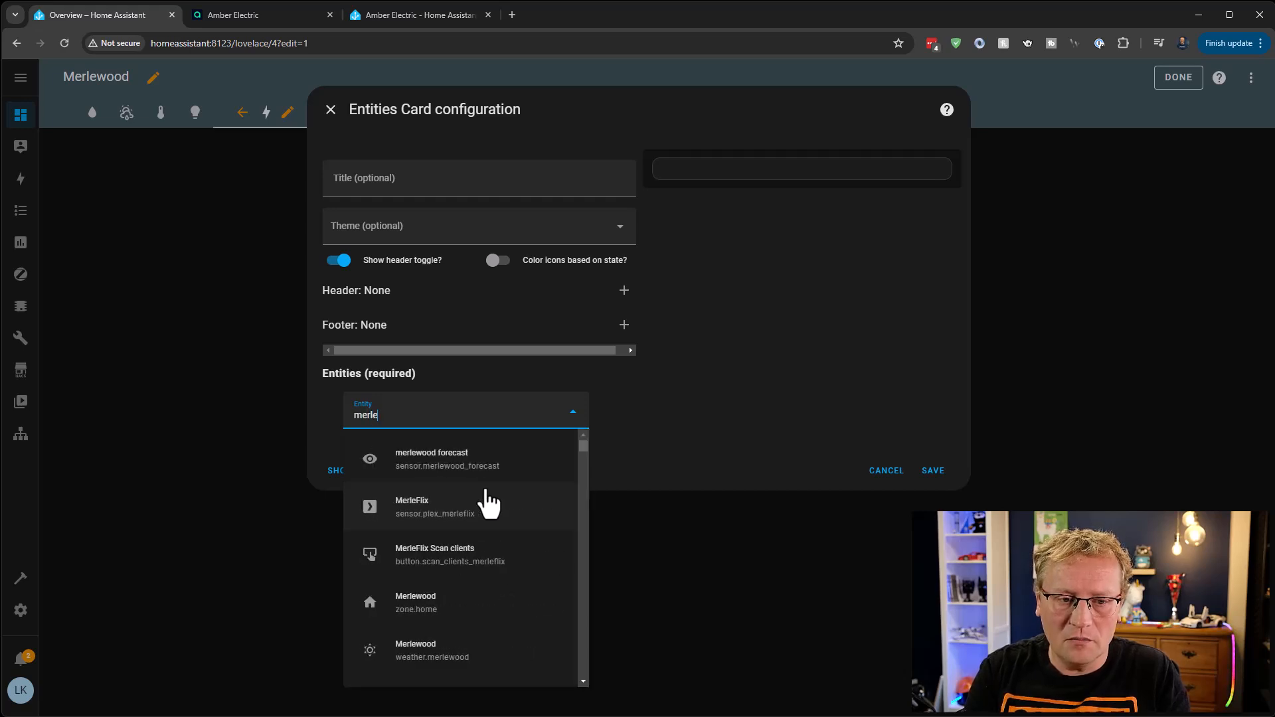
text(wood_)
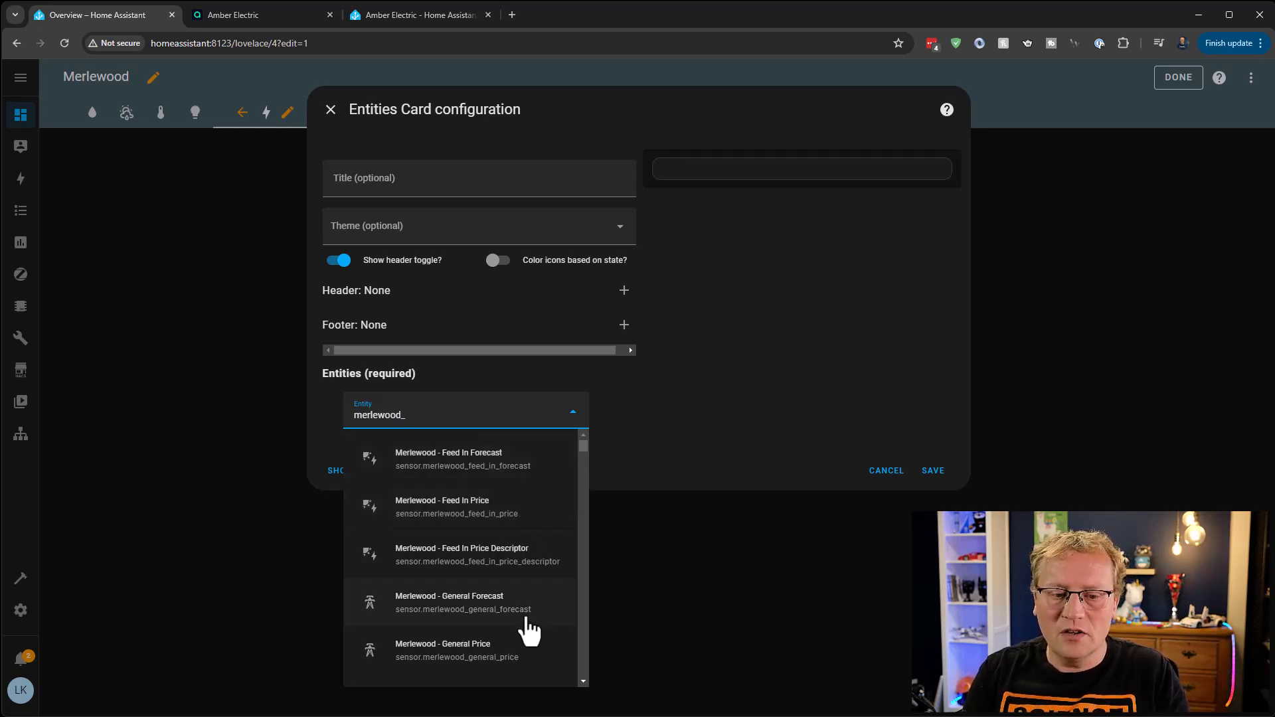
scroll(524, 628, down, 1)
click(476, 594)
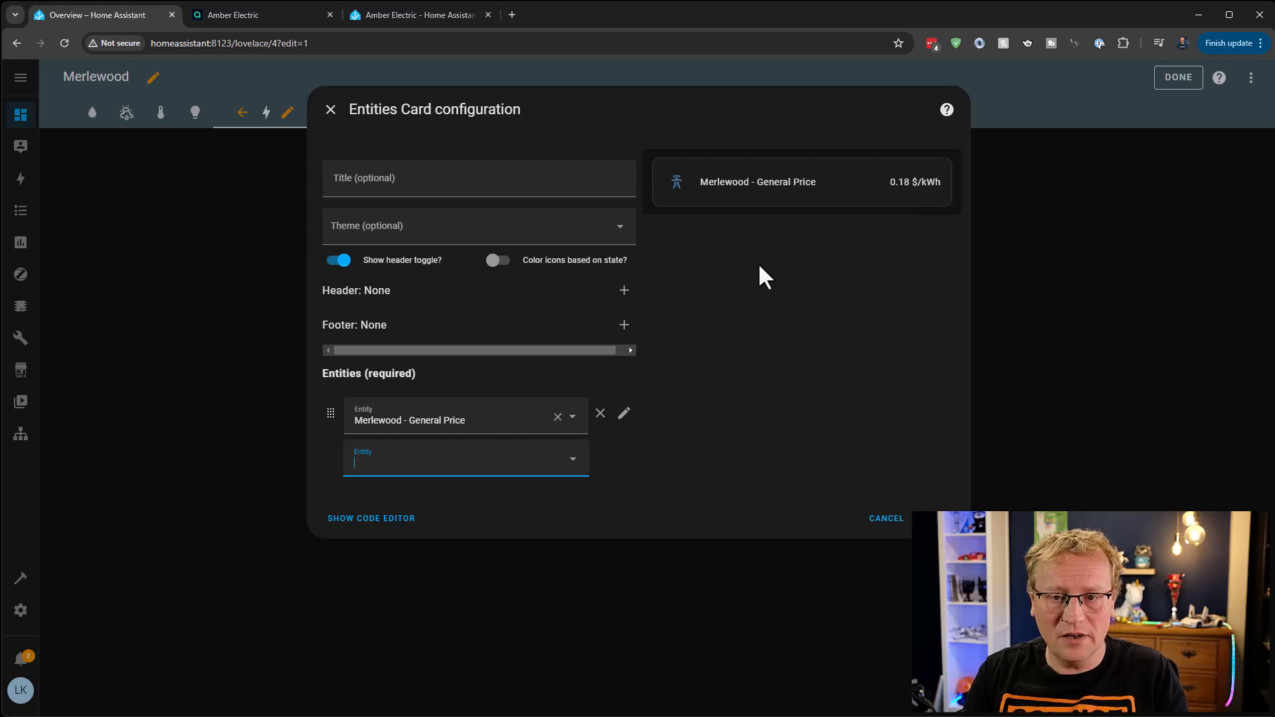
- Add the Merlewood - General Forecast entity as the card's second entity, filtering by "merlewood_fo"
click(401, 465)
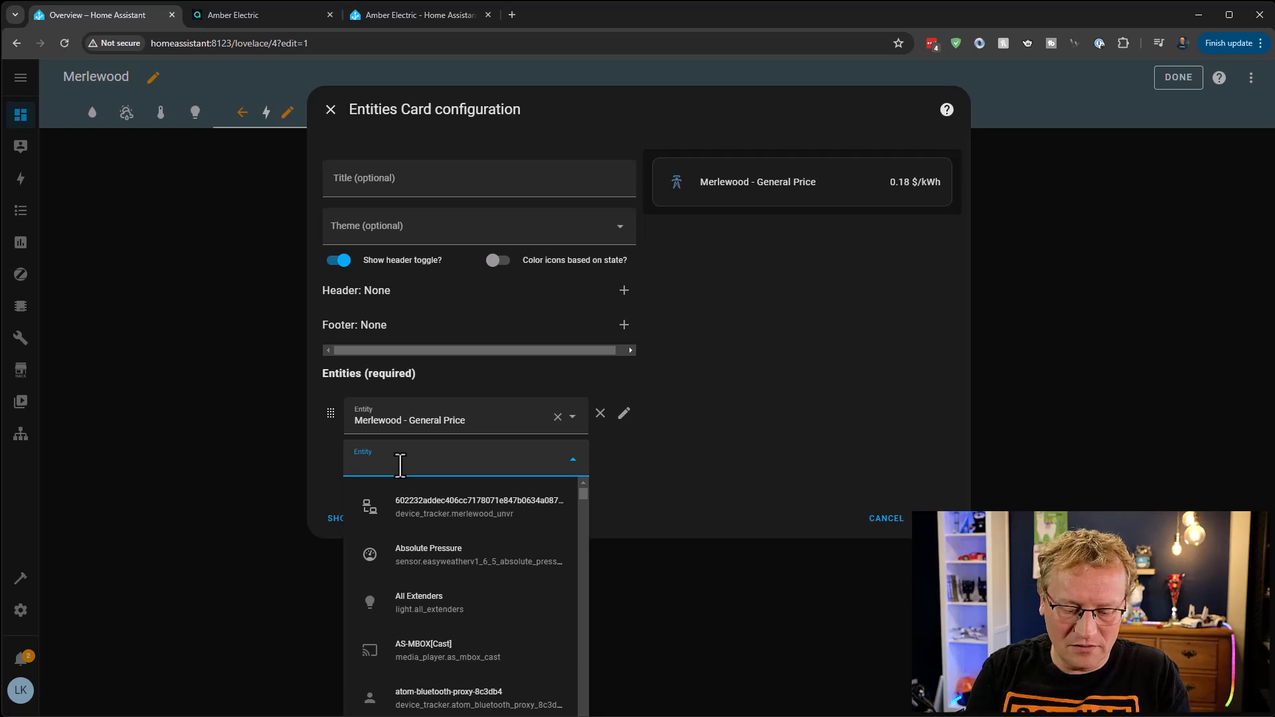
text(merlewood_fo)
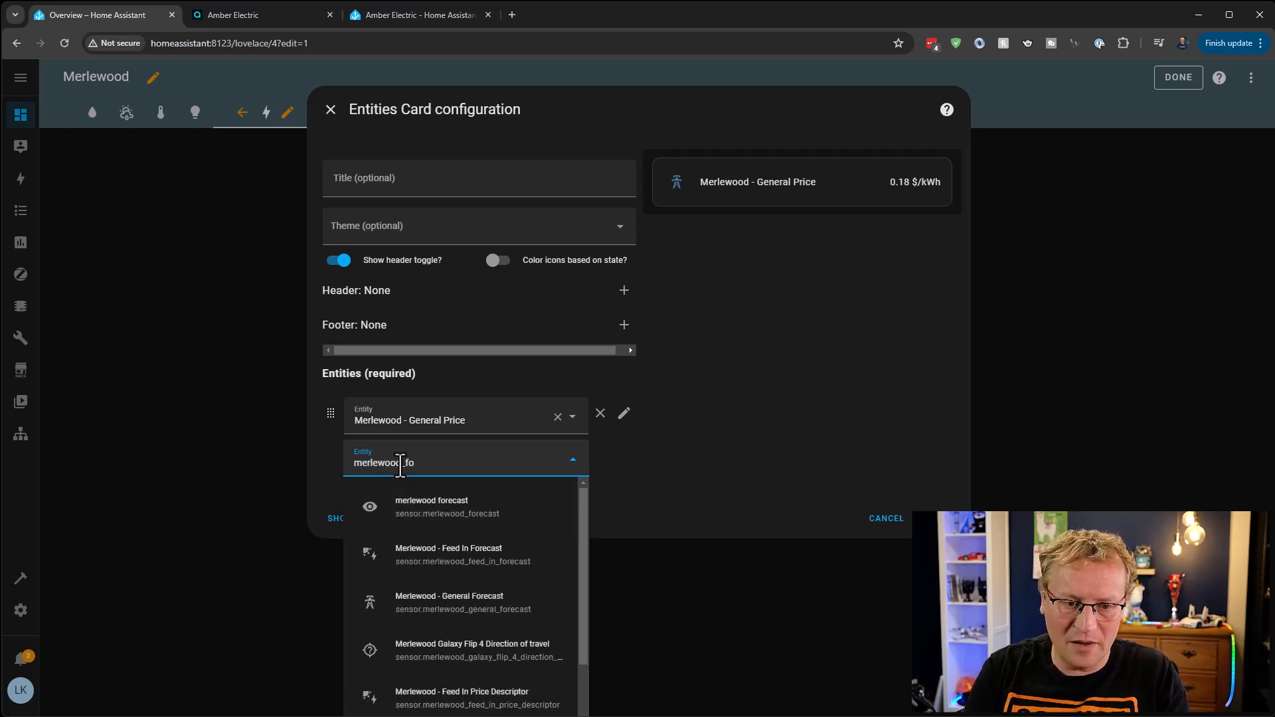
click(487, 619)
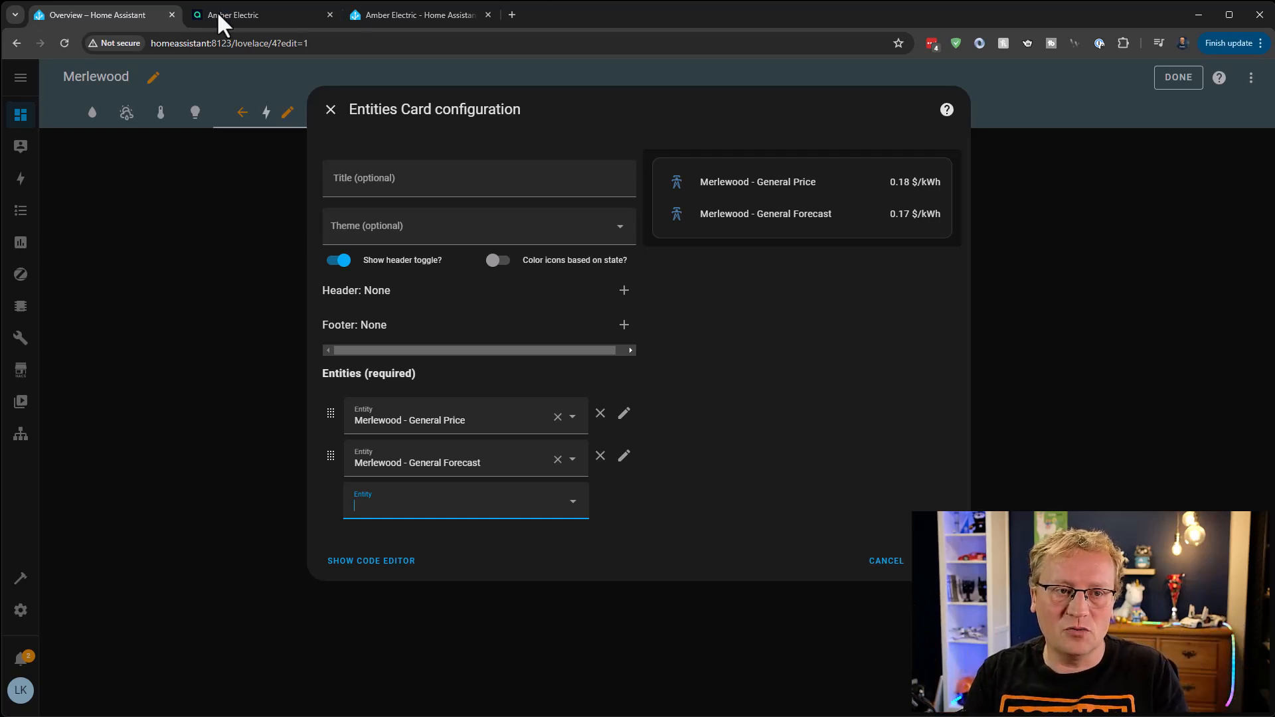
- Switch to the Amber Electric developer page and examine the /sites/{siteId}/prices endpoint's parameters and its response intervals
click(245, 13)
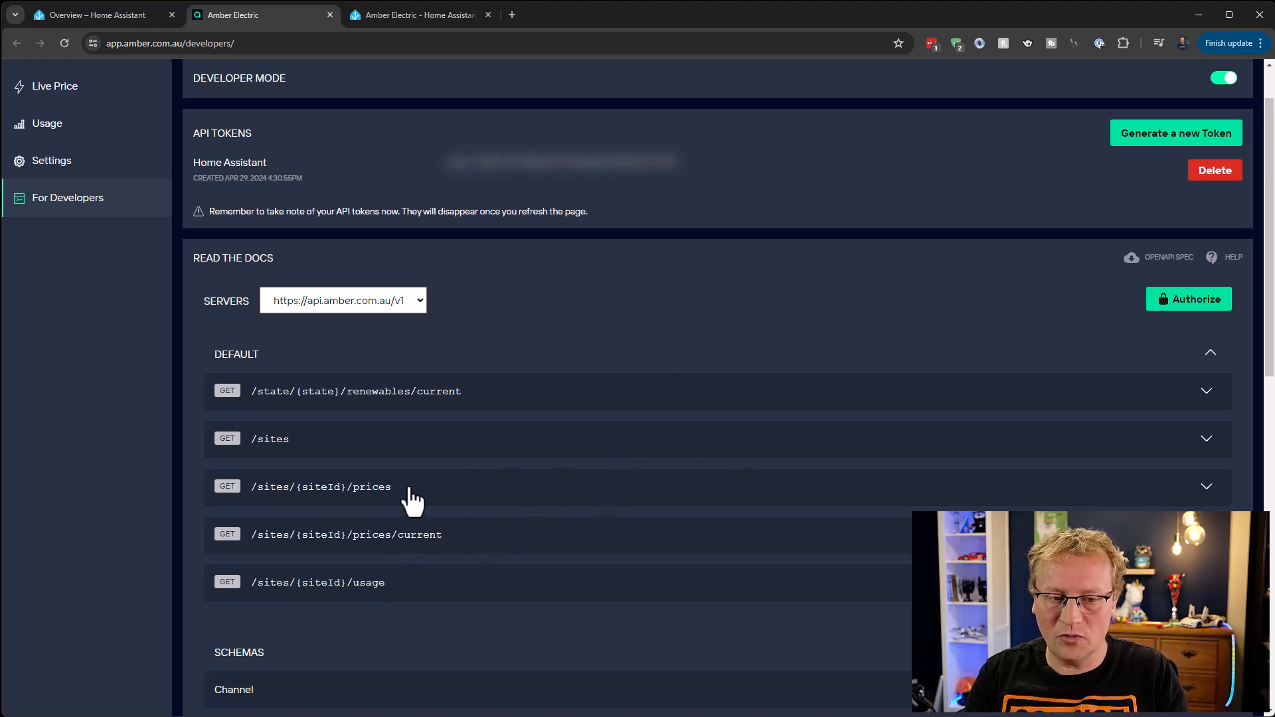
click(730, 492)
scroll(703, 506, down, 7)
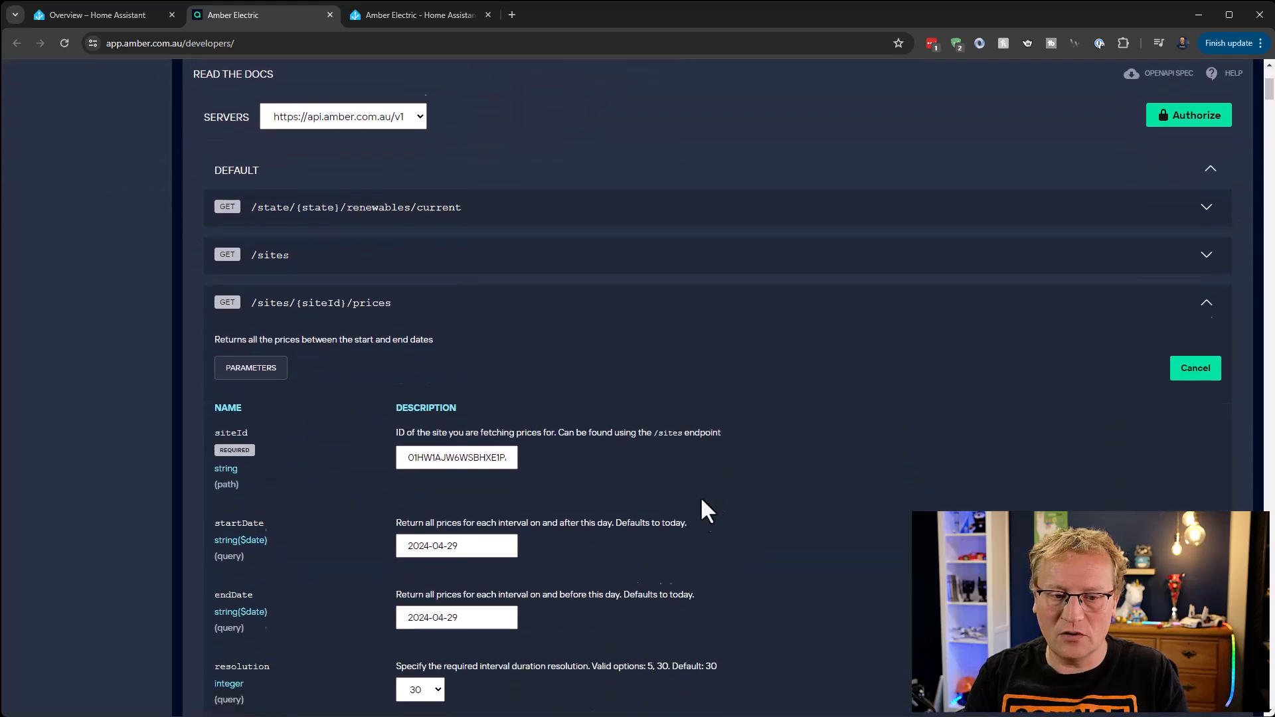
scroll(491, 345, down, 1)
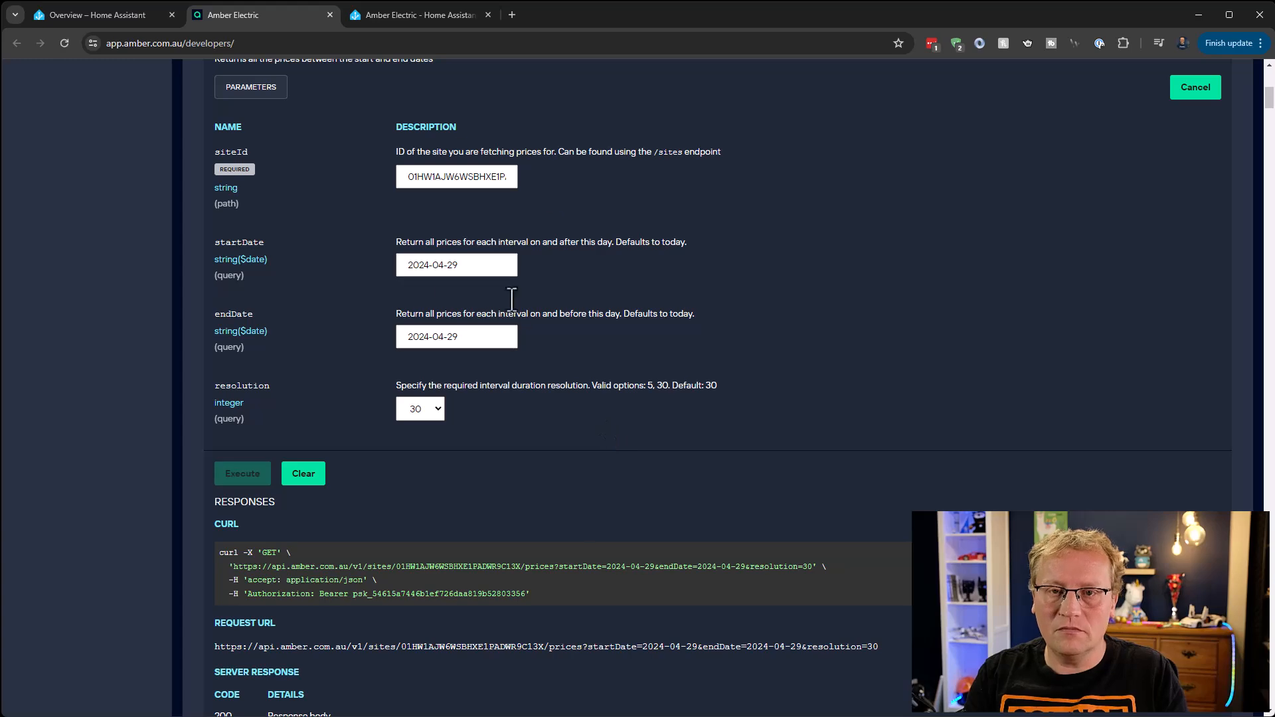
scroll(599, 419, down, 5)
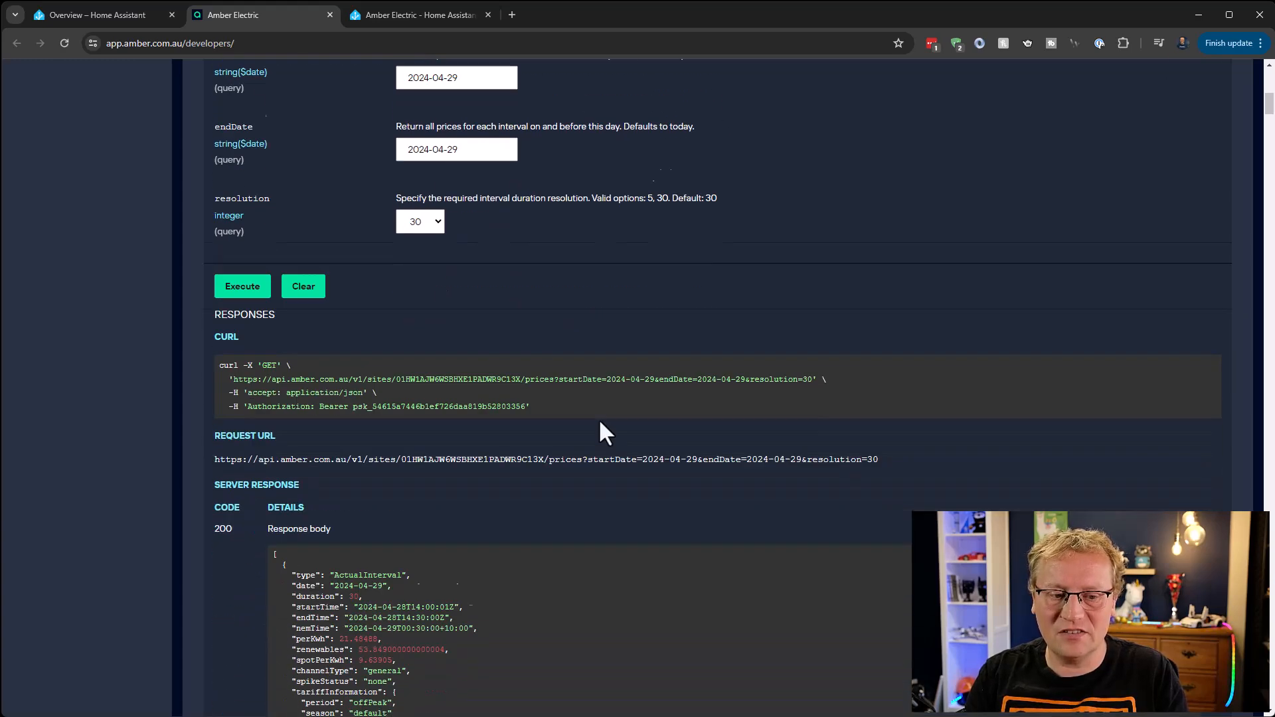
scroll(599, 418, down, 12)
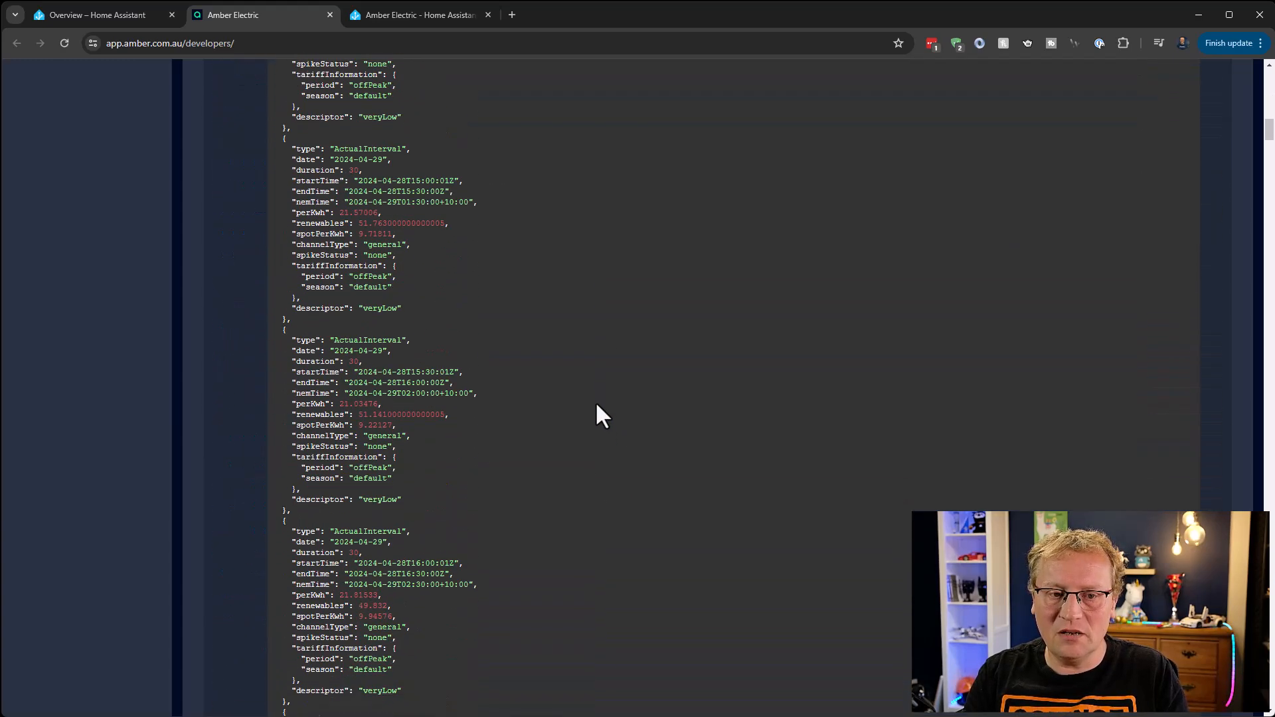
scroll(596, 405, down, 9)
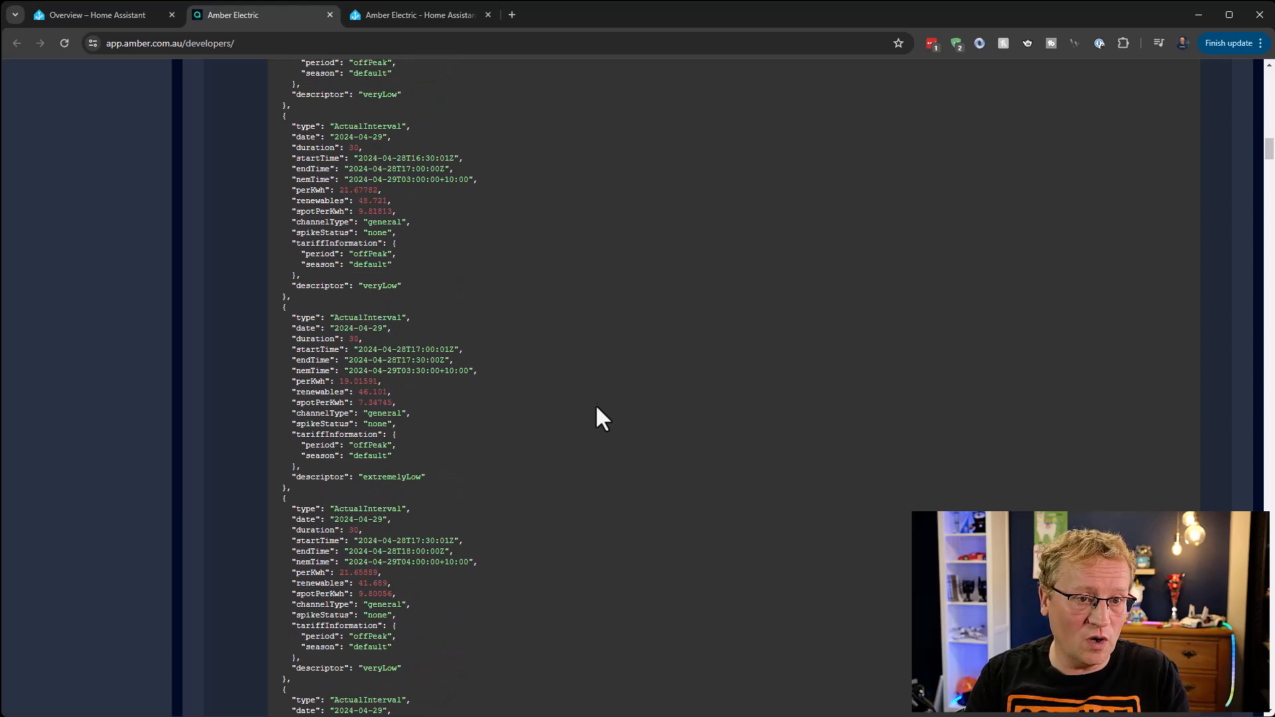
scroll(591, 413, up, 15)
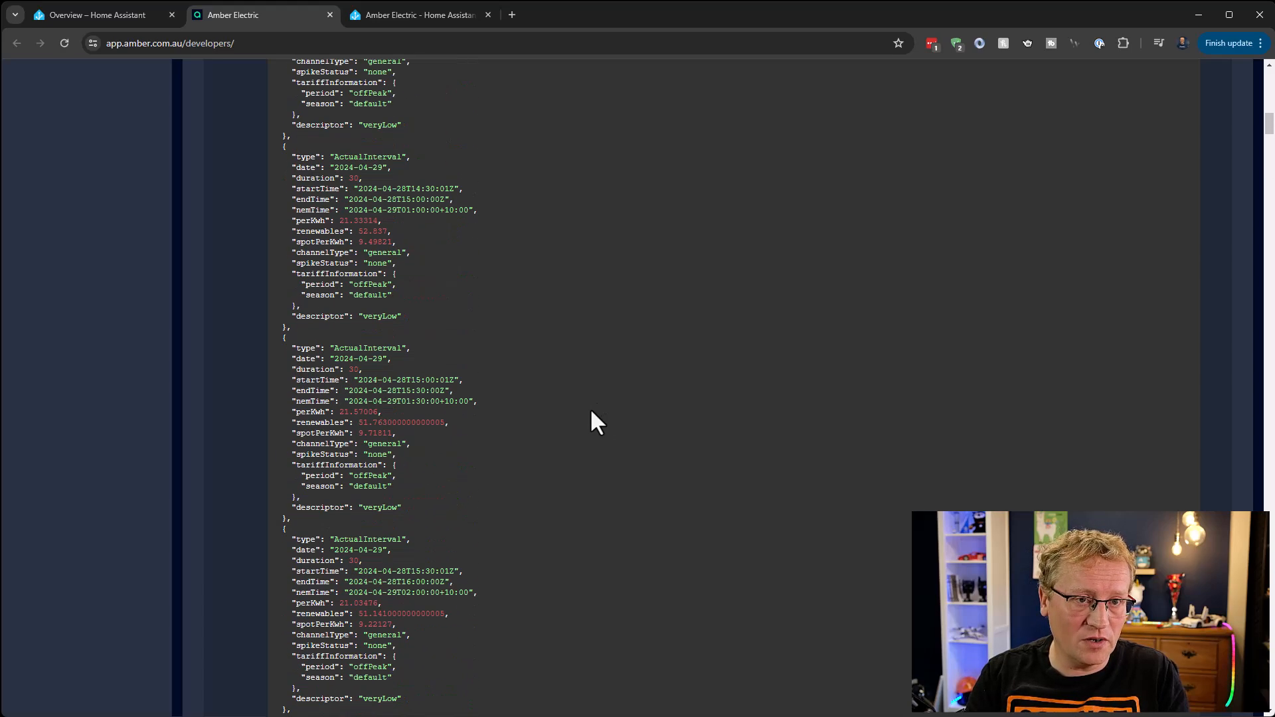
- Return to the Home Assistant dashboard, save the Entities card and finish editing the view
click(86, 13)
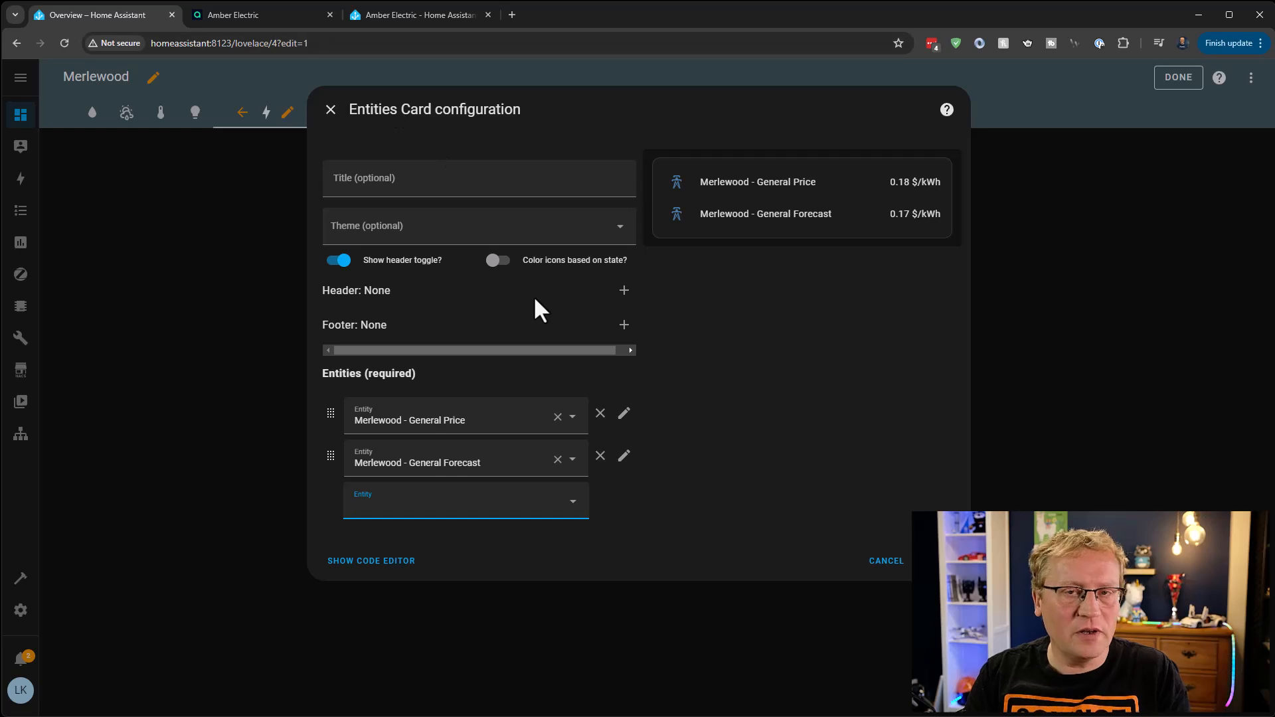
click(939, 561)
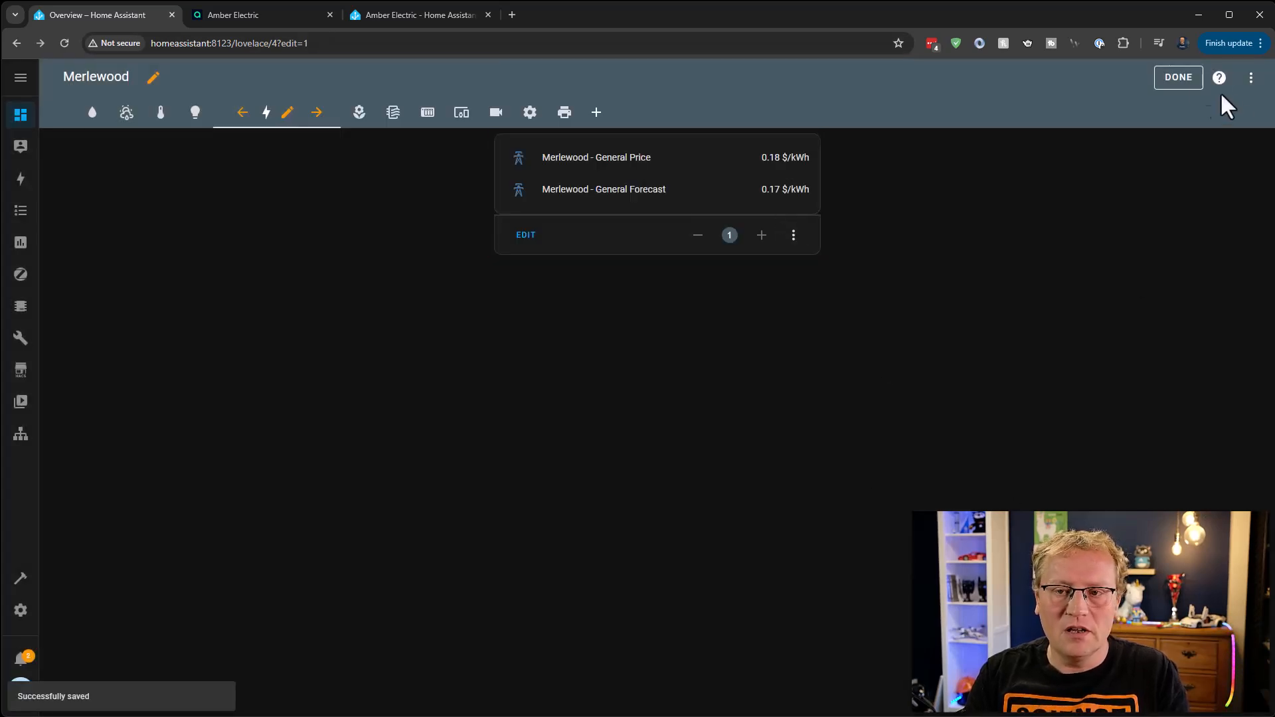
click(1178, 78)
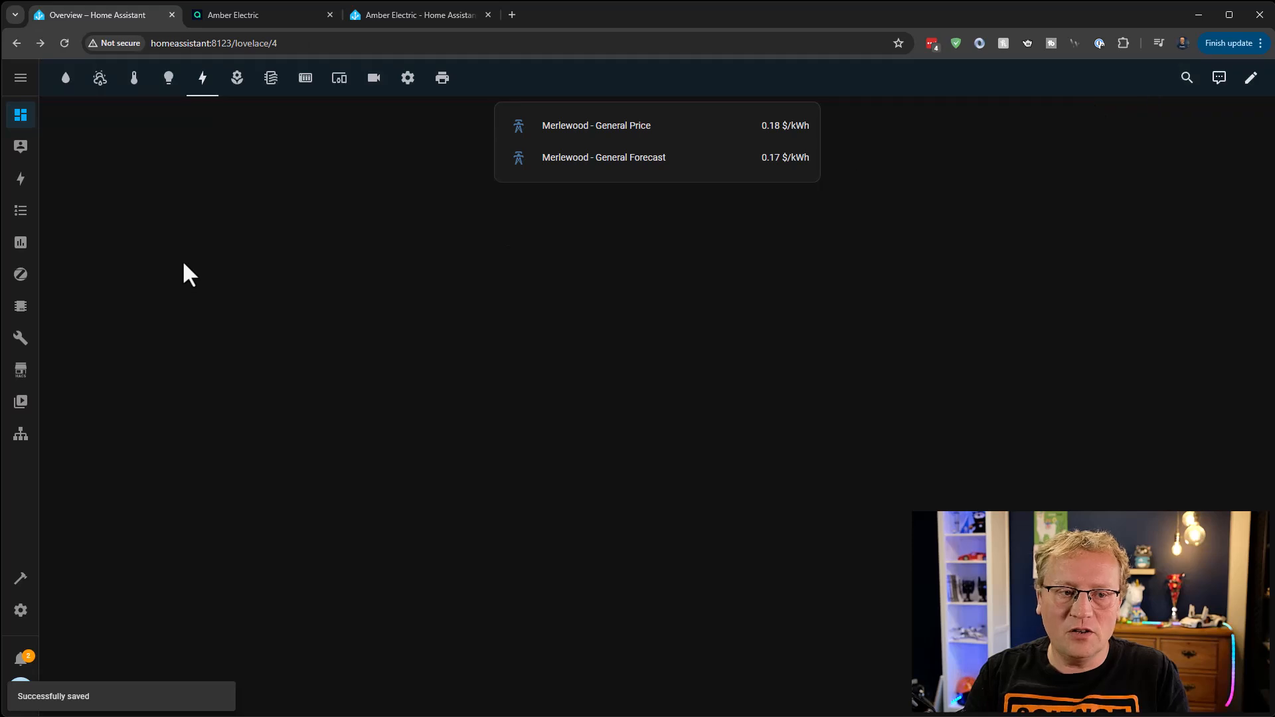
- Examine the attributes of sensor.merlewood_general_forecast in the developer tools' entity states, focusing on its forecasts list
click(20, 579)
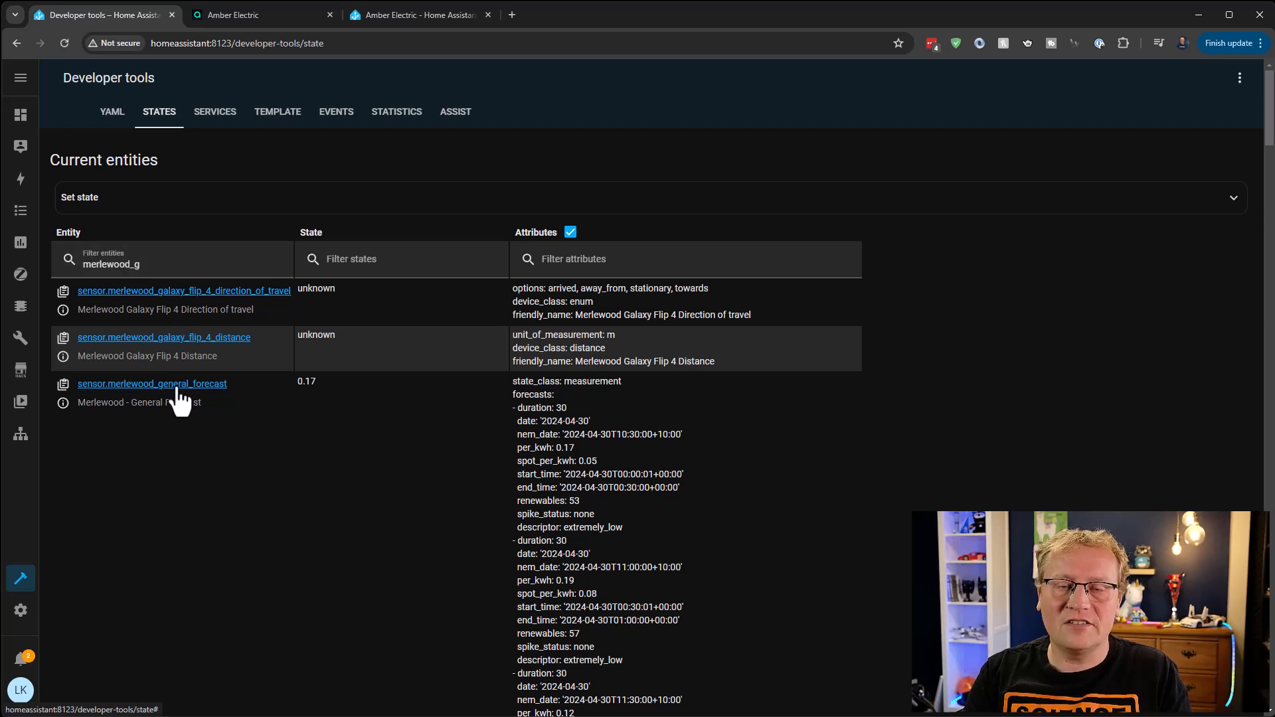
scroll(226, 396, down, 2)
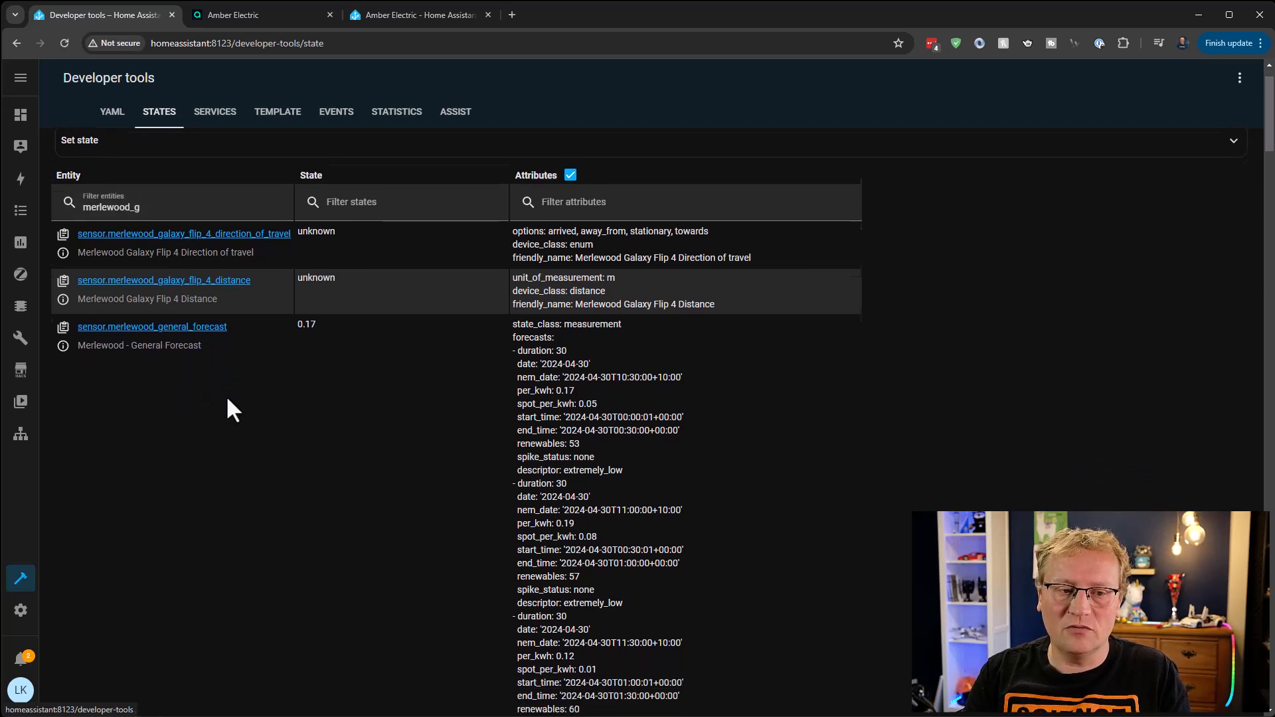
scroll(231, 384, down, 1)
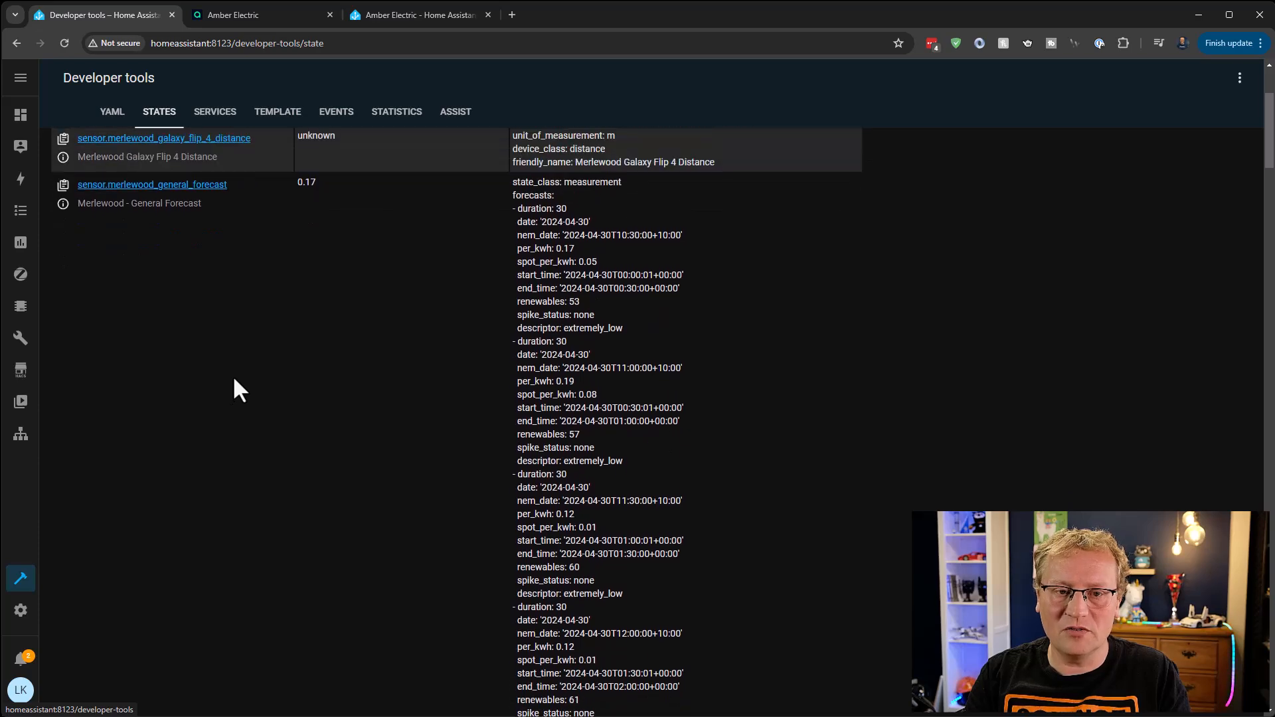
scroll(391, 267, up, 3)
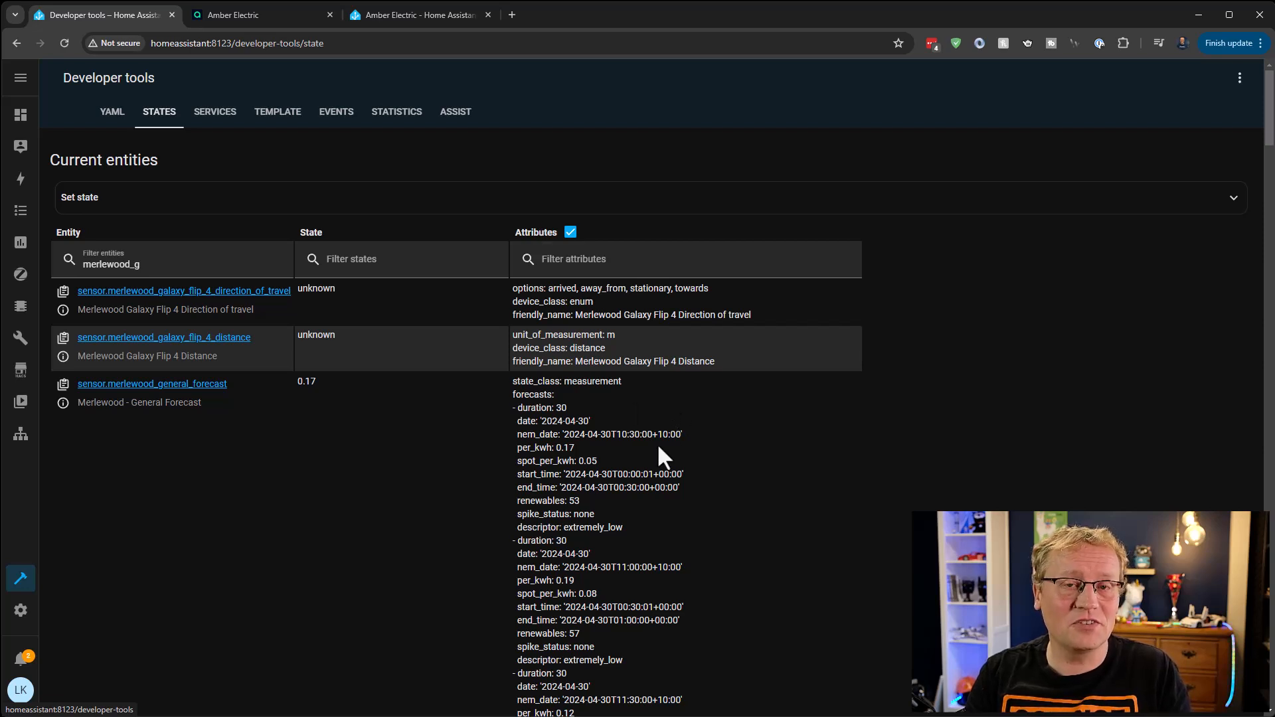
scroll(656, 443, down, 2)
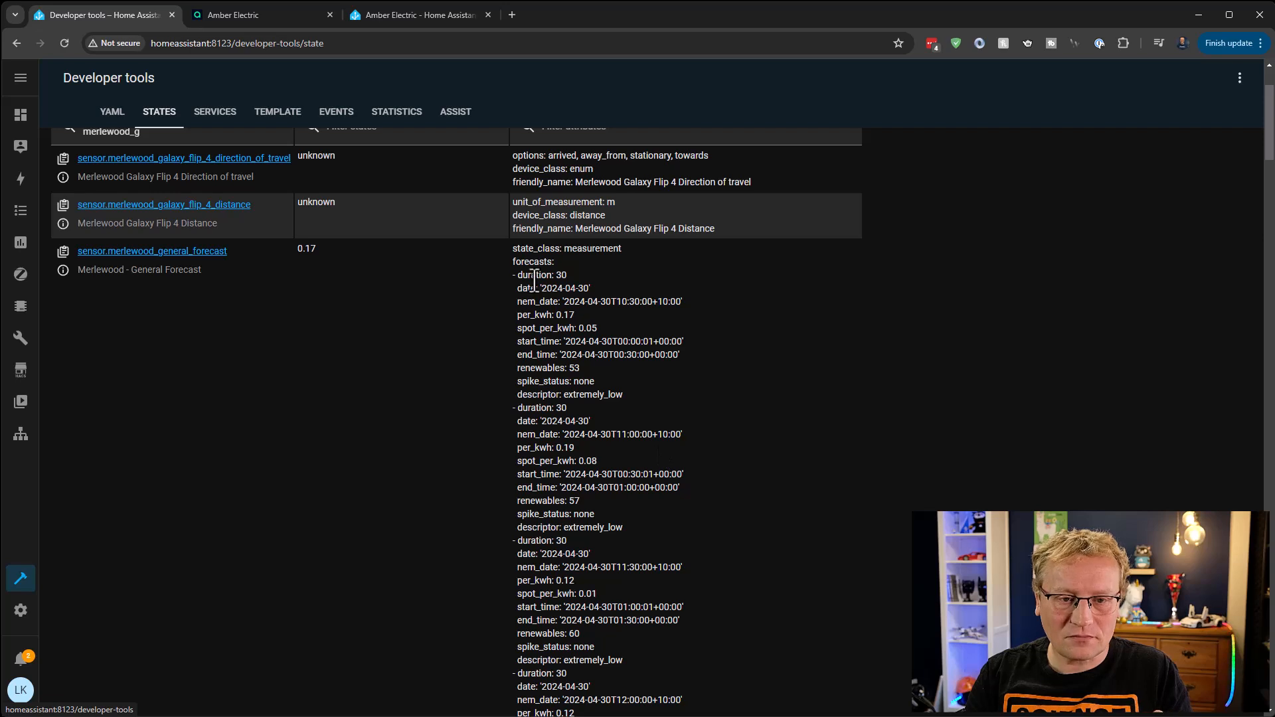
double_click(581, 250)
click(525, 262)
drag(512, 262, 558, 263)
- Examine the half-hourly forecast entries, comparing the per_kwh price of the 17:30 interval with that of the first interval
scroll(648, 391, down, 6)
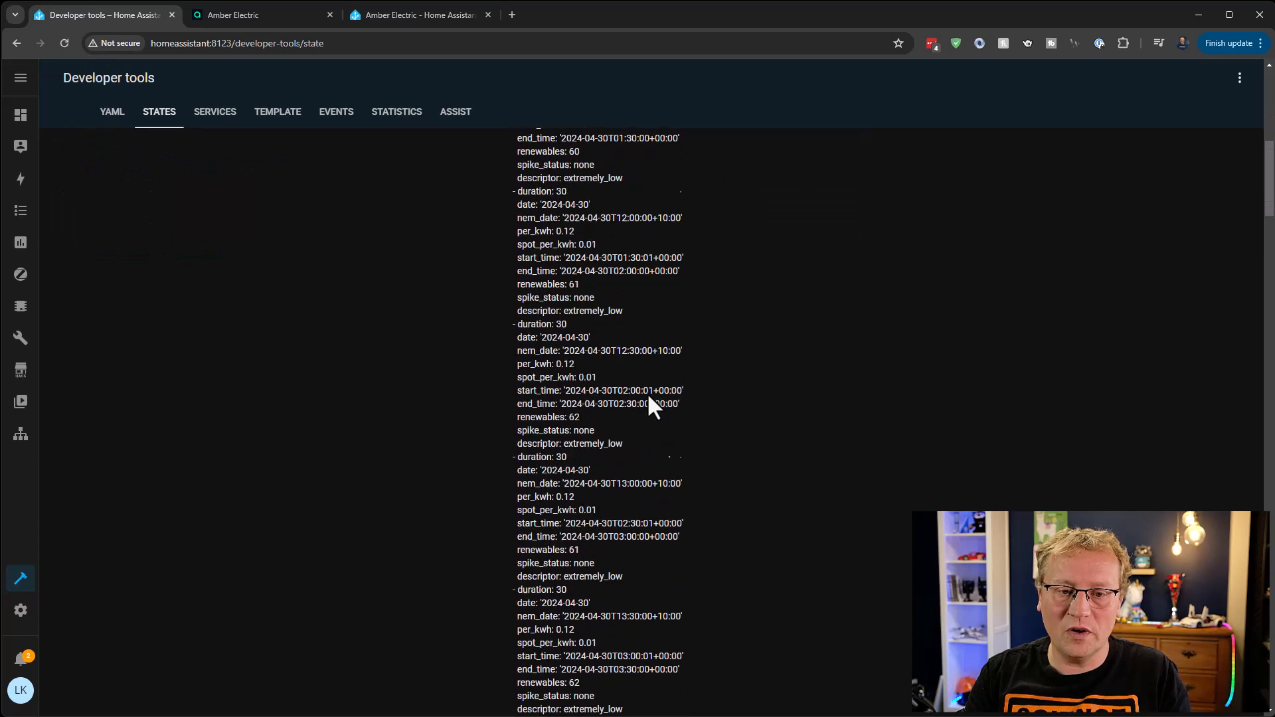
scroll(648, 401, down, 10)
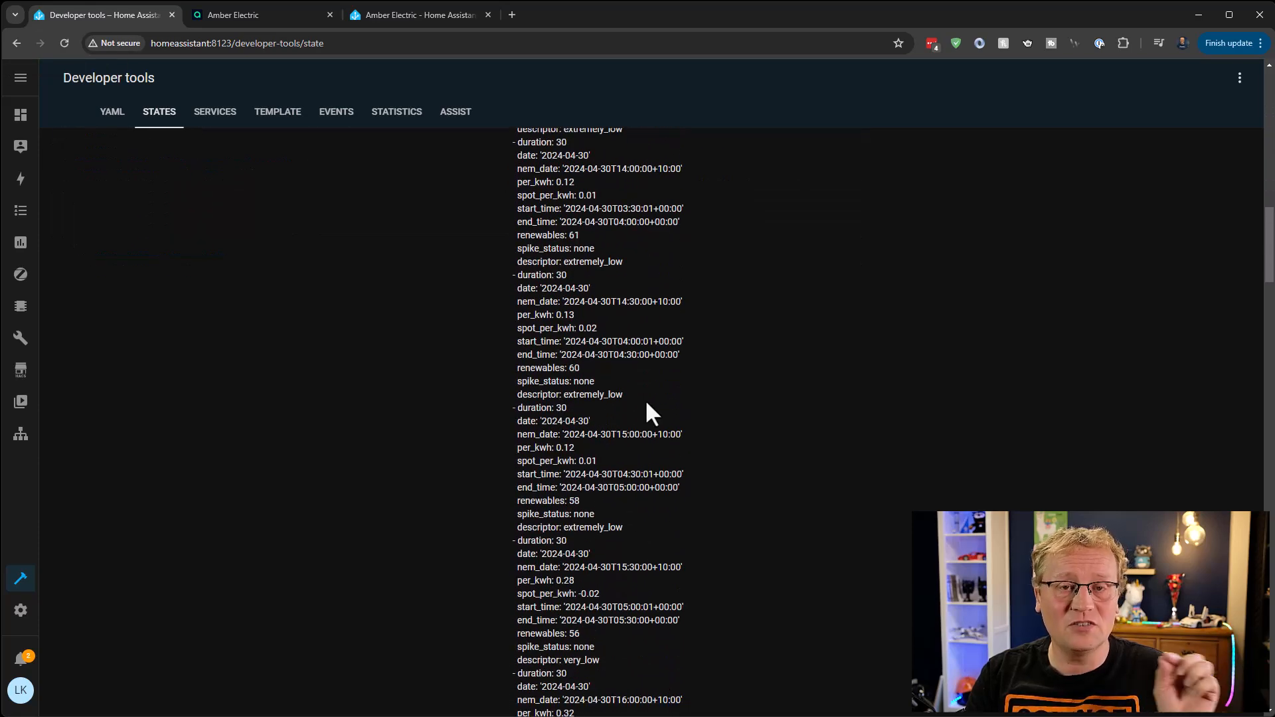
scroll(644, 399, down, 12)
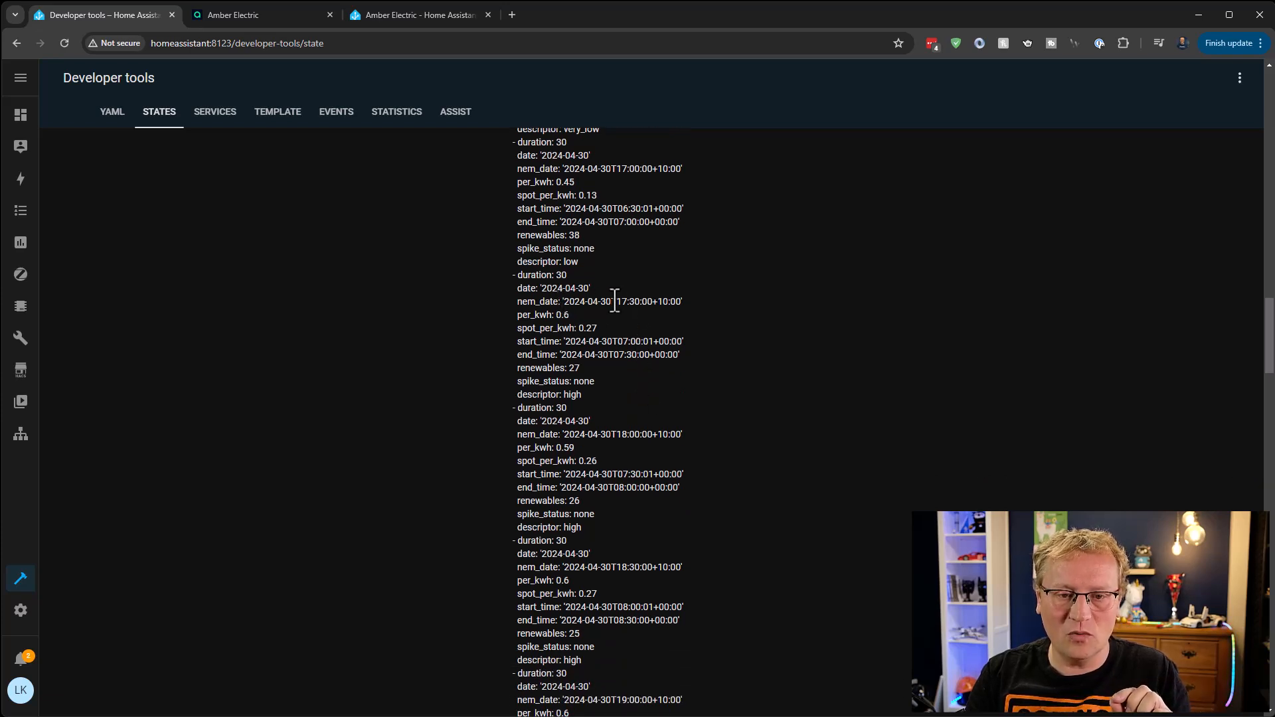
drag(617, 300, 640, 302)
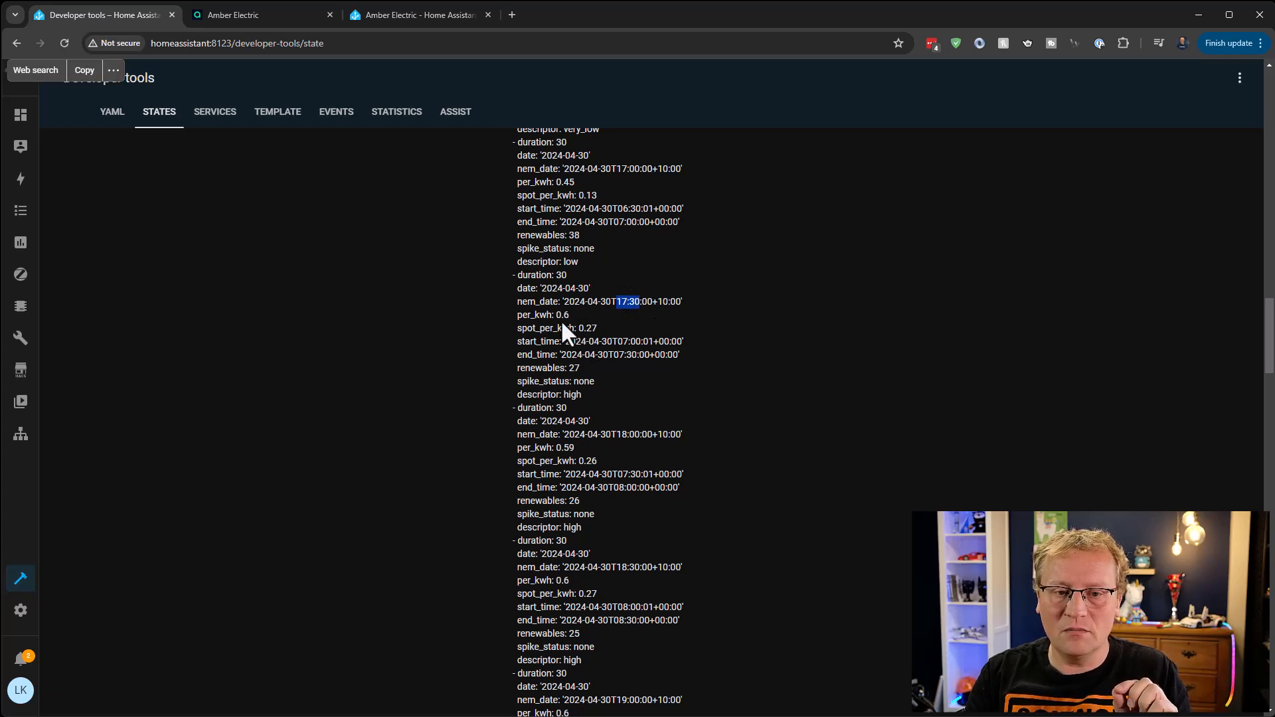
drag(556, 314, 572, 317)
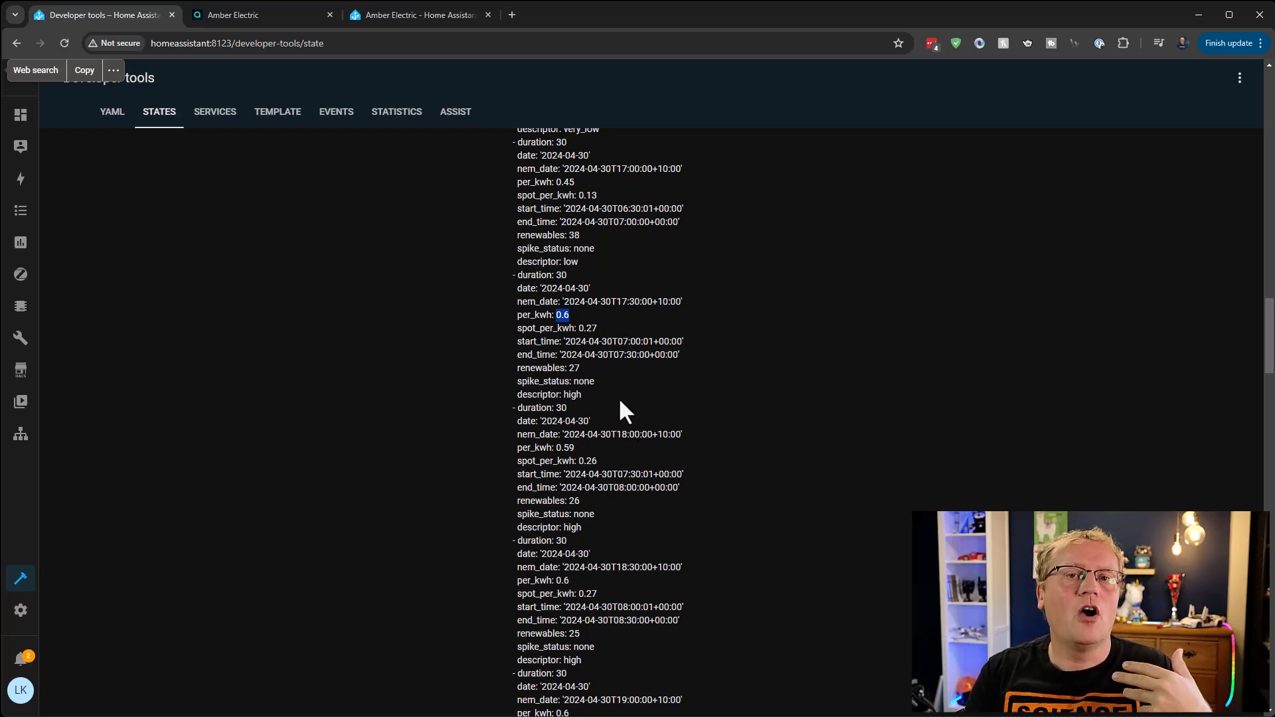
scroll(606, 385, up, 15)
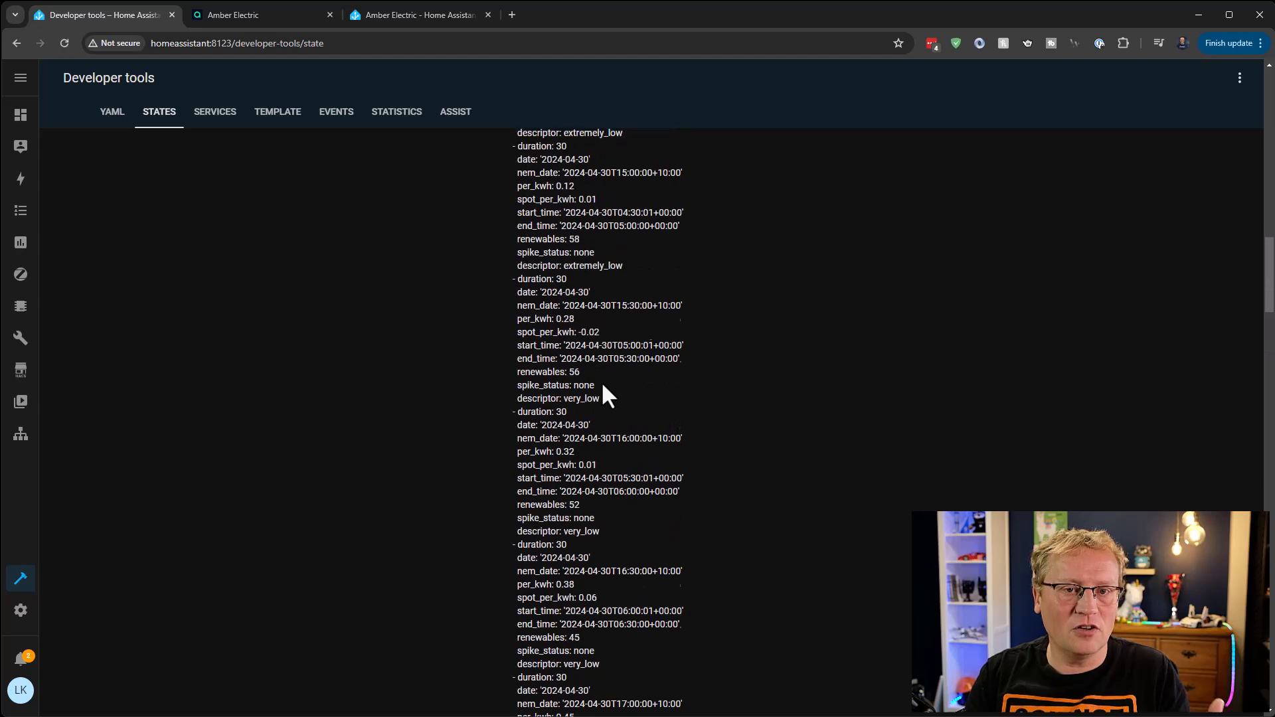
scroll(603, 386, up, 10)
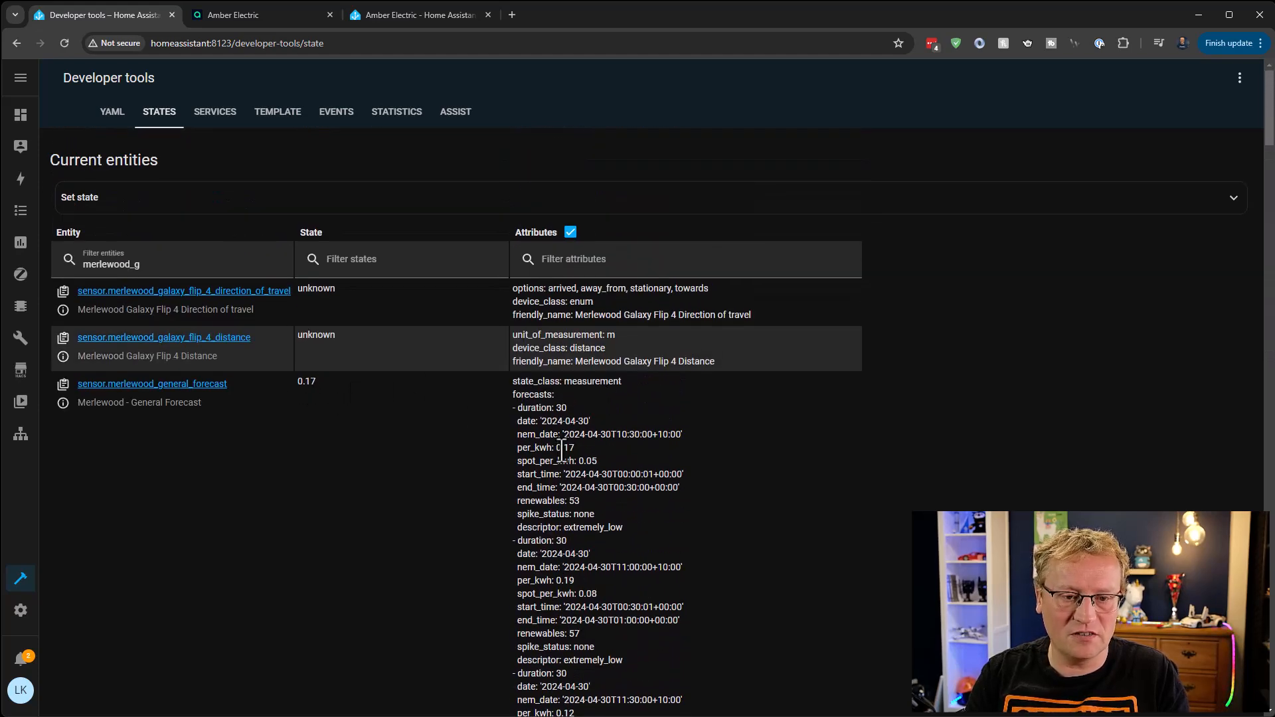
drag(563, 448, 575, 451)
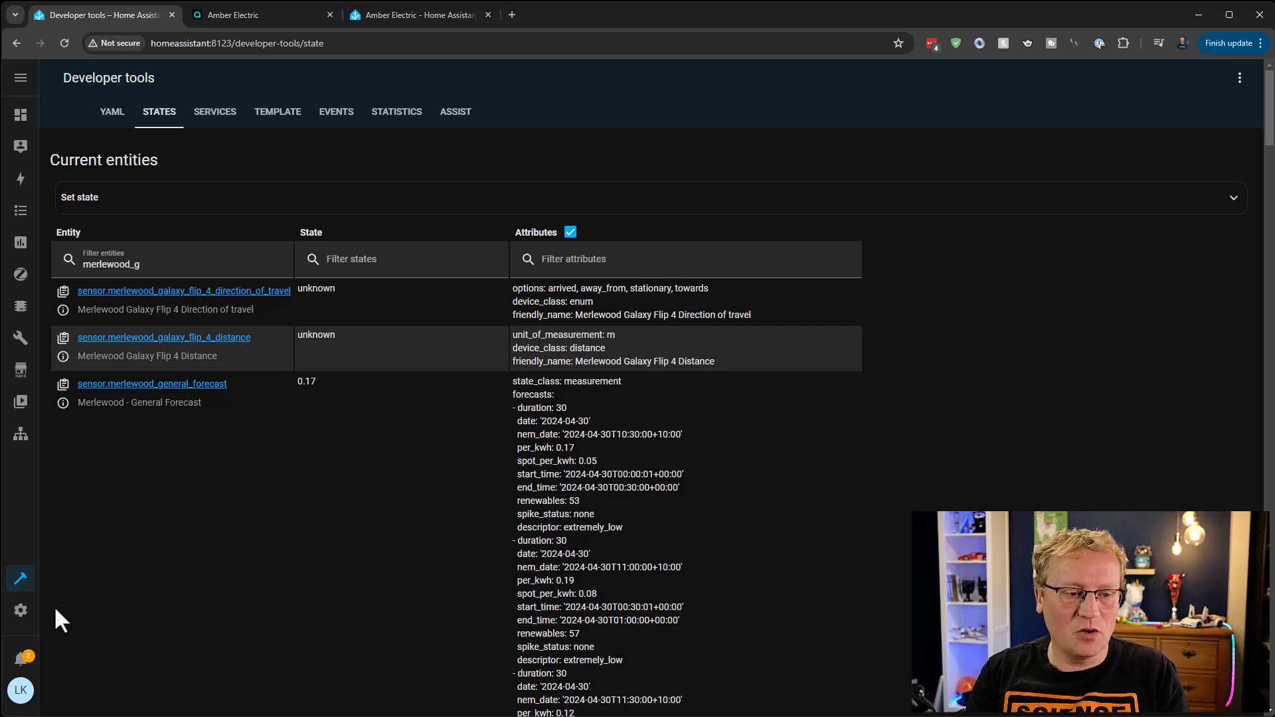
- Open the Kitchen dashboard from the list of dashboards and put it into edit mode
click(21, 610)
click(580, 386)
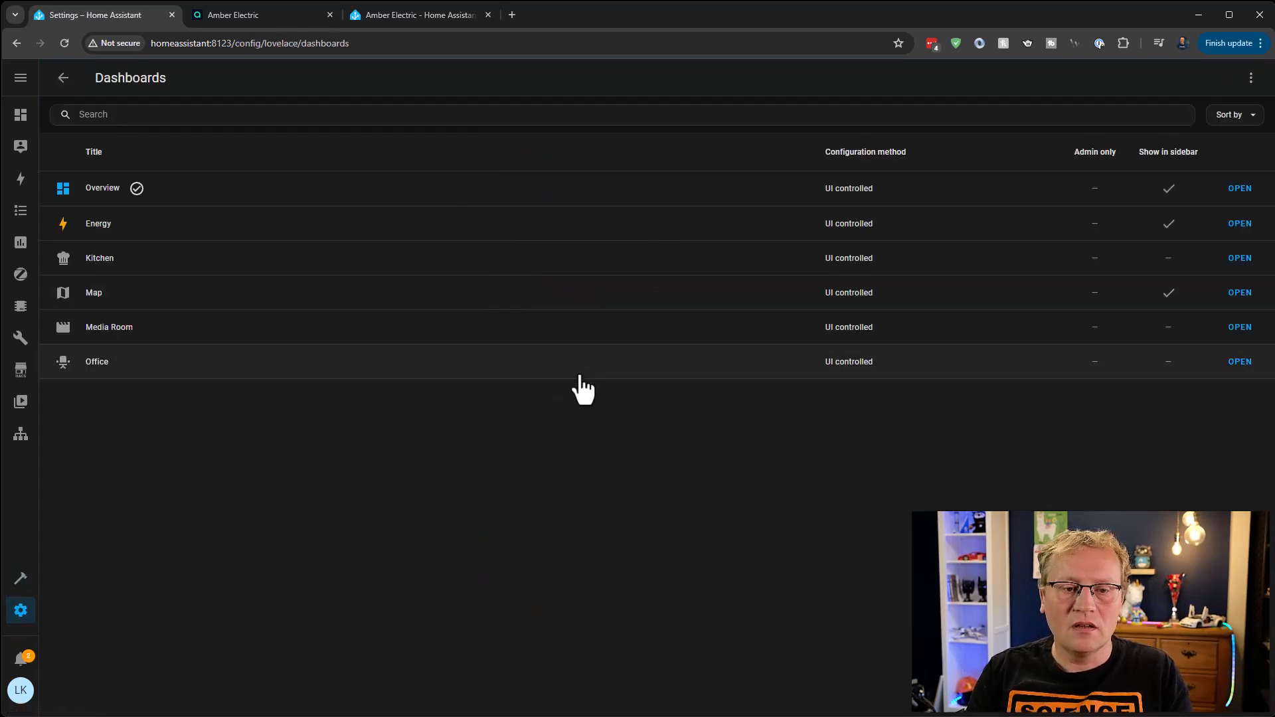
click(1239, 259)
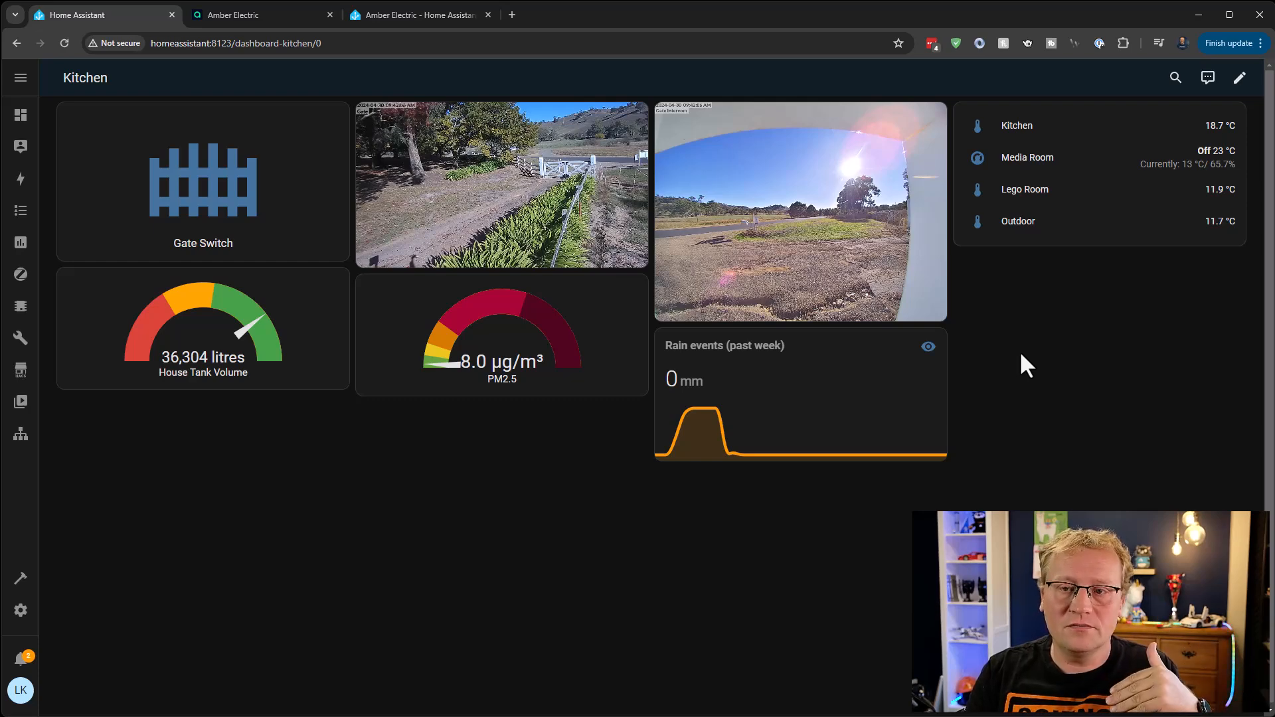
click(1239, 78)
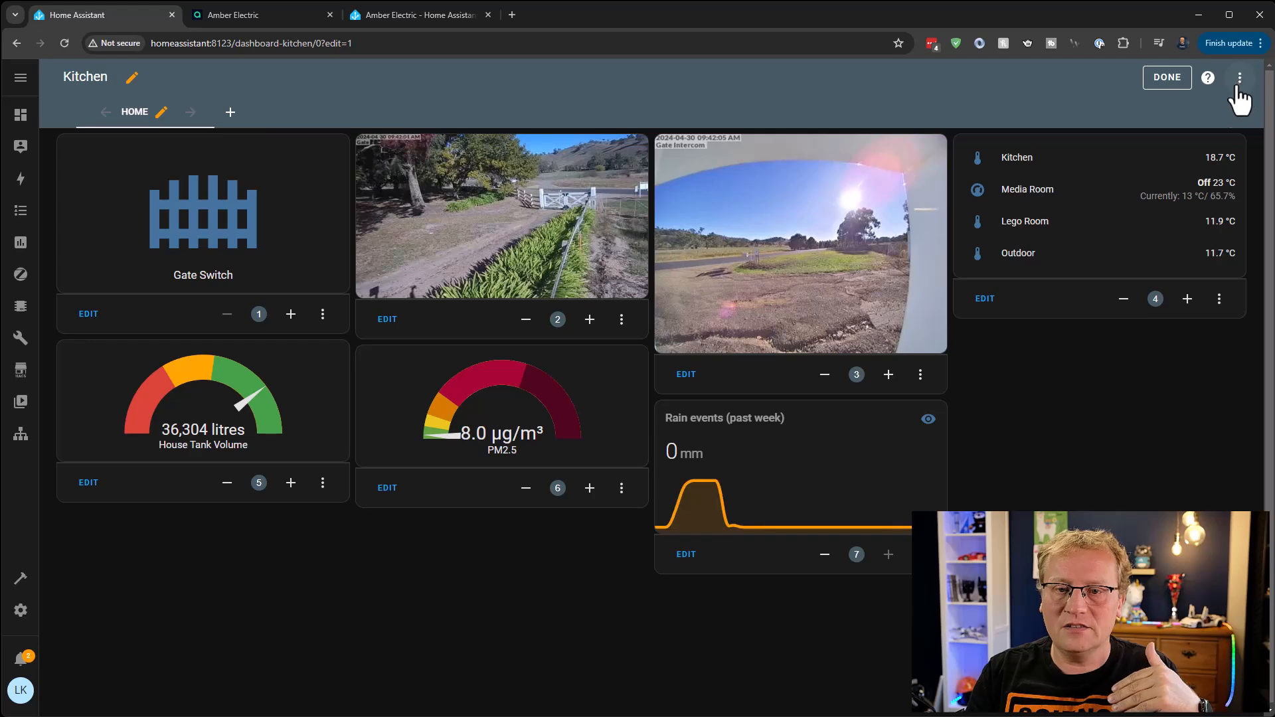
- Add a Gauge card for sensor.merlewood_general_price as YAML: needle true, severity green 0, yellow 0.3, red 0.5, max 1, min 0
click(1206, 688)
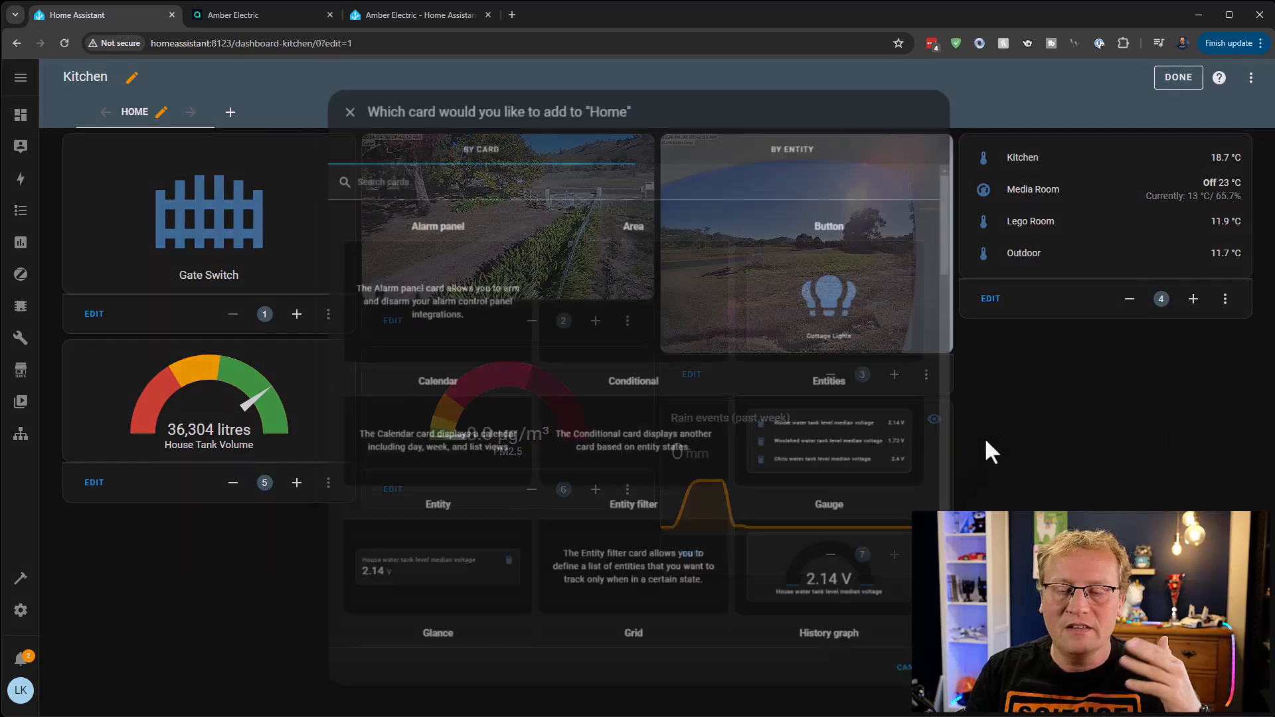
scroll(815, 457, down, 4)
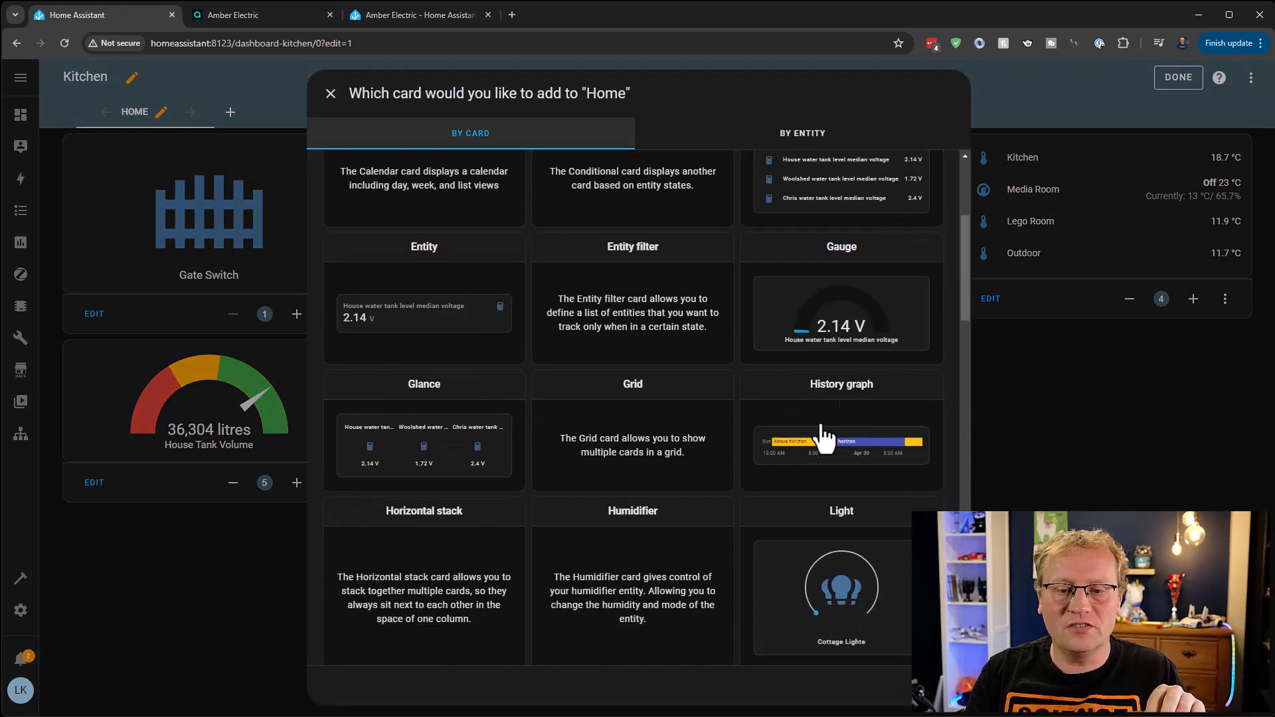
click(841, 309)
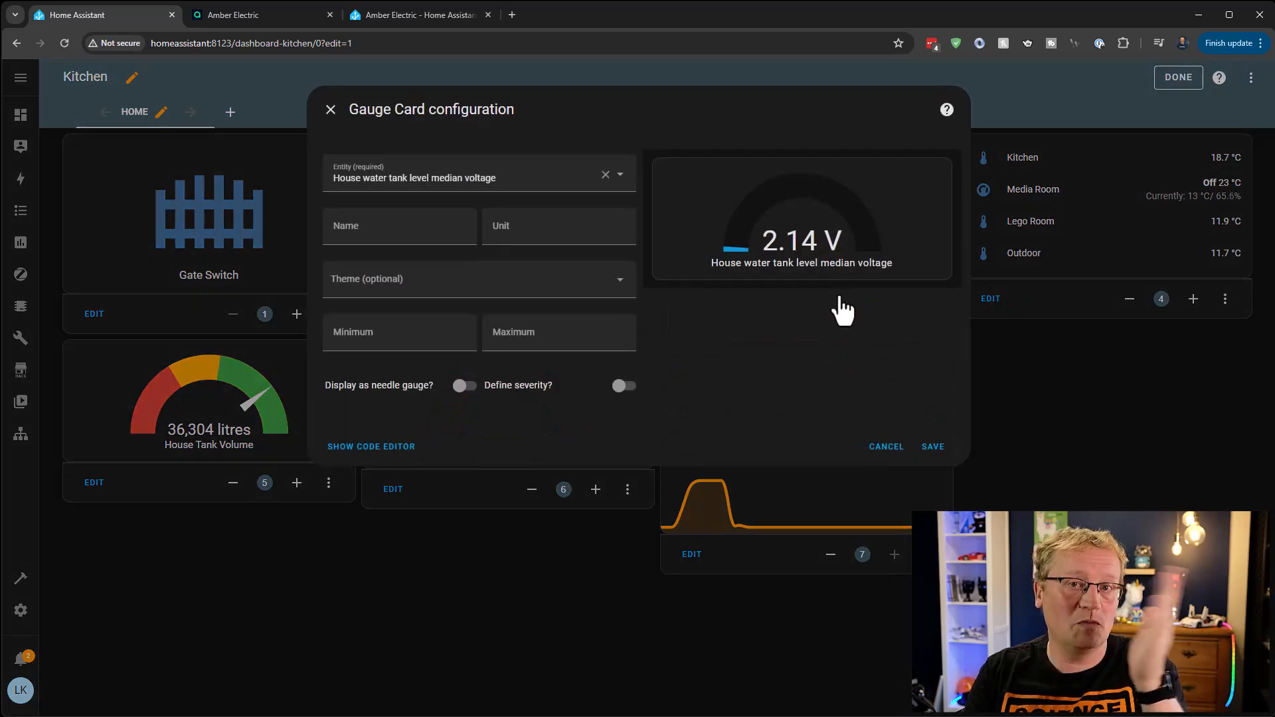
click(372, 446)
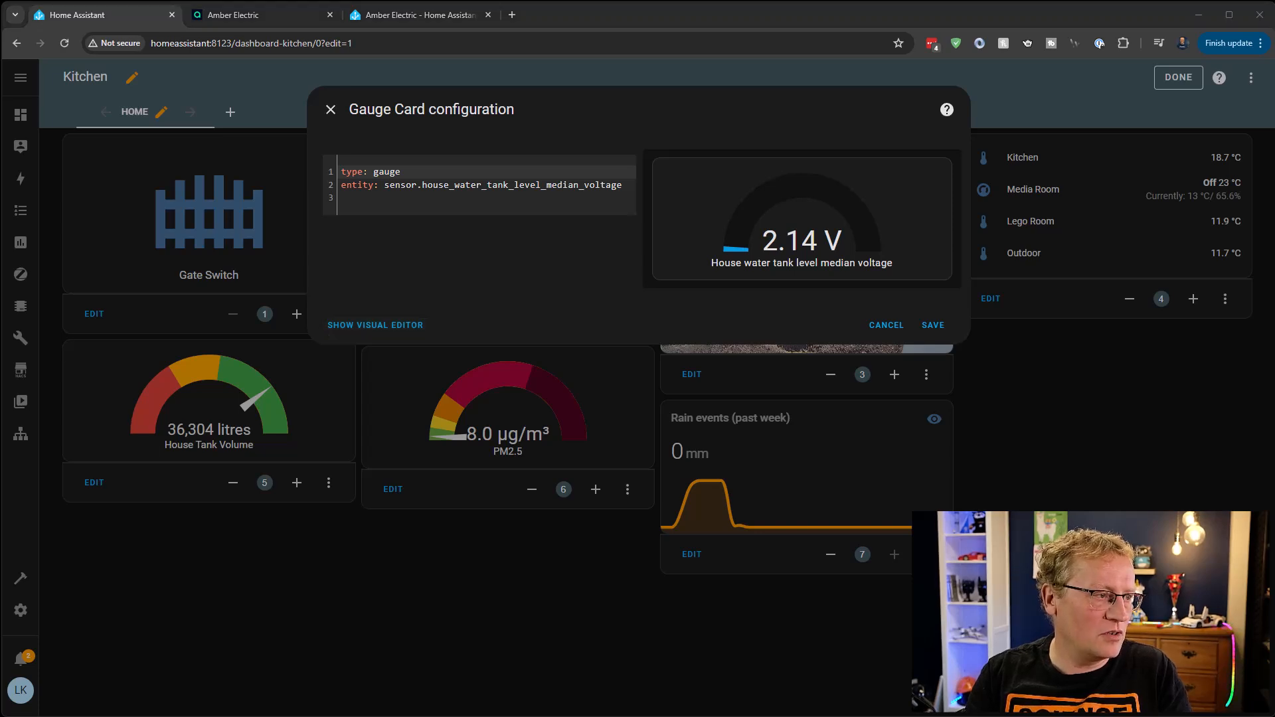
click(378, 190)
key(ctrl+a)
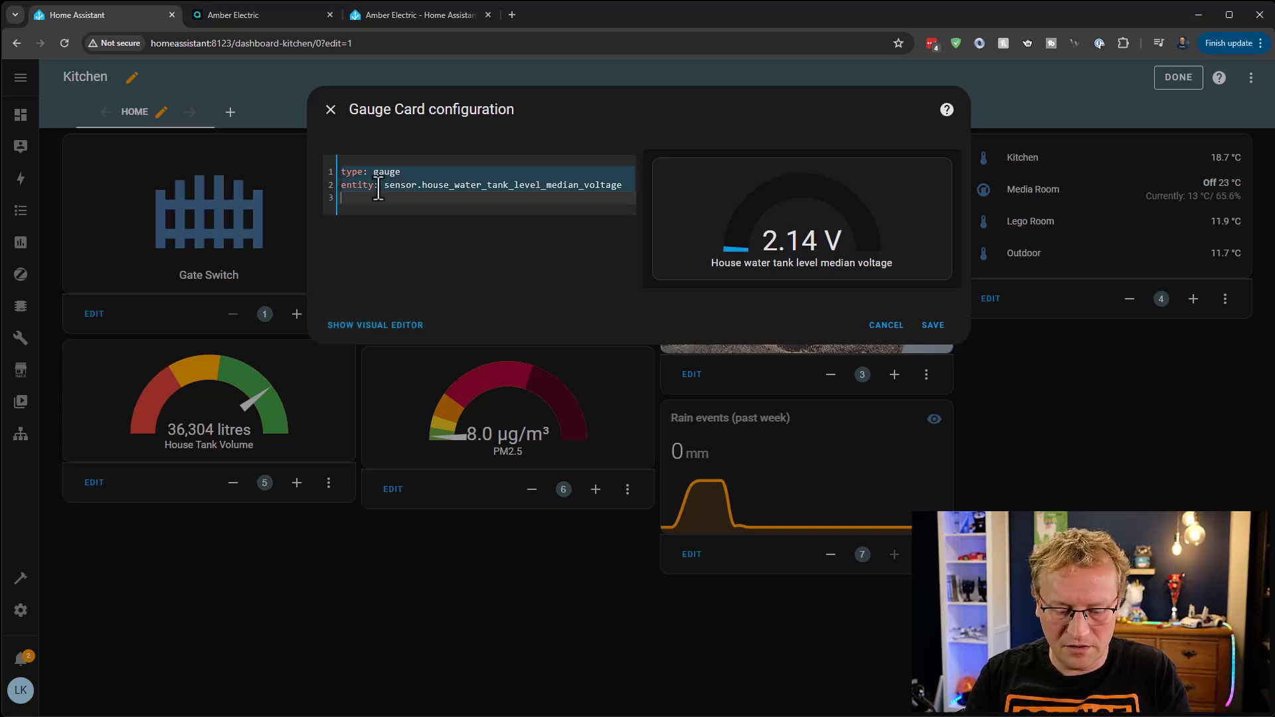
text(type: gauge entity: sensor.merlewood_general_price needle: true severity:   green: 0   yellow: 0.3   red: 0.5 max: 1 min: 0)
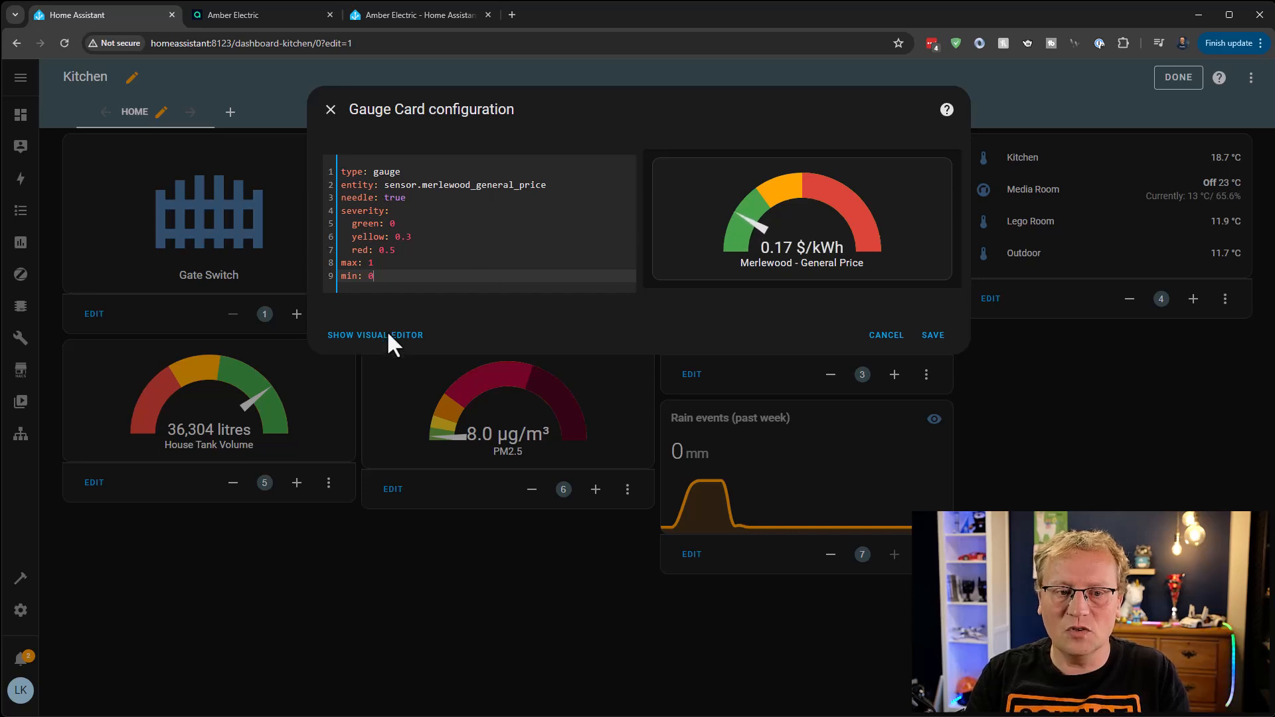
click(383, 336)
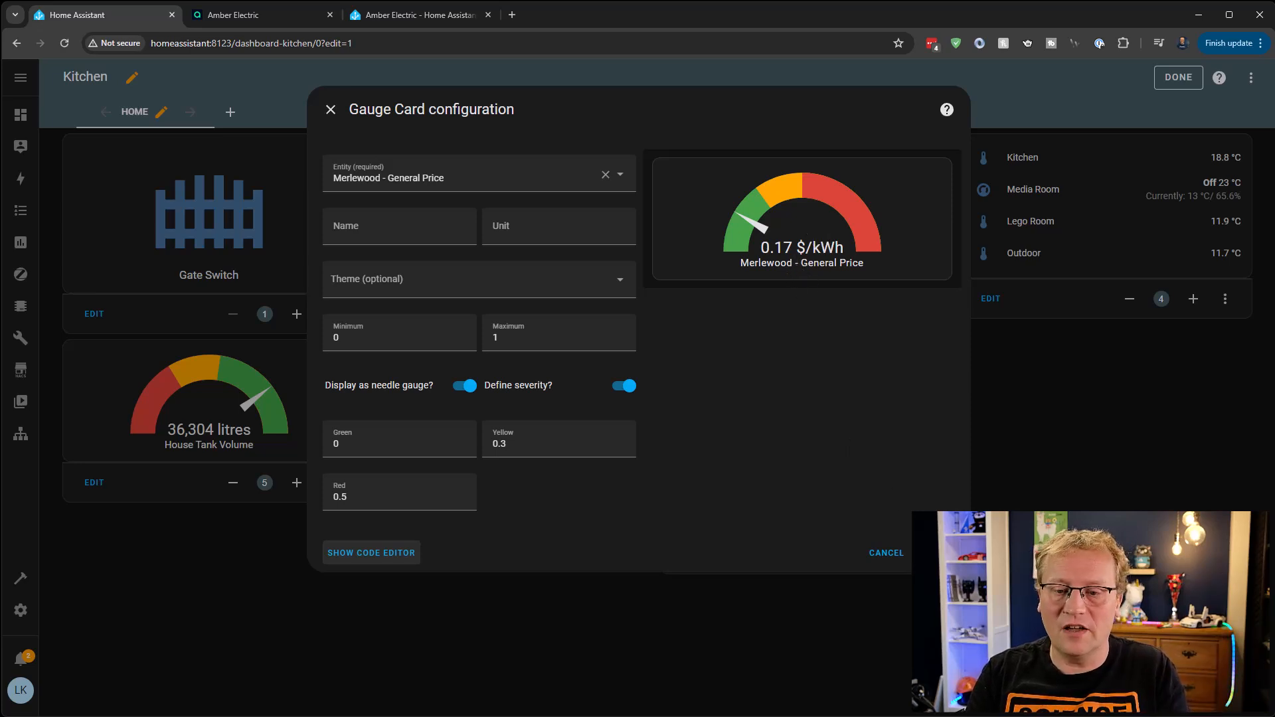
click(939, 552)
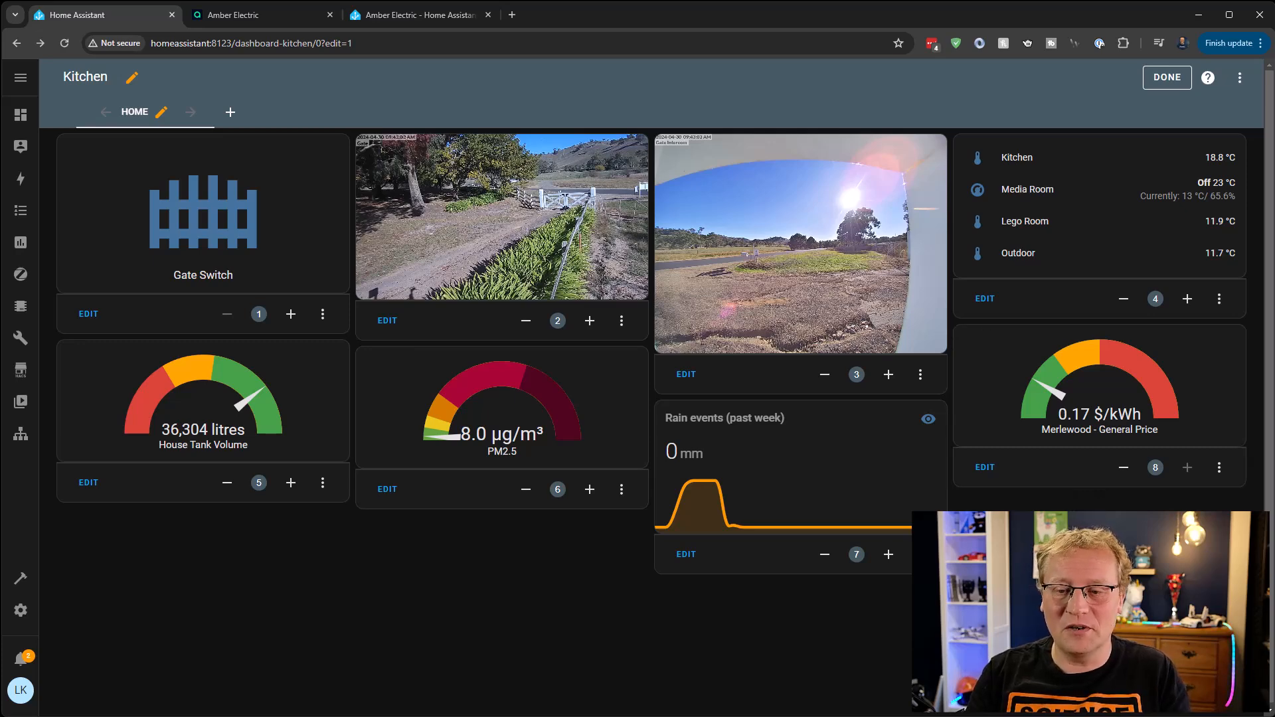
- Add a Markdown card to the Kitchen dashboard and show its configuration as YAML code
click(1206, 689)
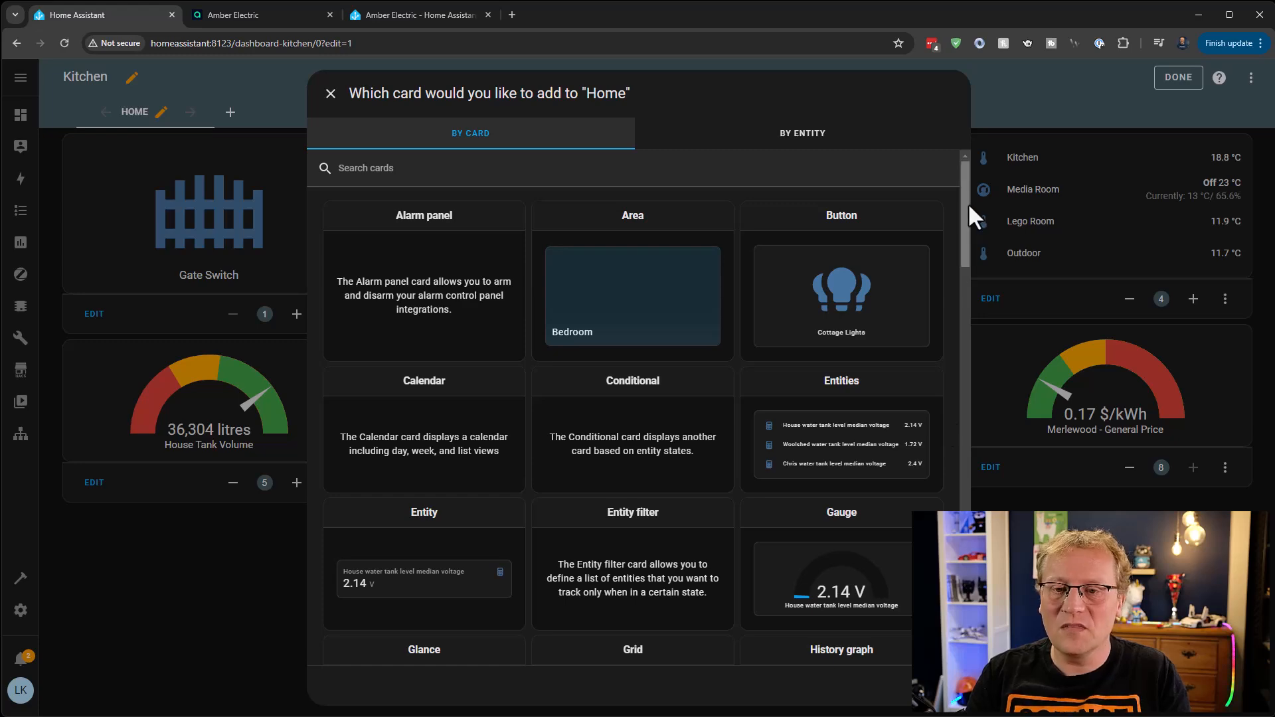
drag(966, 205, 944, 352)
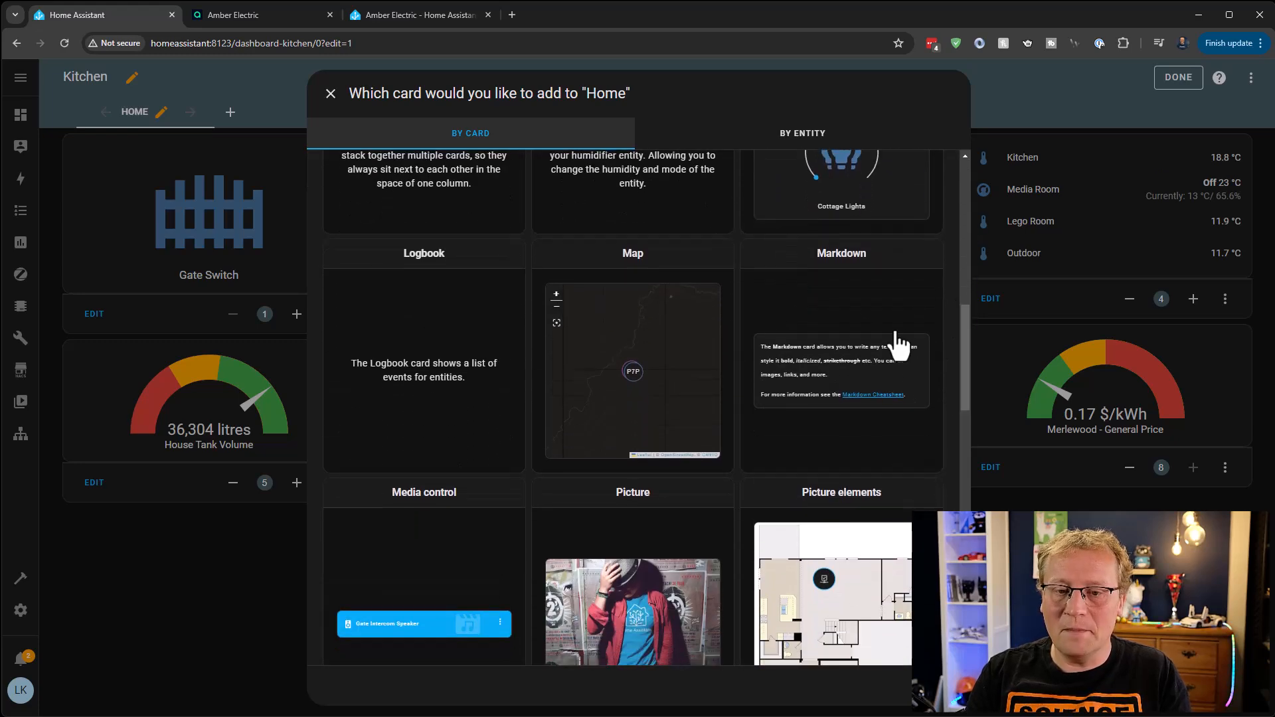
click(843, 318)
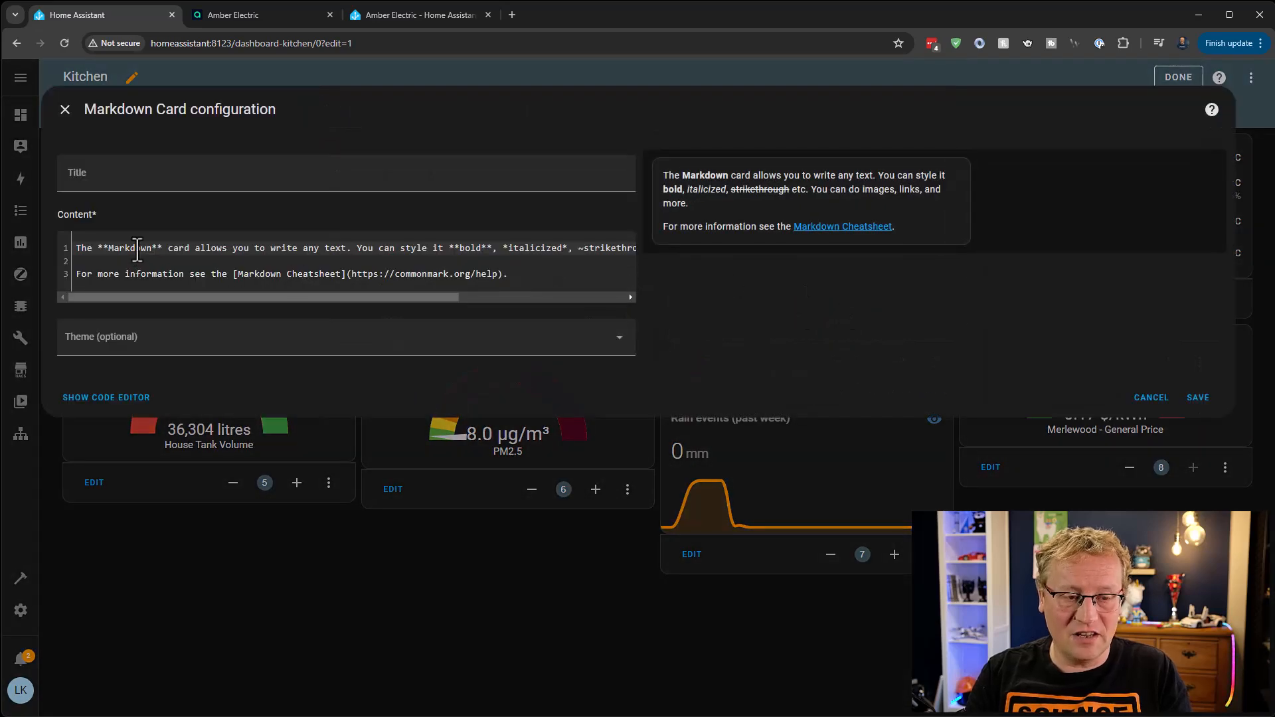
click(101, 396)
click(289, 217)
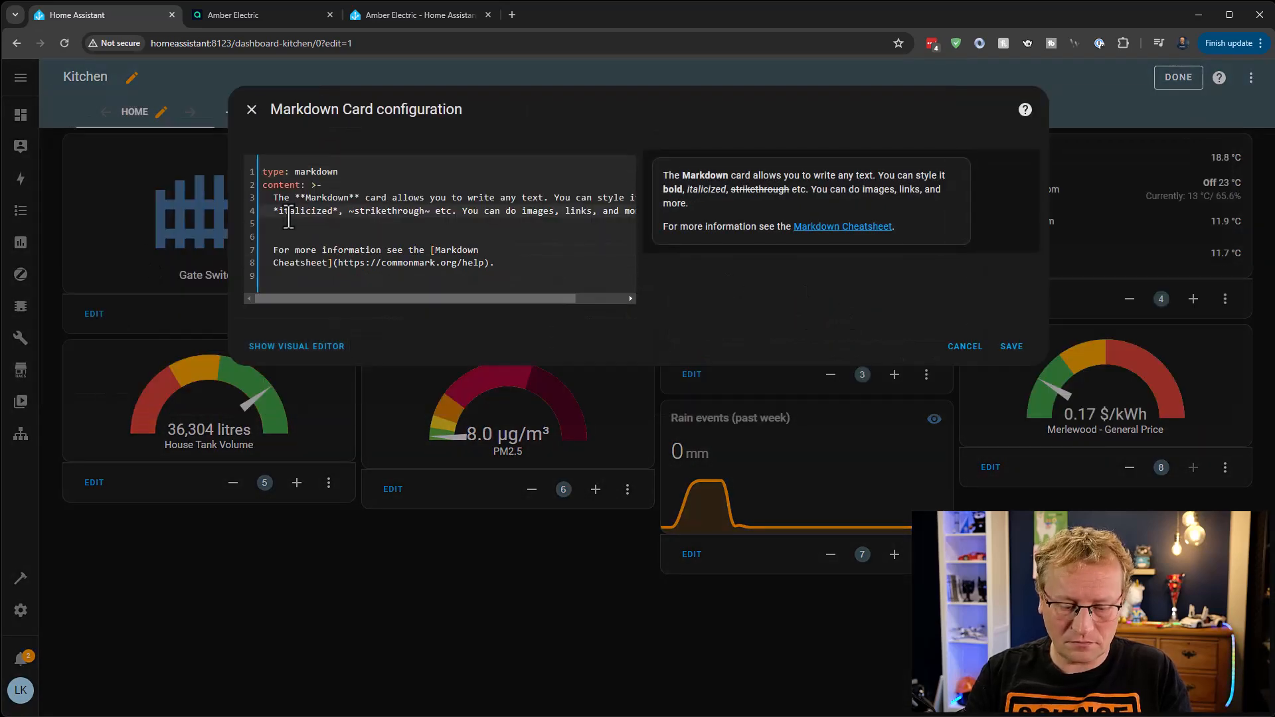
- Replace the card's default YAML with a Markdown template titled "KWh/$ Forecast" that loops over the first 12 forecasts of sensor.merlewood_general_forecast
key(ctrl+a)
key(BackSpace)
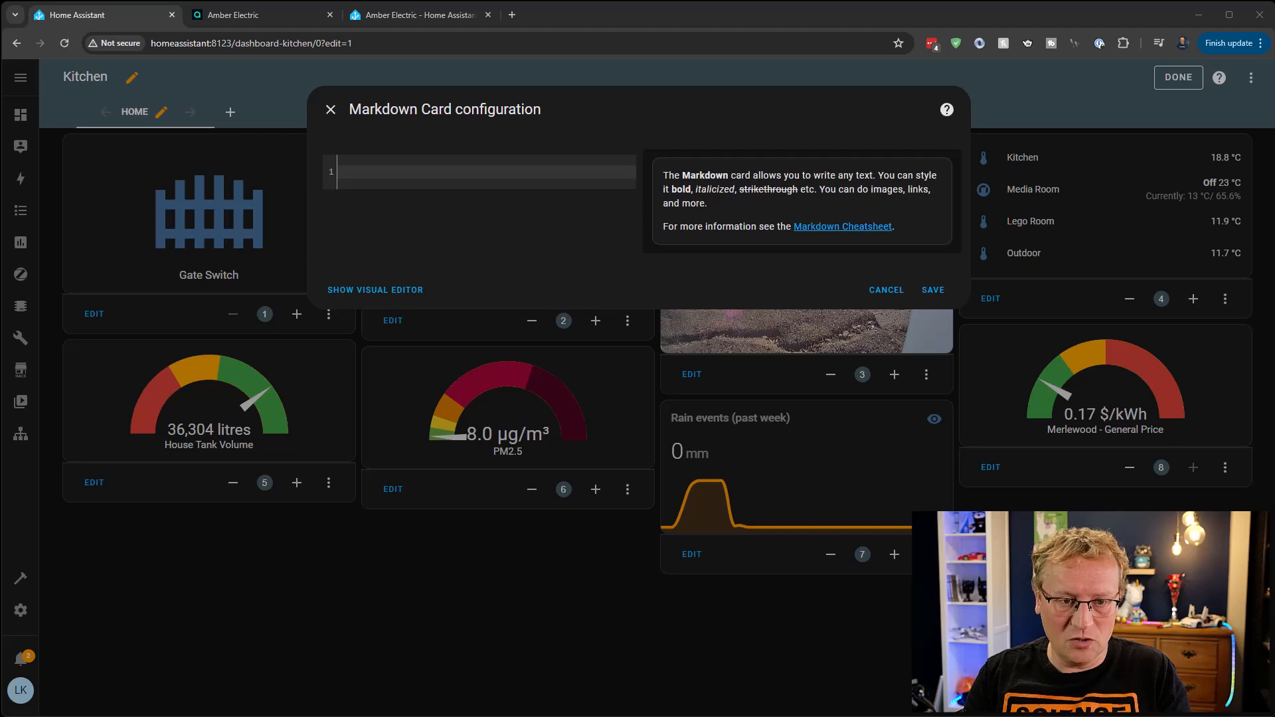
click(393, 176)
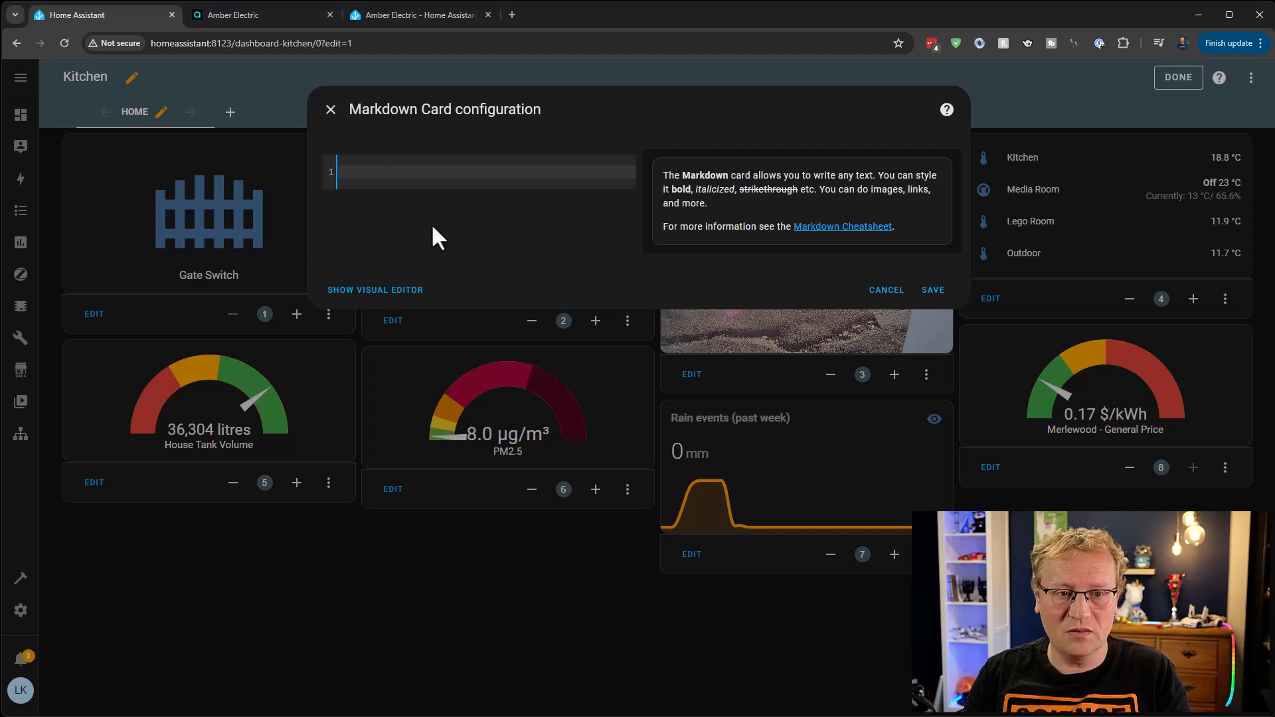
key(ctrl+v)
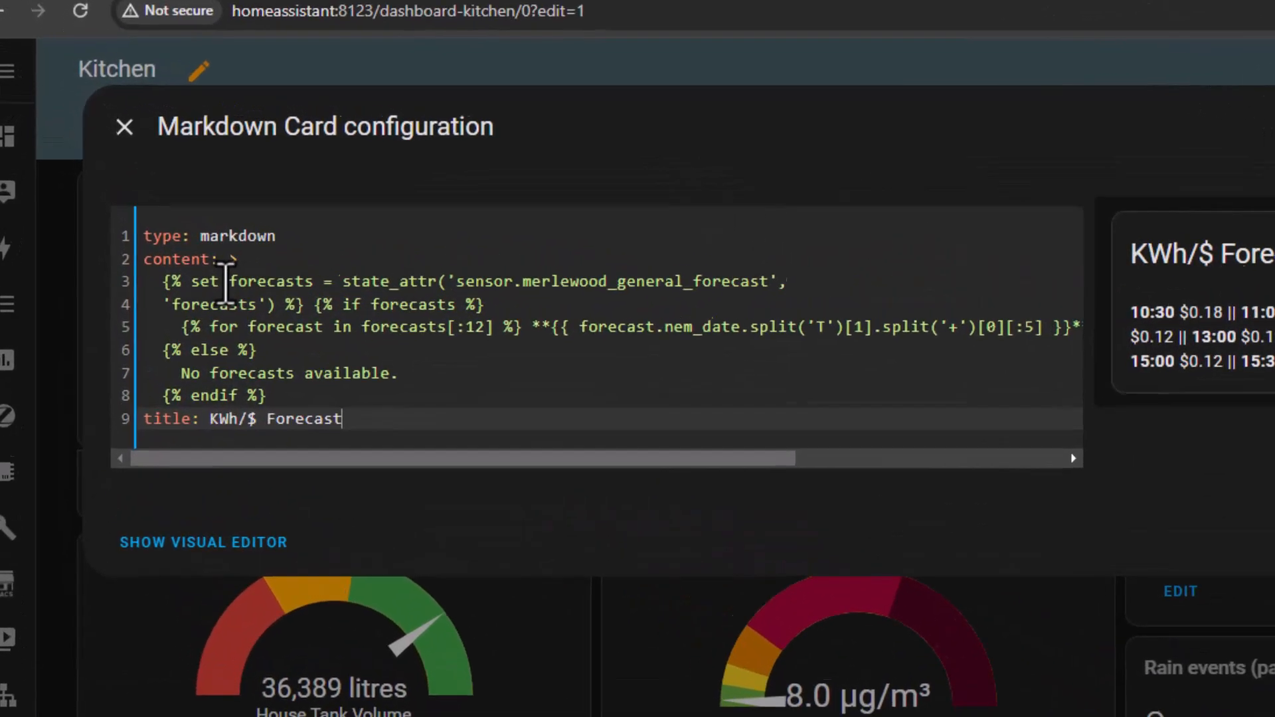
- Examine the template's forecasts variable, its source sensor, the [:12] slice, and the per_kwh output with its || separator
drag(149, 198, 166, 199)
drag(274, 295, 332, 294)
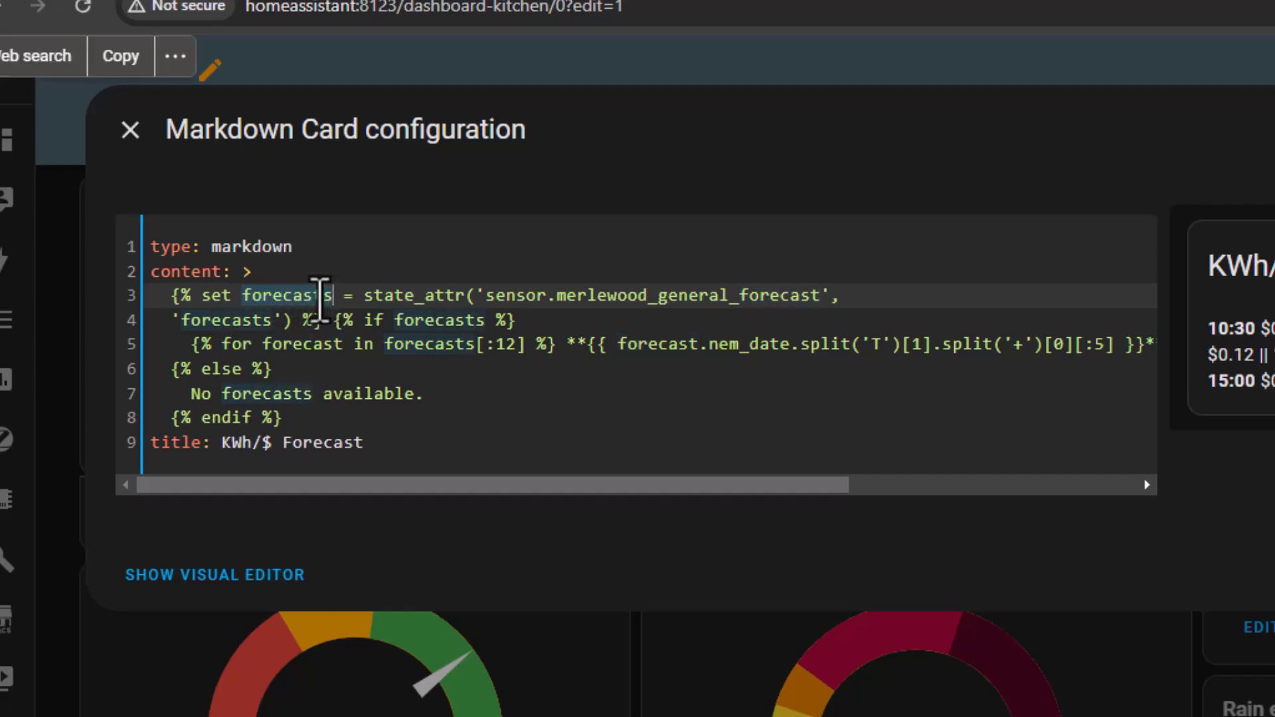
drag(487, 294, 816, 294)
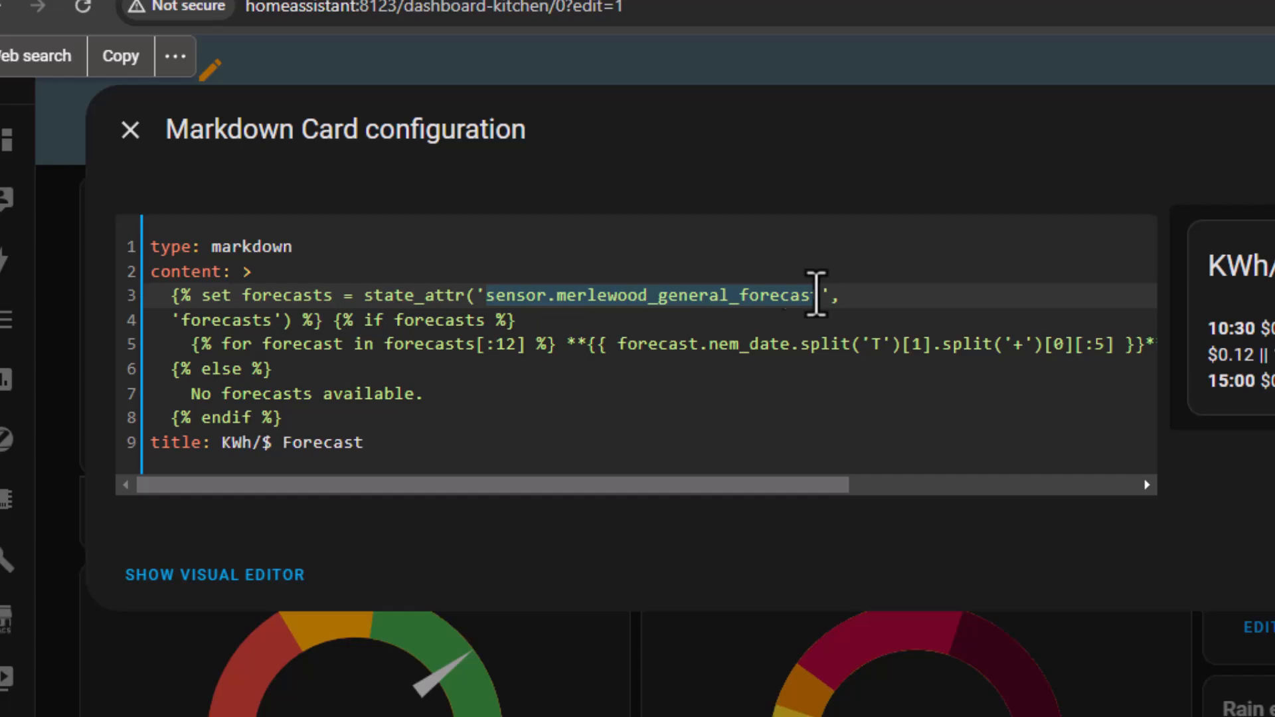
click(362, 320)
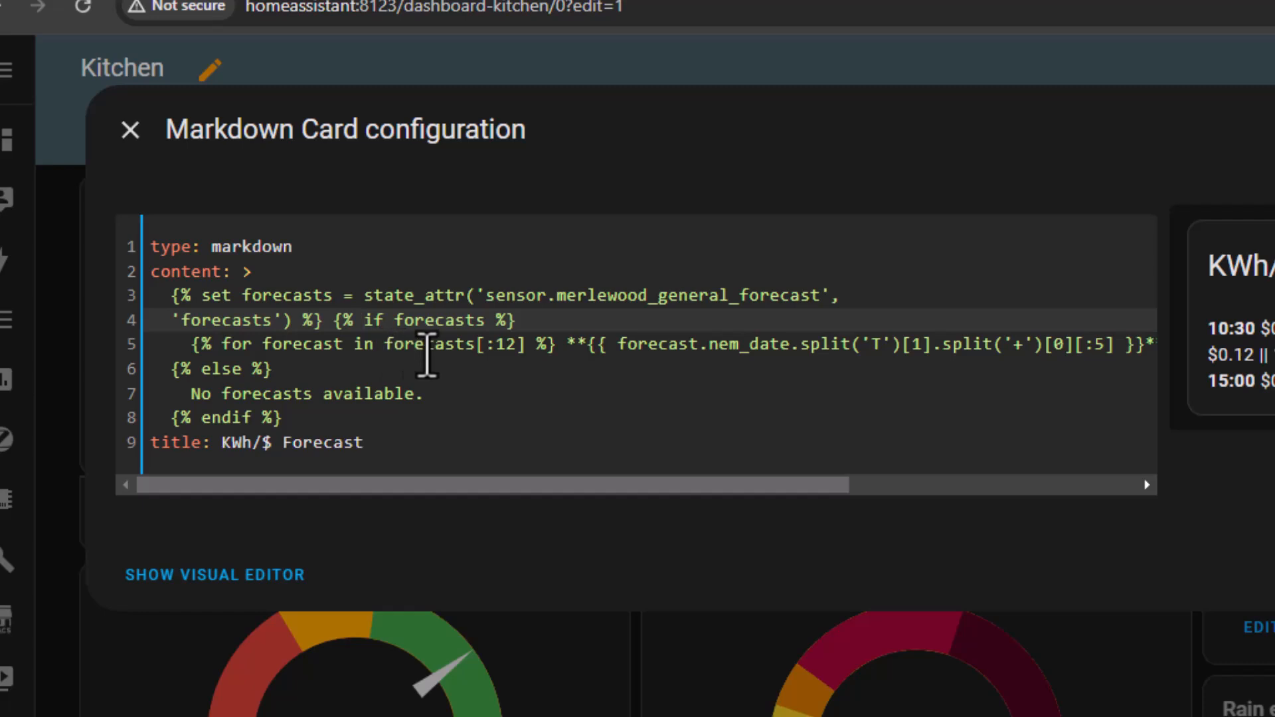
drag(517, 345, 485, 345)
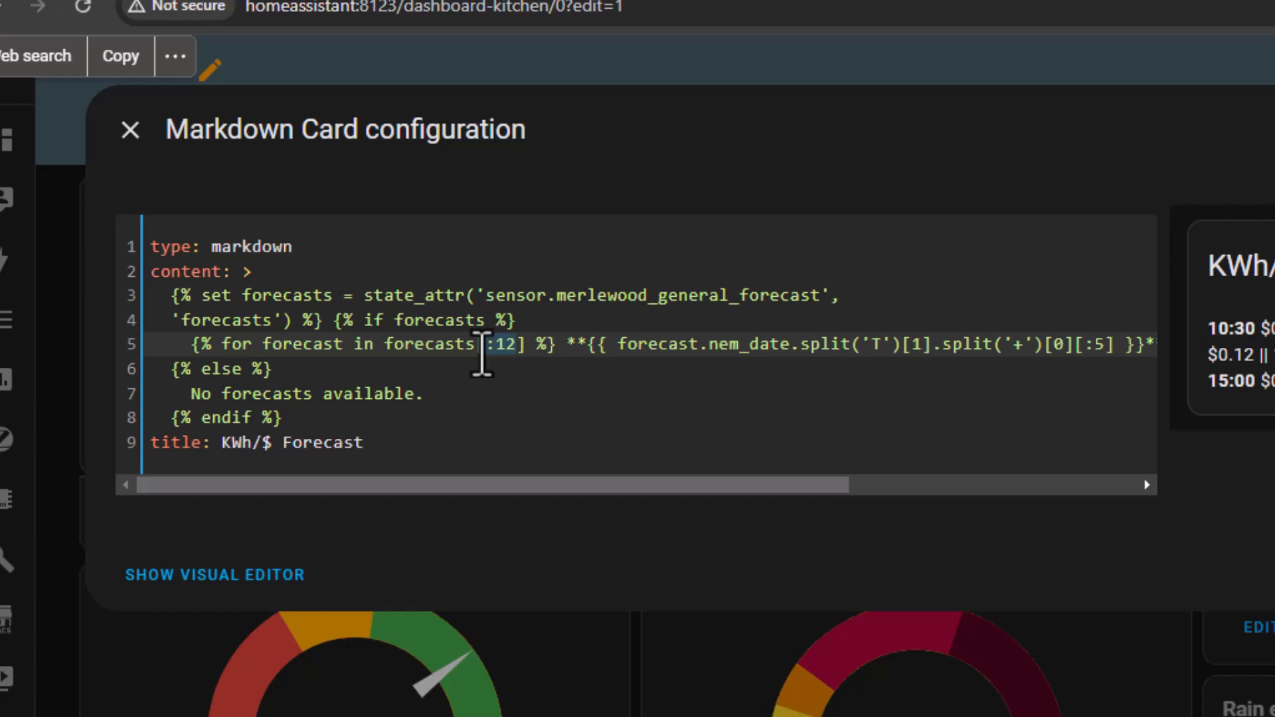
drag(626, 484, 842, 485)
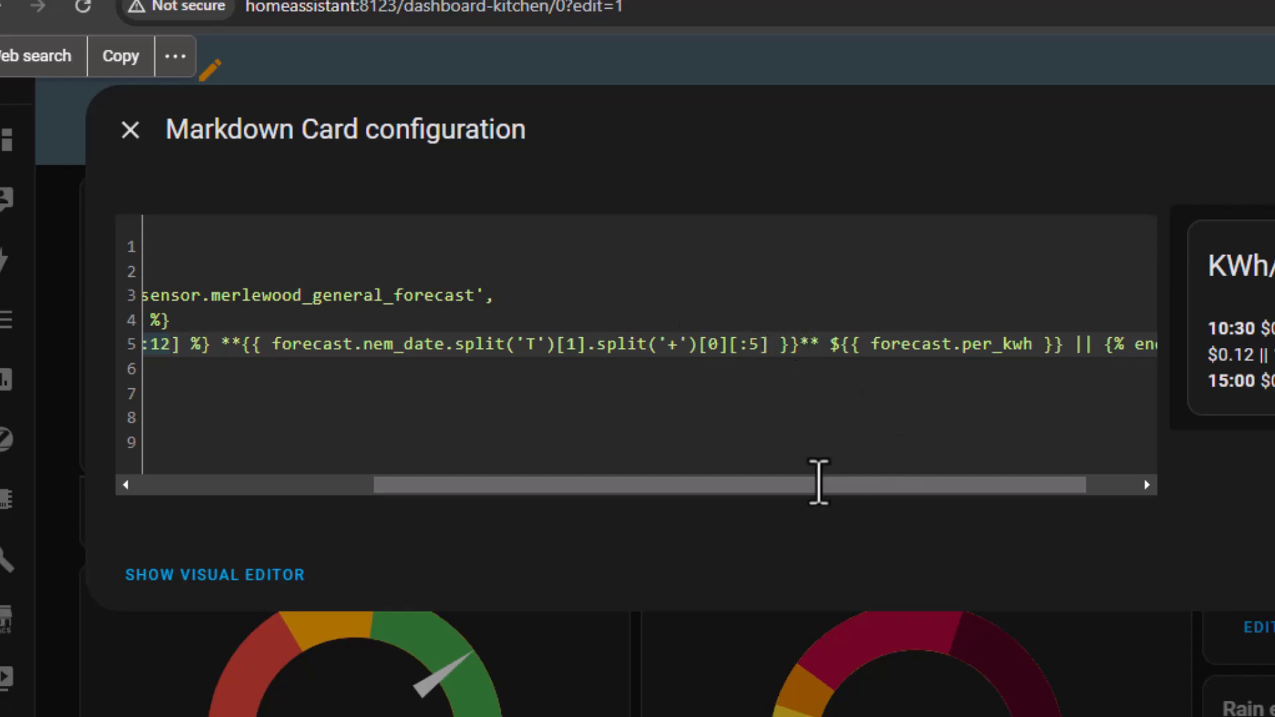
click(838, 488)
drag(837, 488, 974, 503)
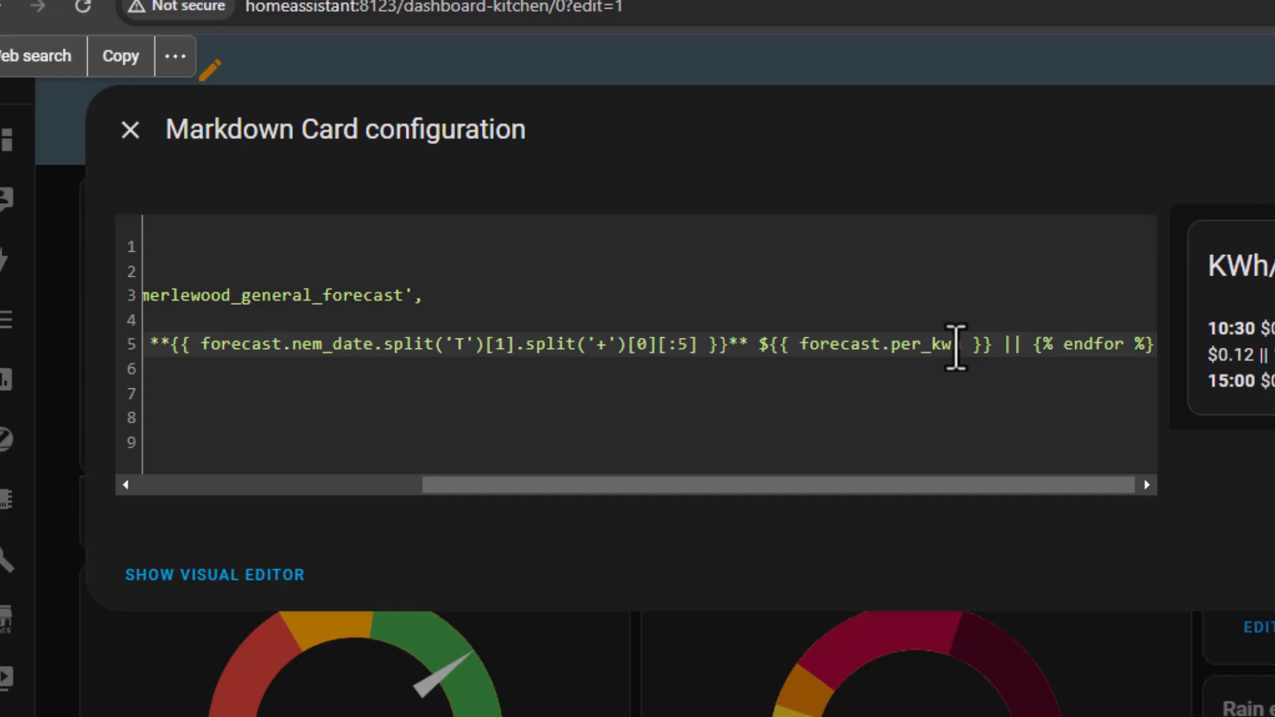
drag(961, 344, 856, 358)
click(1005, 344)
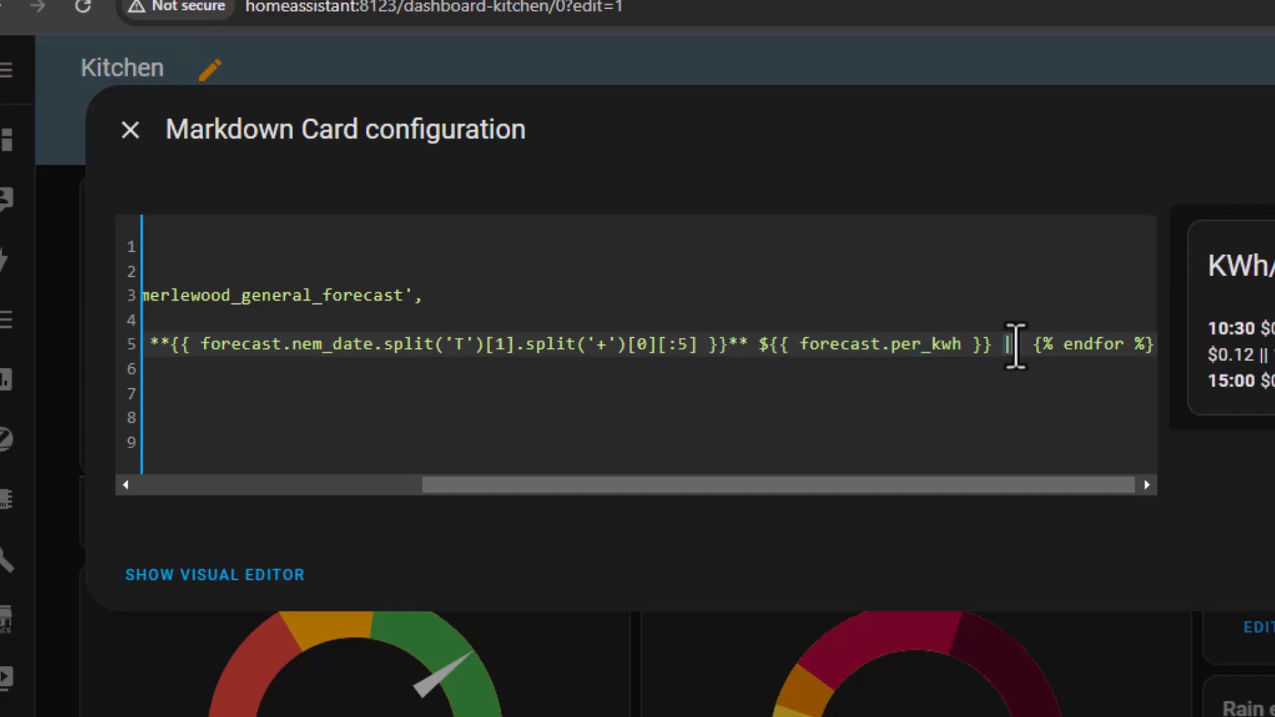
double_click(1016, 344)
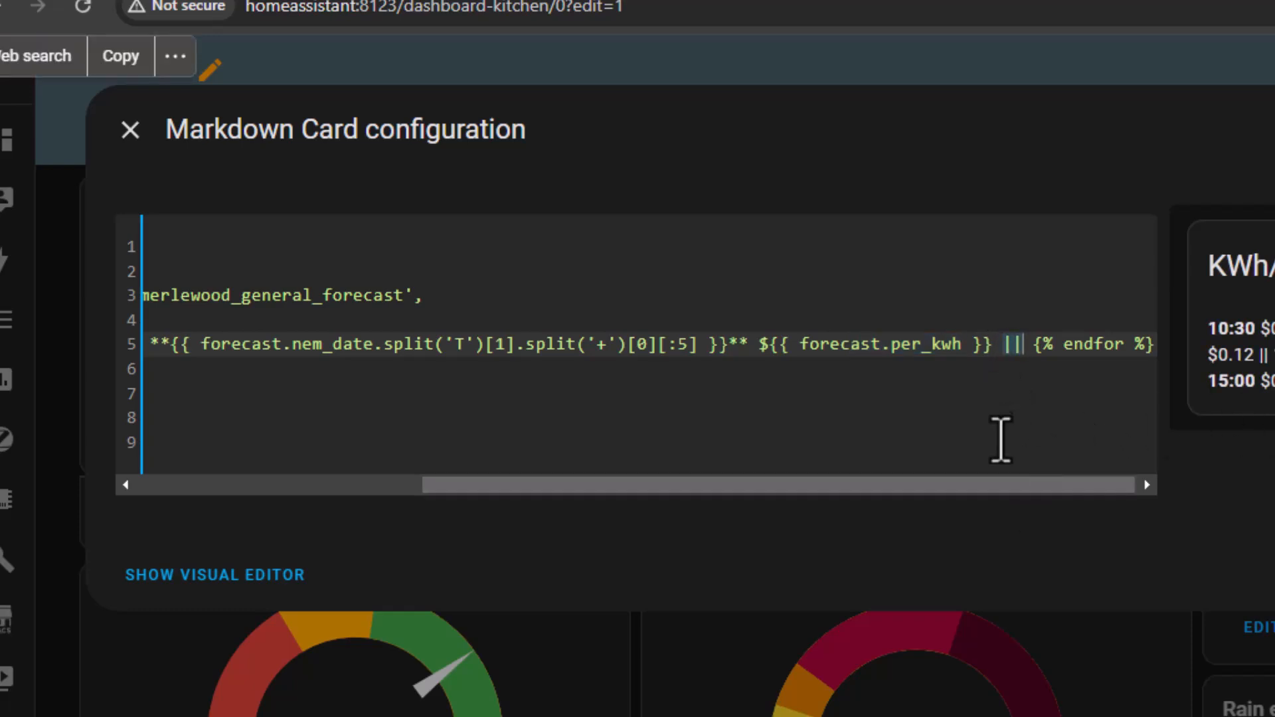
- Review the nem_date and per_kwh fields in the template's loop line, and save the forecast card
drag(870, 486, 575, 491)
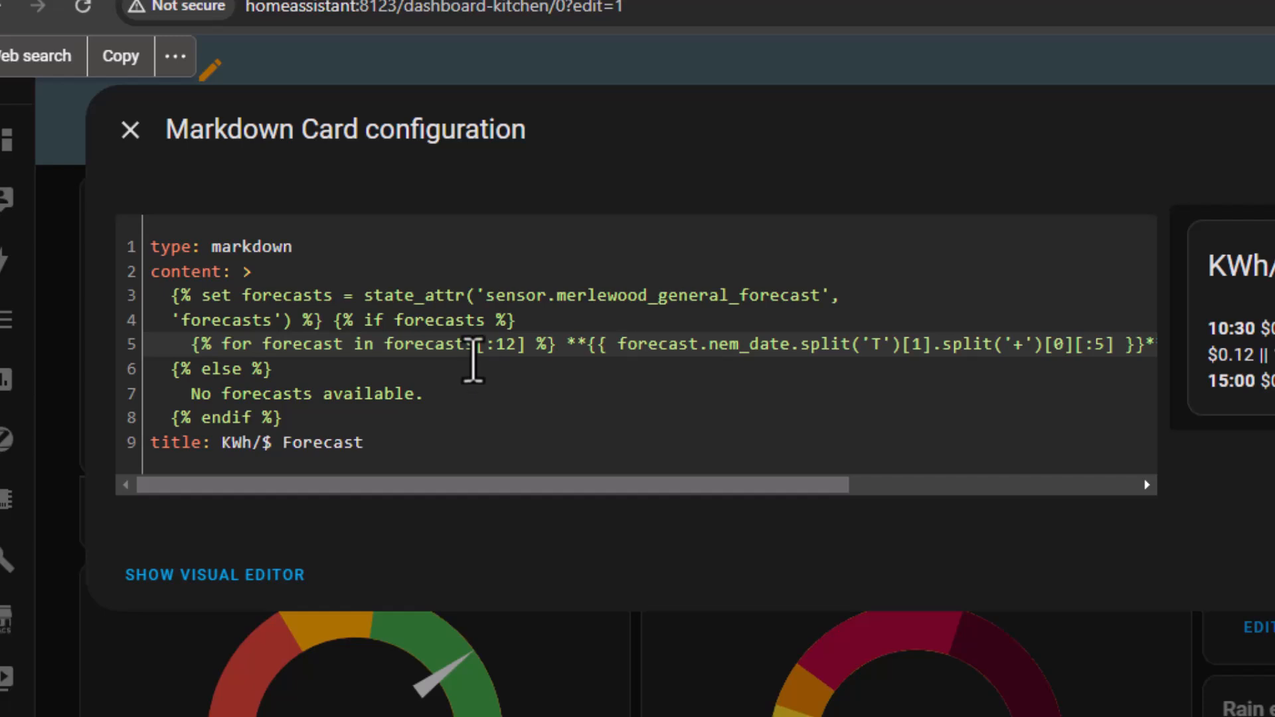
drag(682, 489, 903, 485)
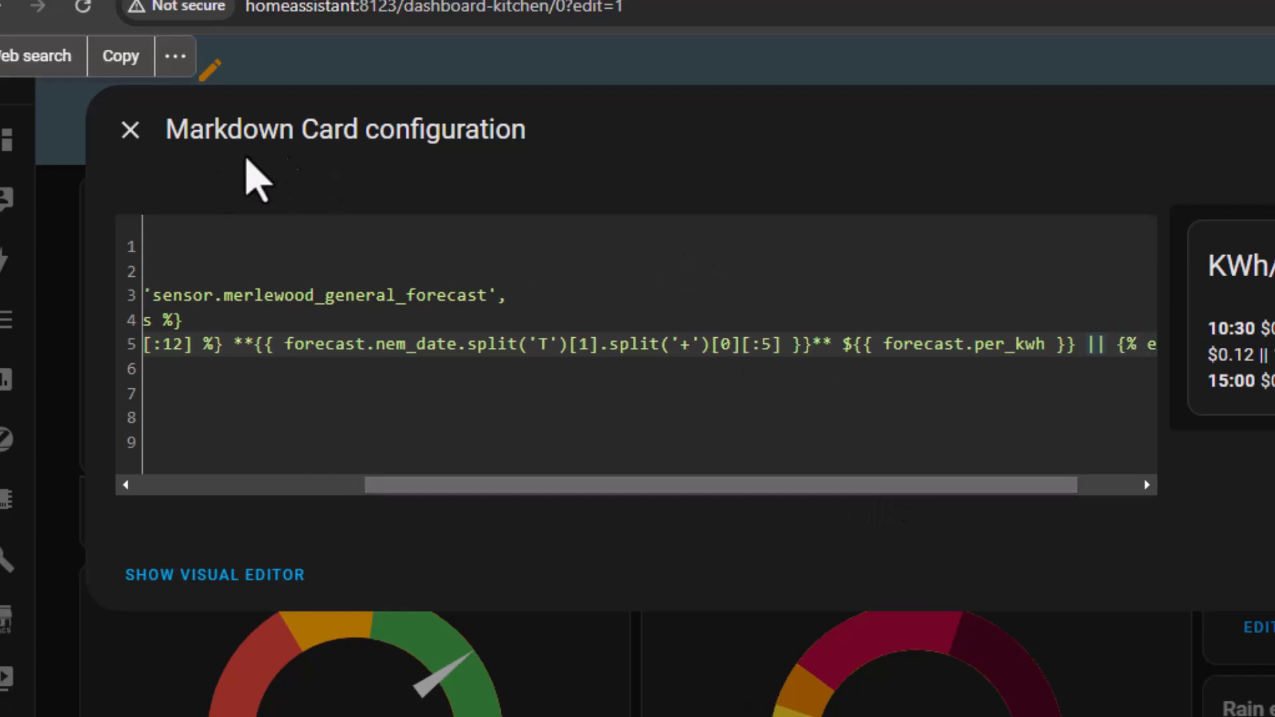
drag(460, 490, 376, 491)
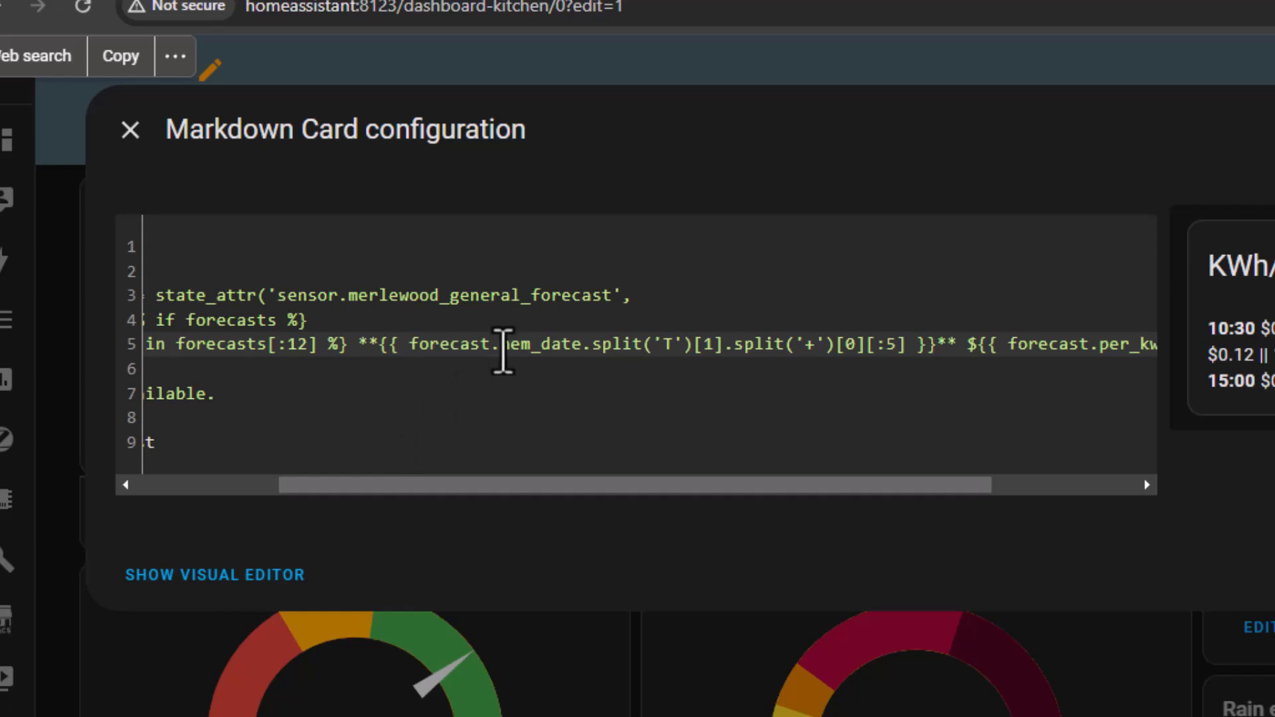
drag(500, 344, 580, 343)
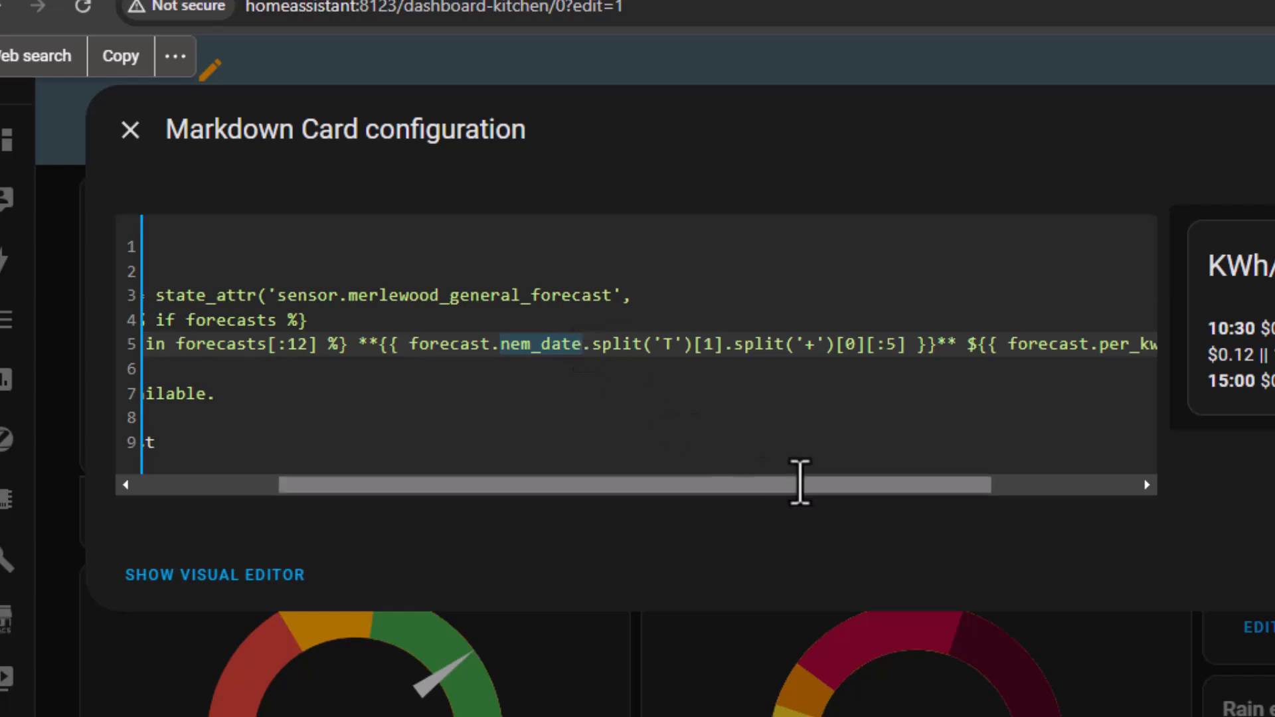
drag(808, 484, 956, 484)
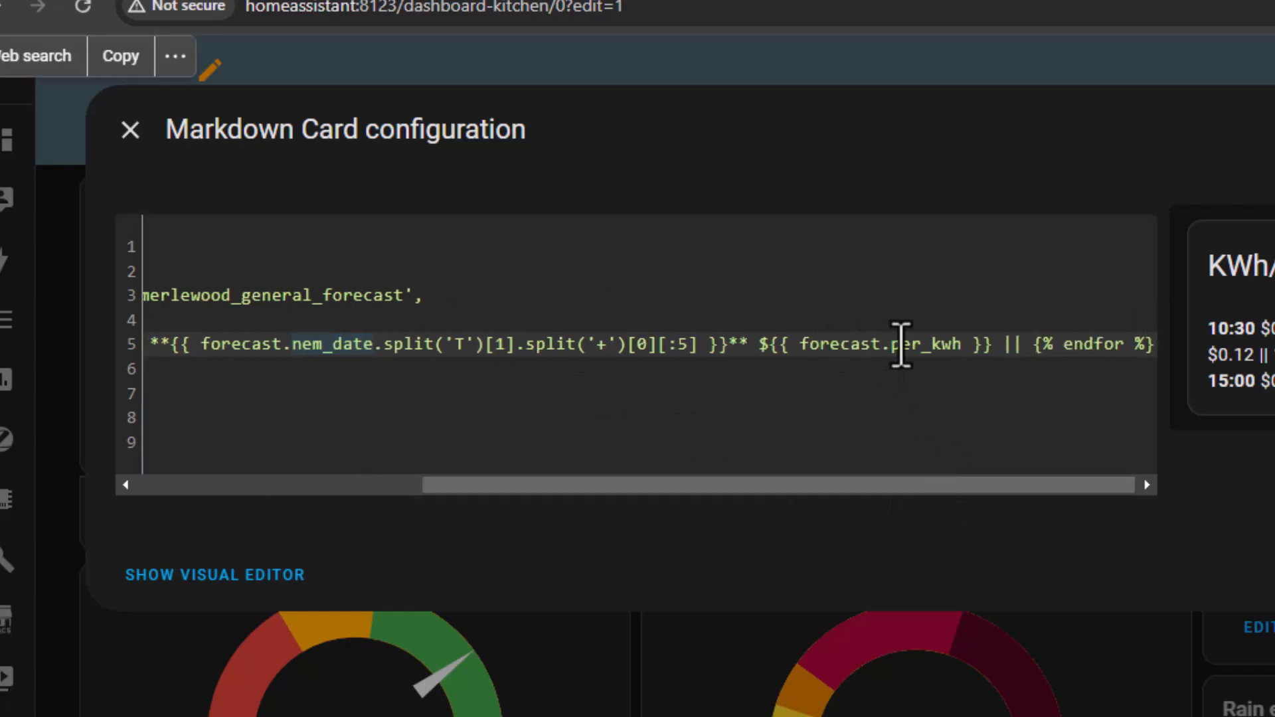
drag(891, 344, 959, 342)
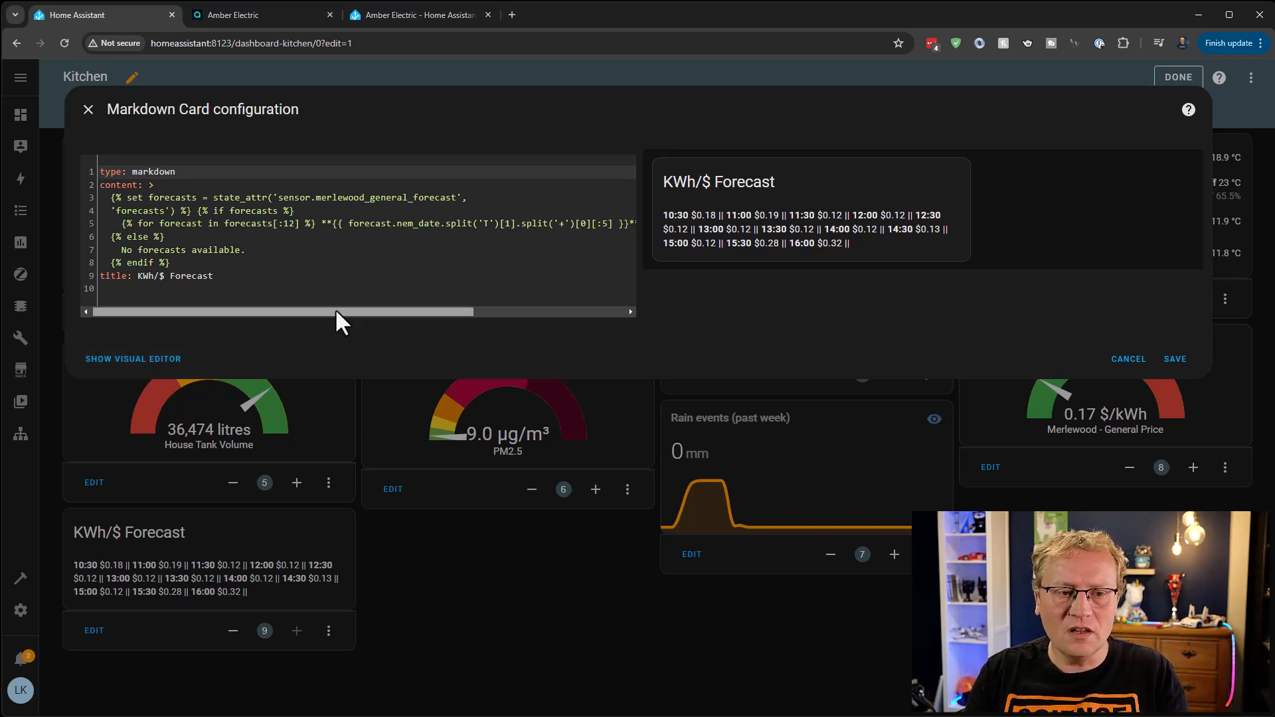
click(1174, 359)
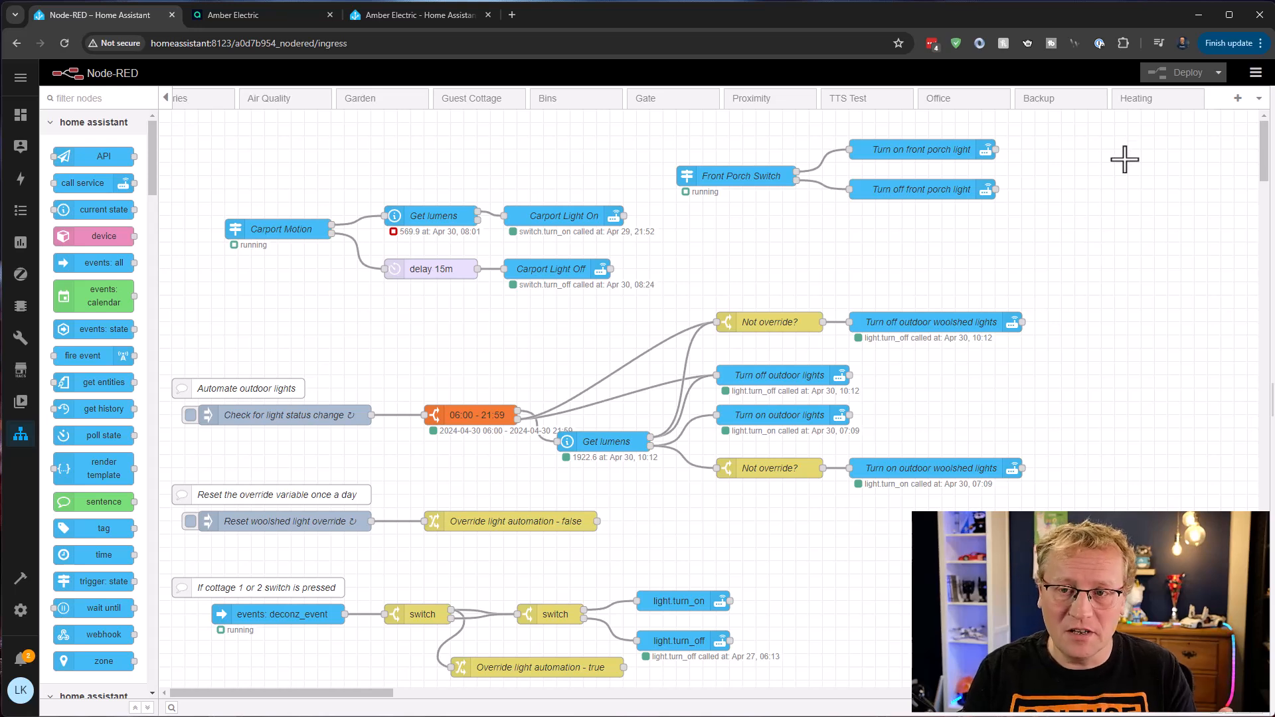
- In Node-RED, add a current state node to the Heating flow and name it "Get electricity price"
click(1136, 100)
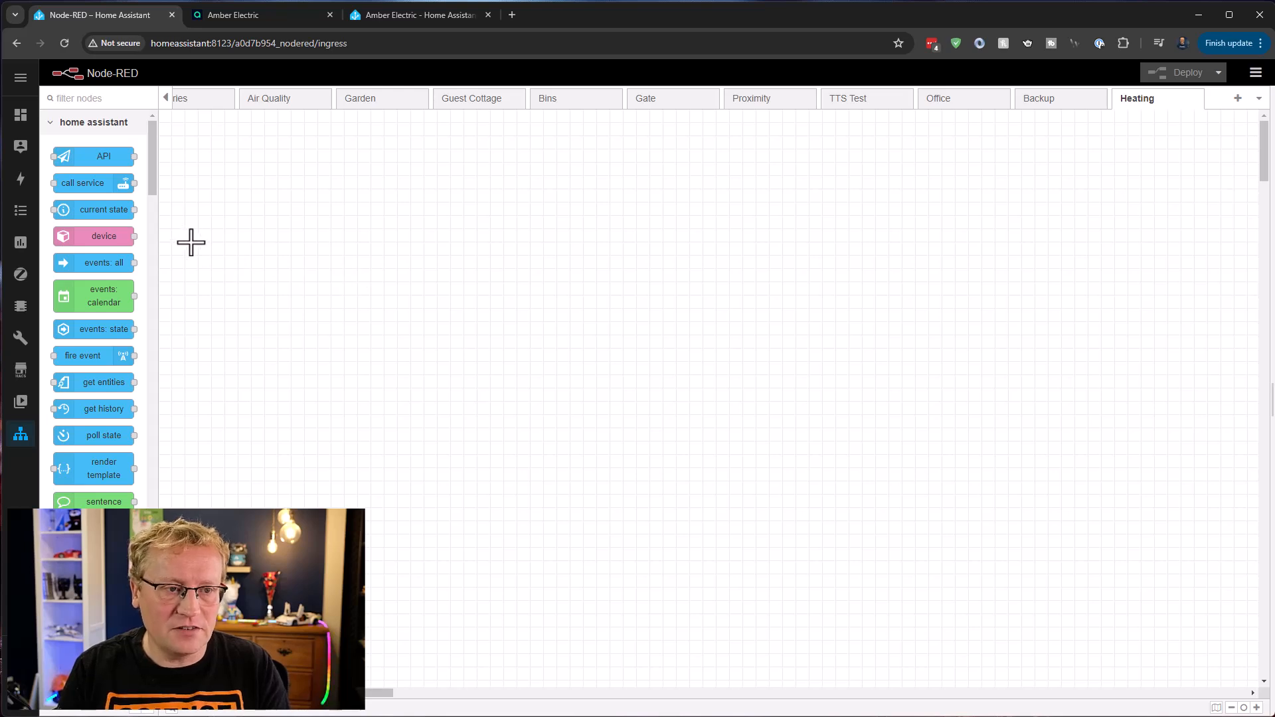
mouse_move(85, 209)
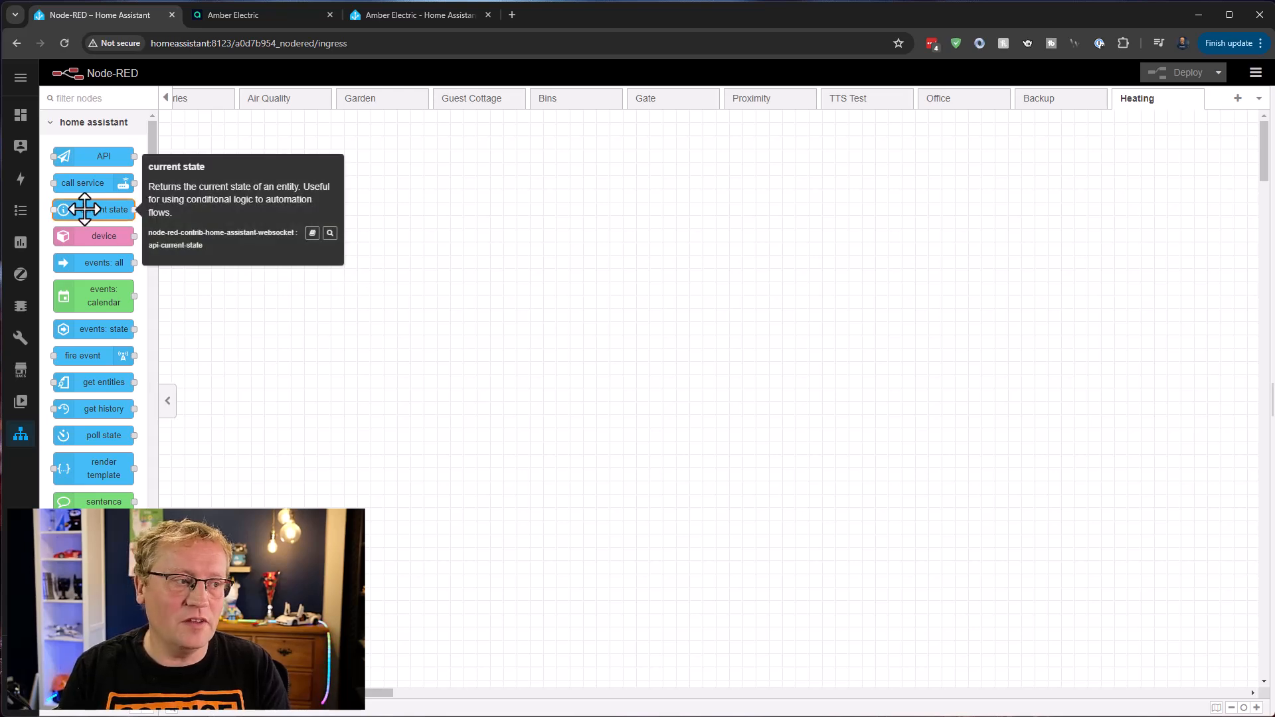
drag(85, 208, 443, 254)
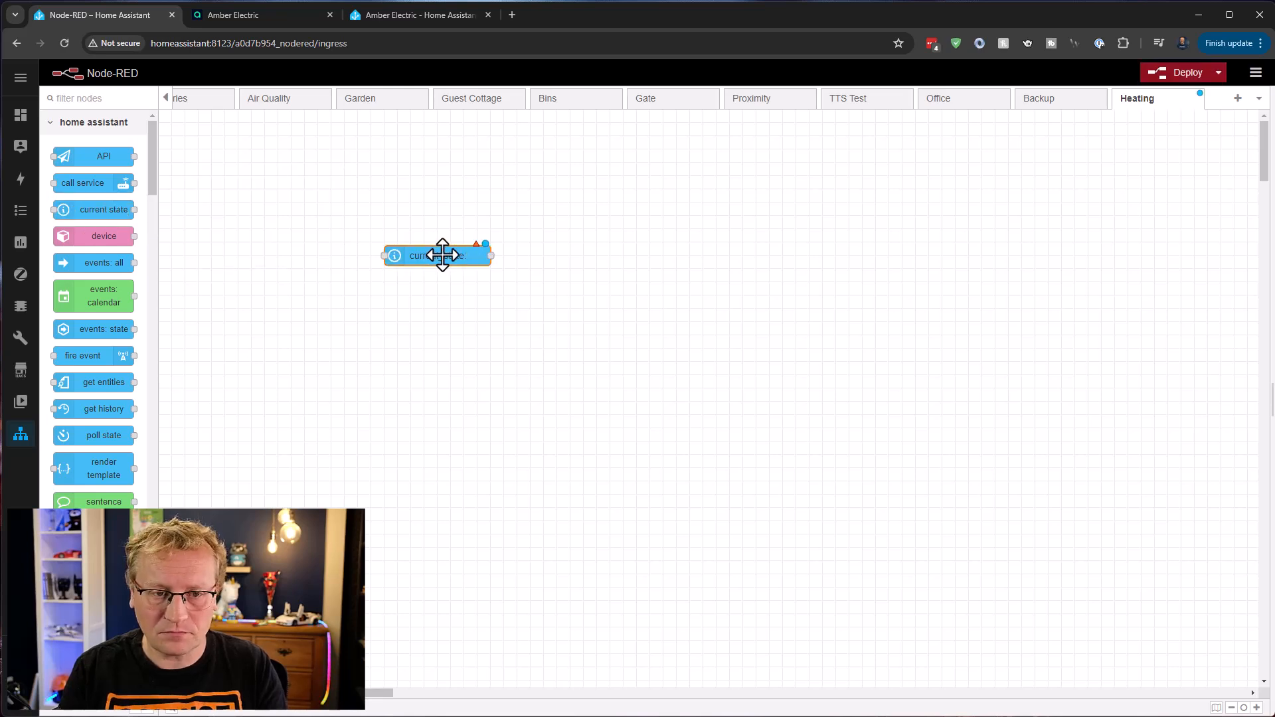
key(Return)
click(1059, 192)
text(Get)
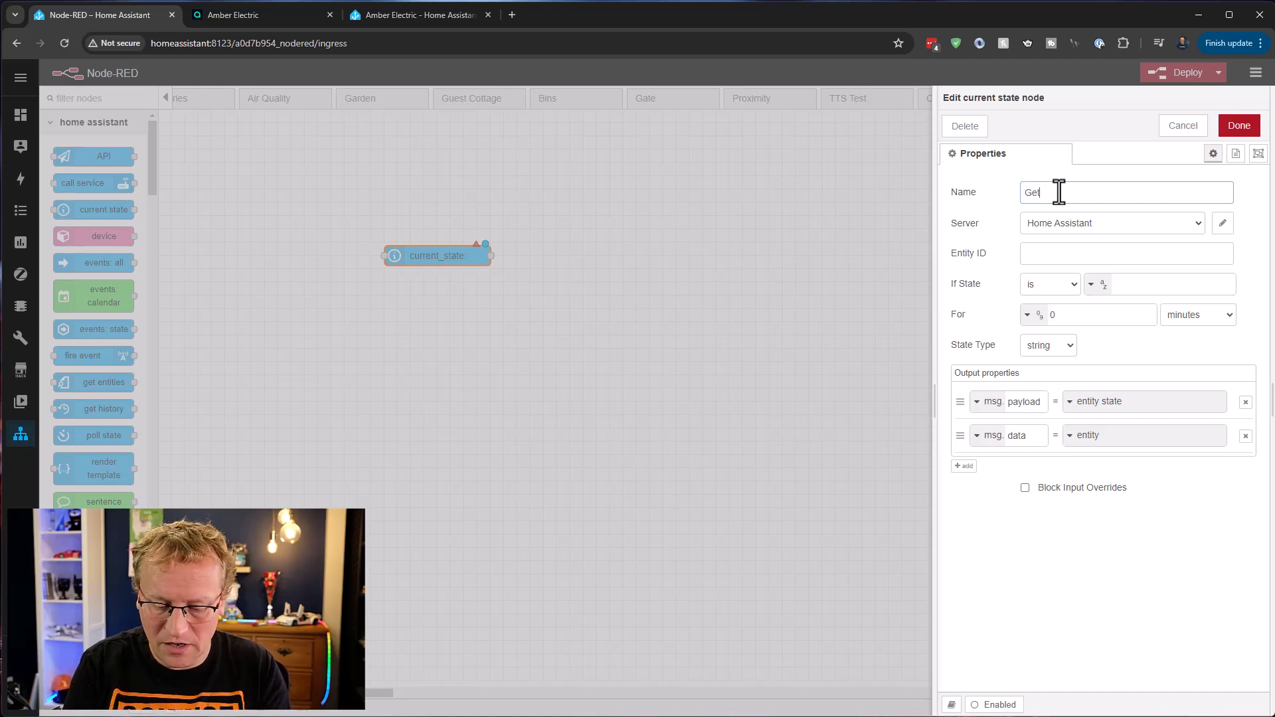
text( electricity price)
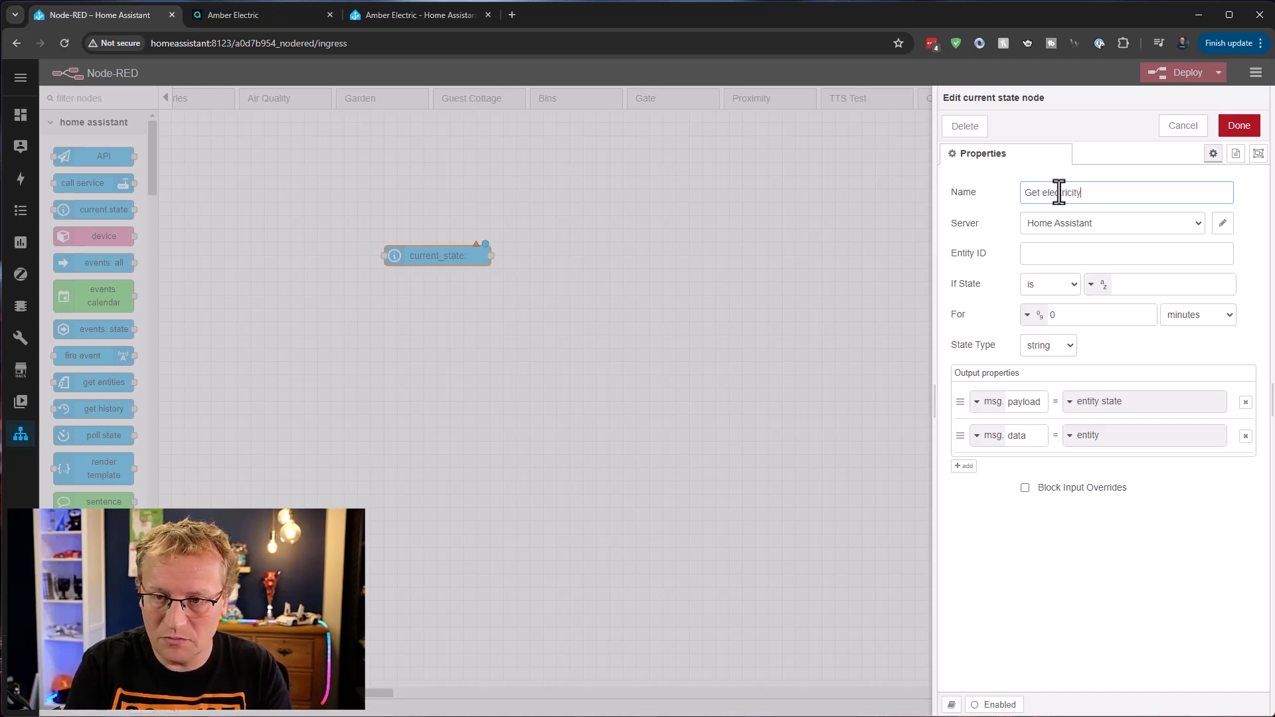
- Set the node's entity to sensor.merlewood_general_price with the condition state > .40, and apply the node's settings
click(1060, 255)
text(merlewood_g)
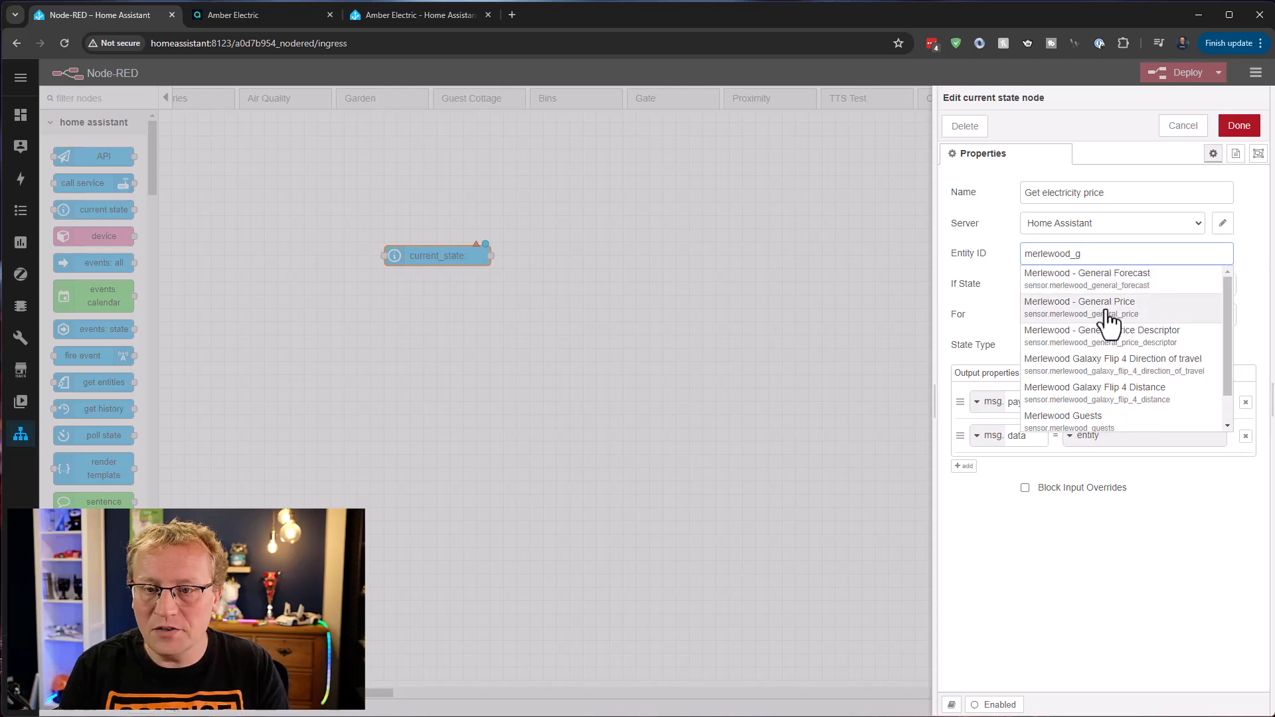
click(1107, 320)
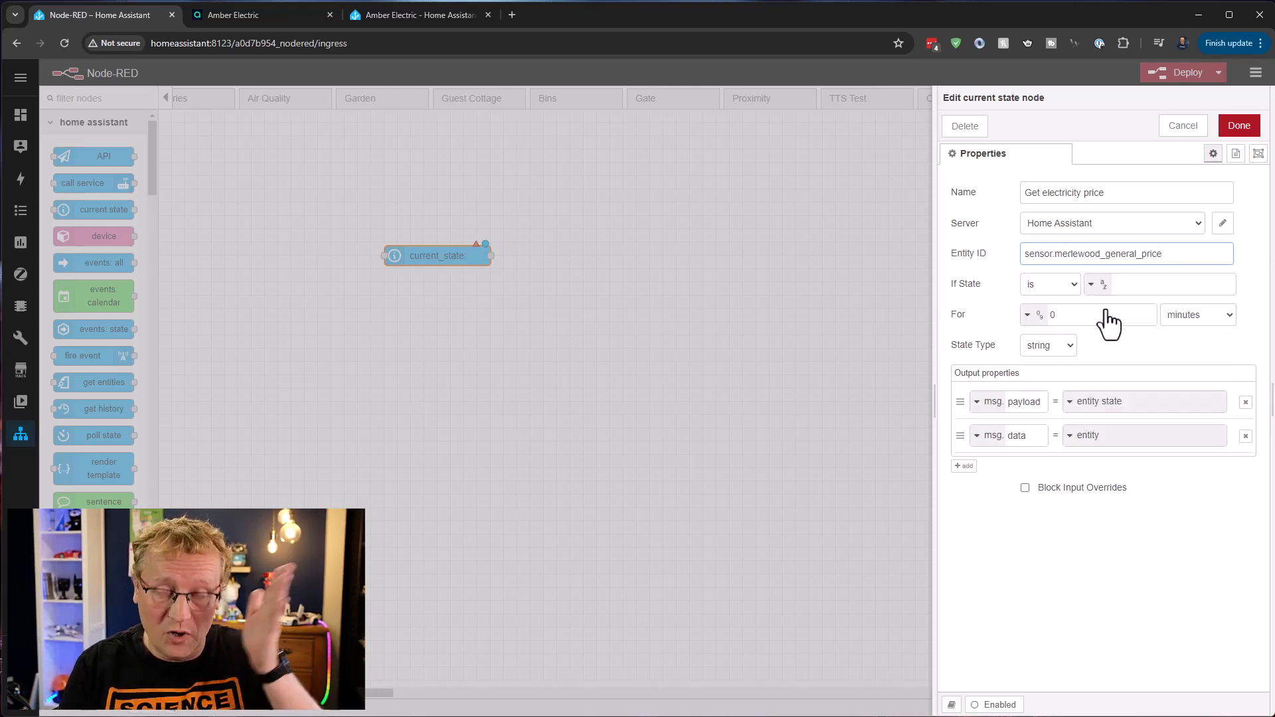
click(1072, 286)
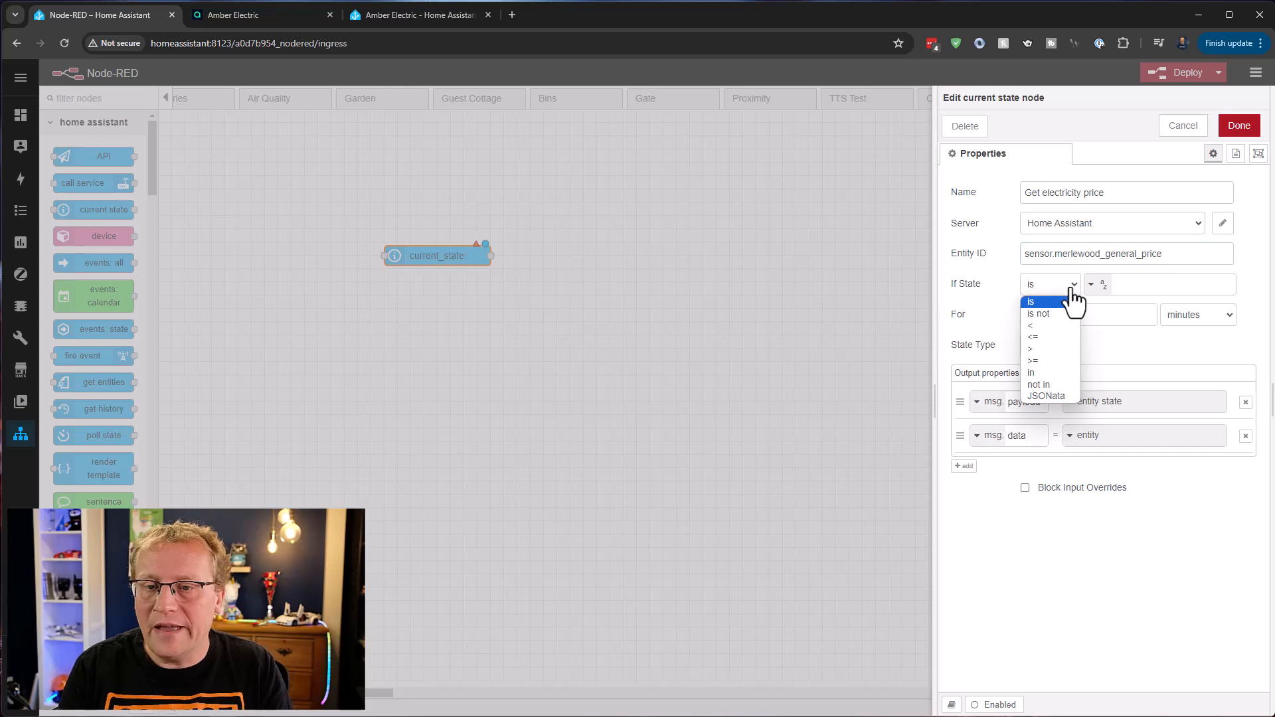
click(1033, 348)
click(1150, 284)
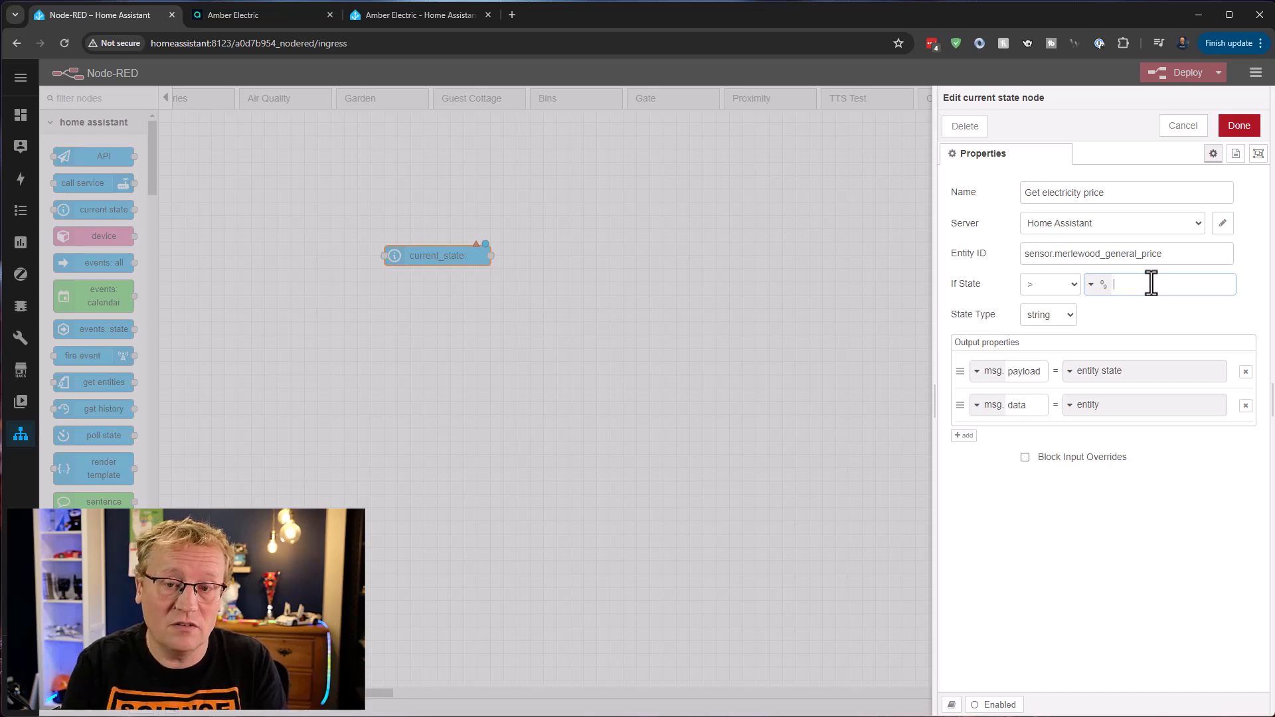
text(.40)
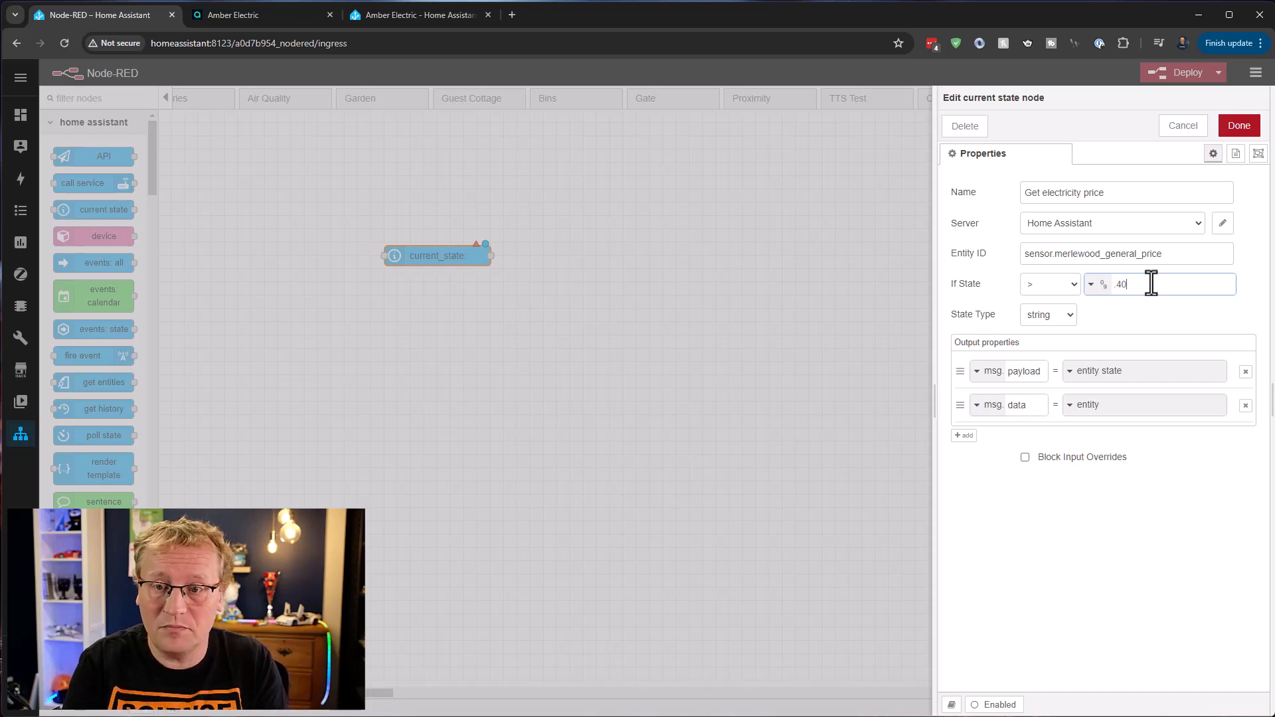
click(1238, 126)
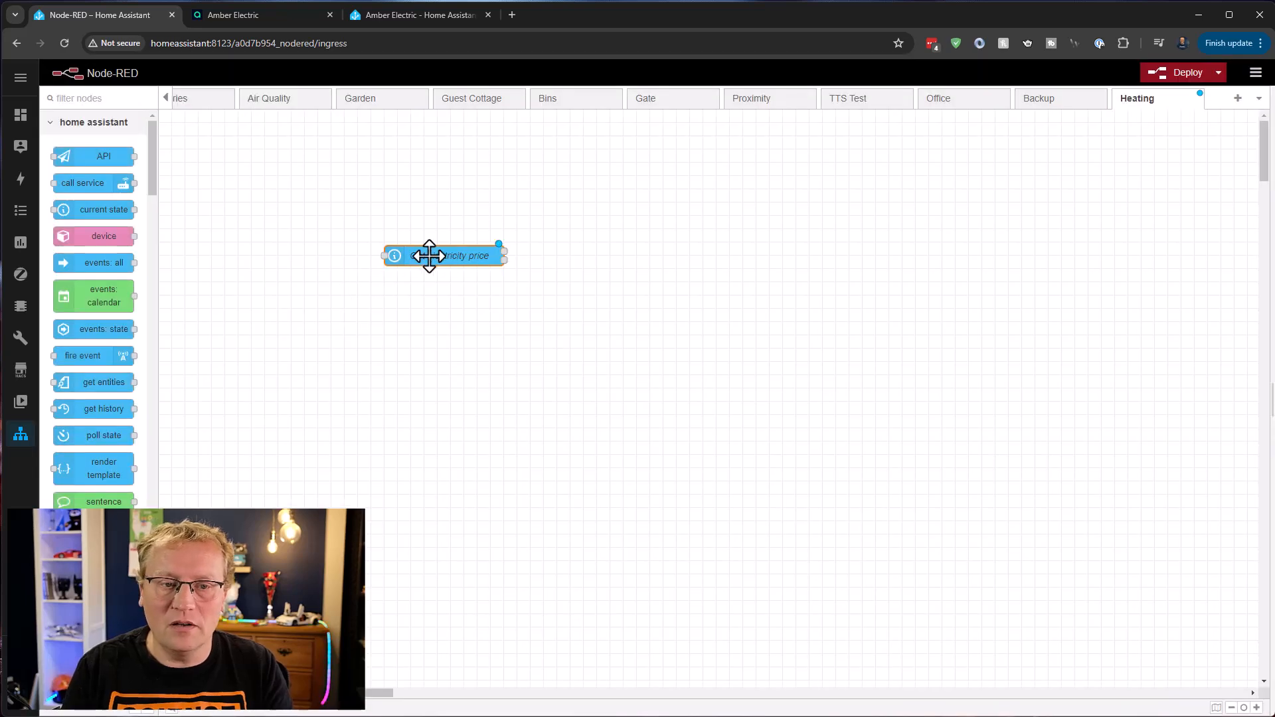
- Add a call service node up and to the right of the "Get electricity price" node and name it "Turn off media room heater"
drag(436, 255, 435, 268)
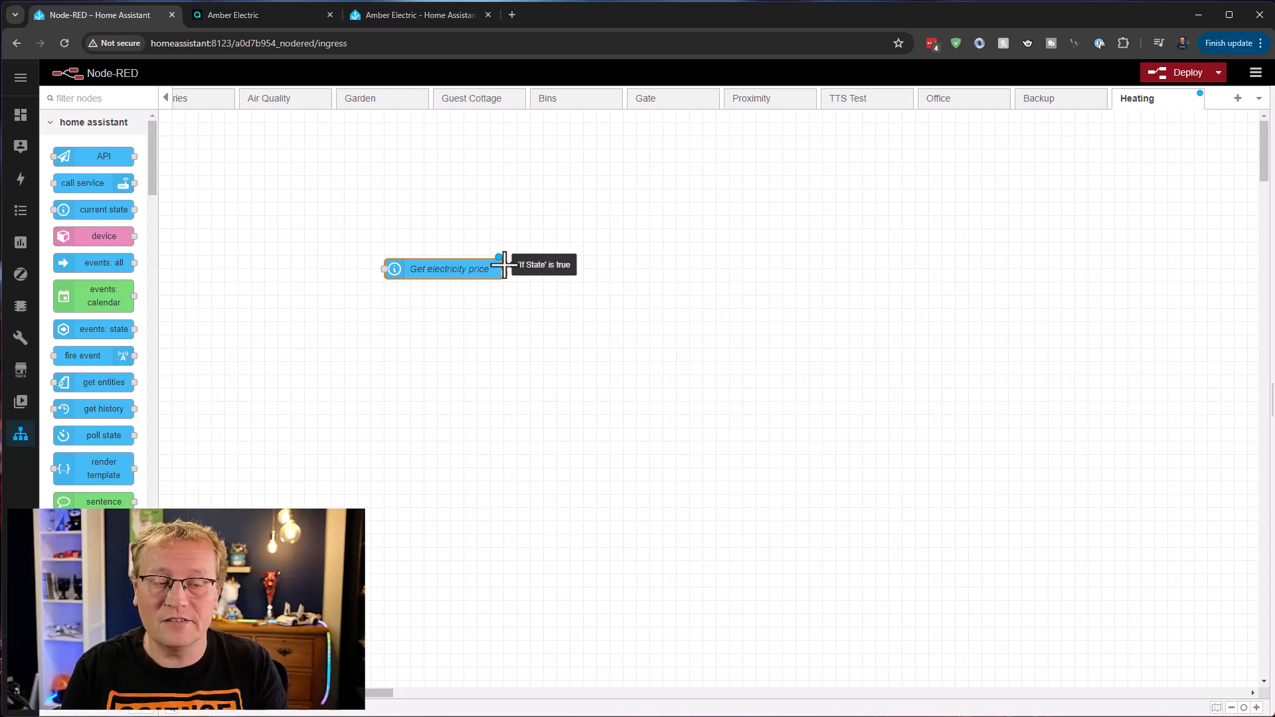
drag(73, 189, 584, 219)
double_click(584, 218)
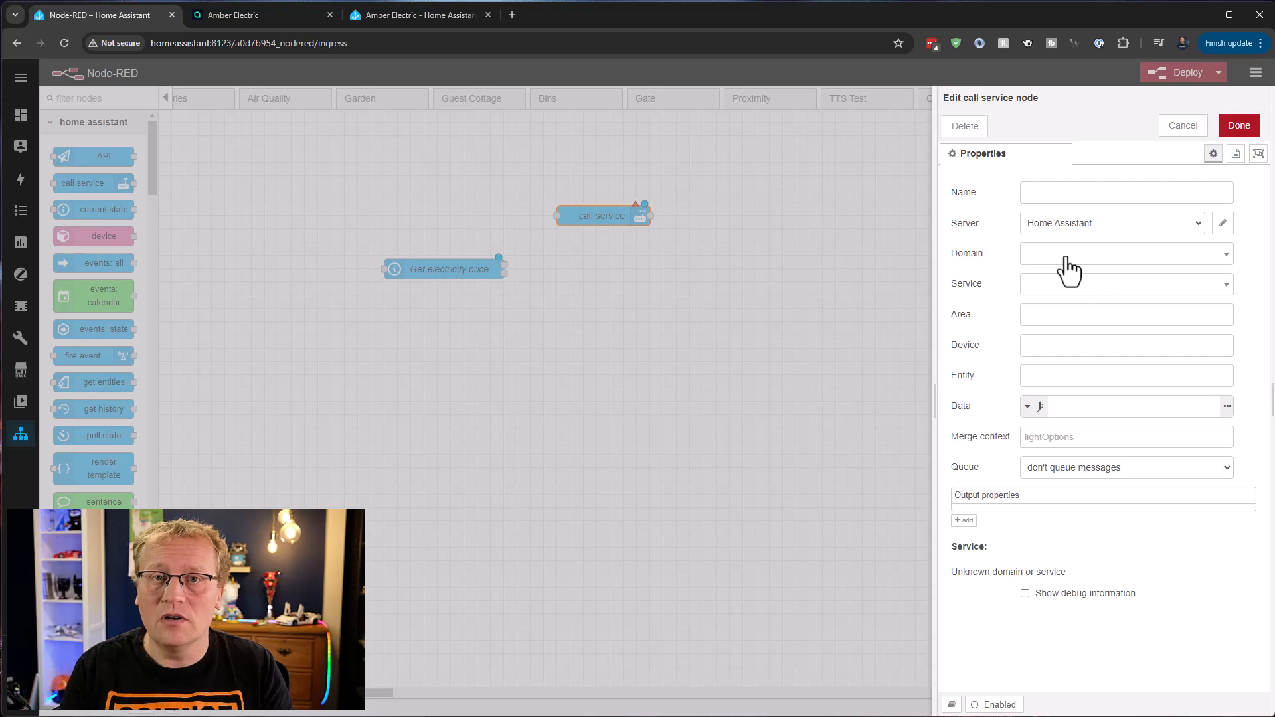
click(1050, 195)
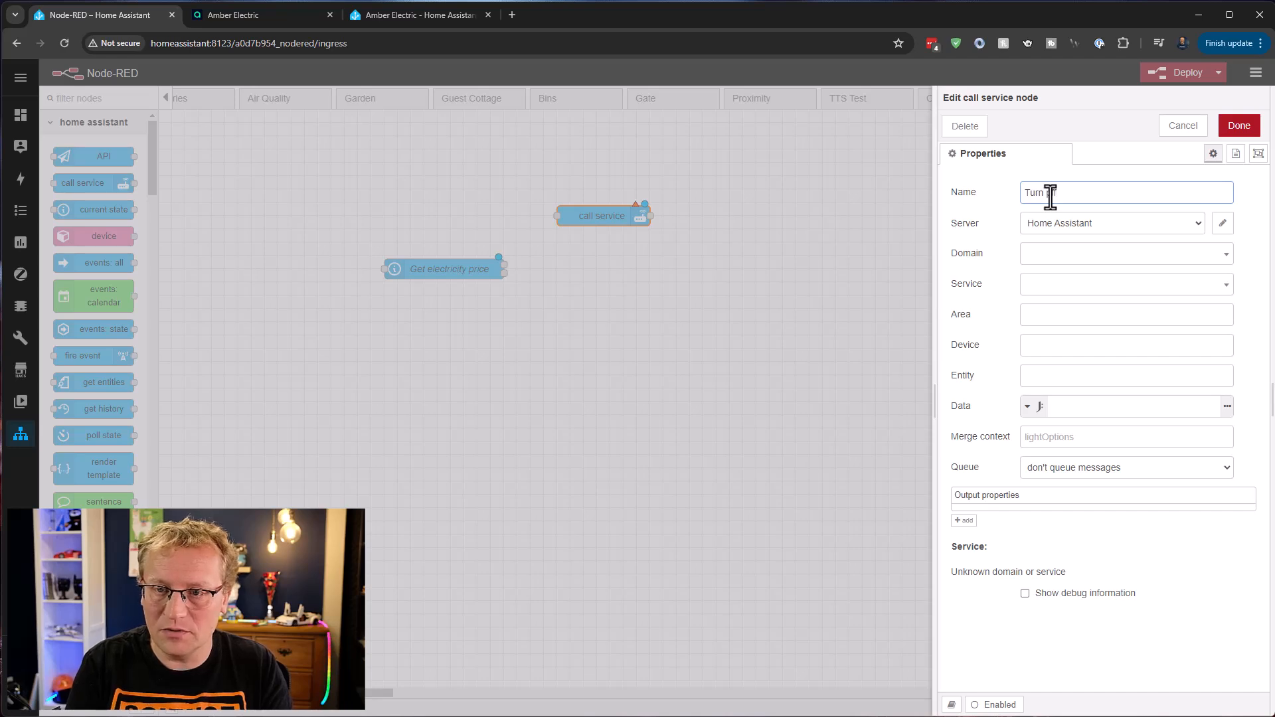
text(Turn off e)
key(BackSpace)
text(media room heater)
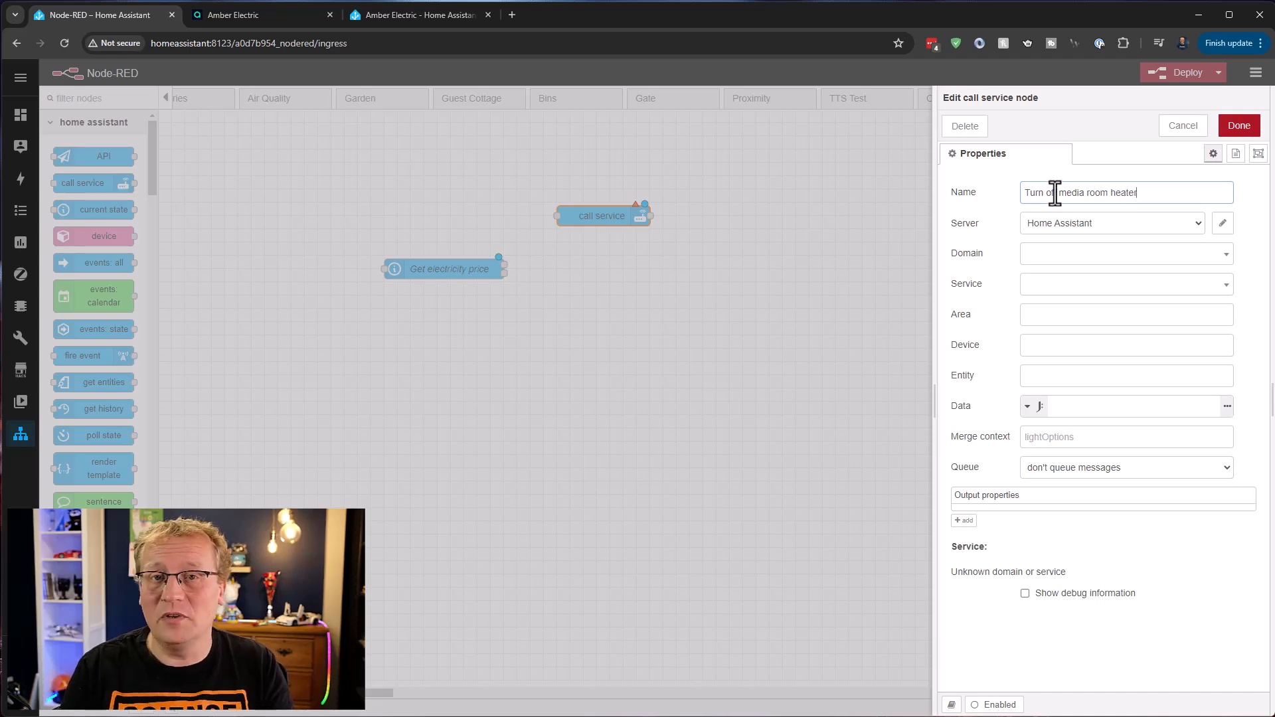
- Configure the node to call climate turn_off on the Media Room device, and wire the price node's true output to it
click(1131, 260)
text(cli)
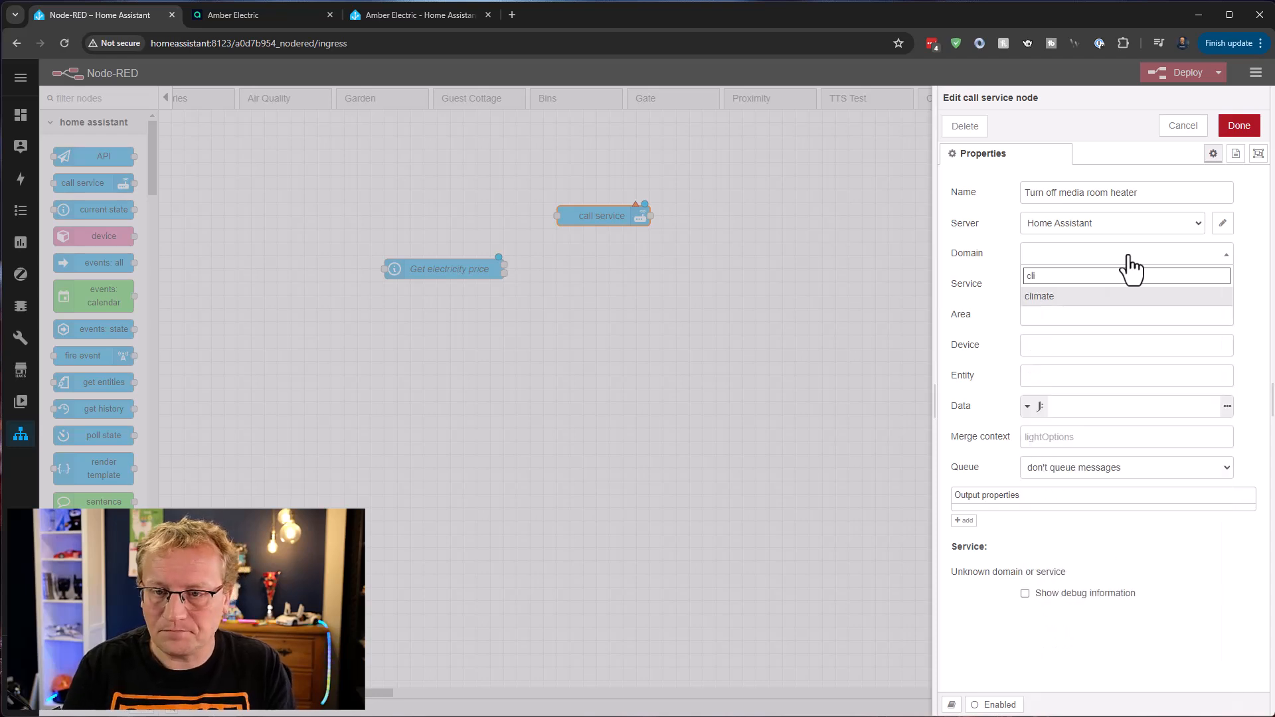
click(1049, 299)
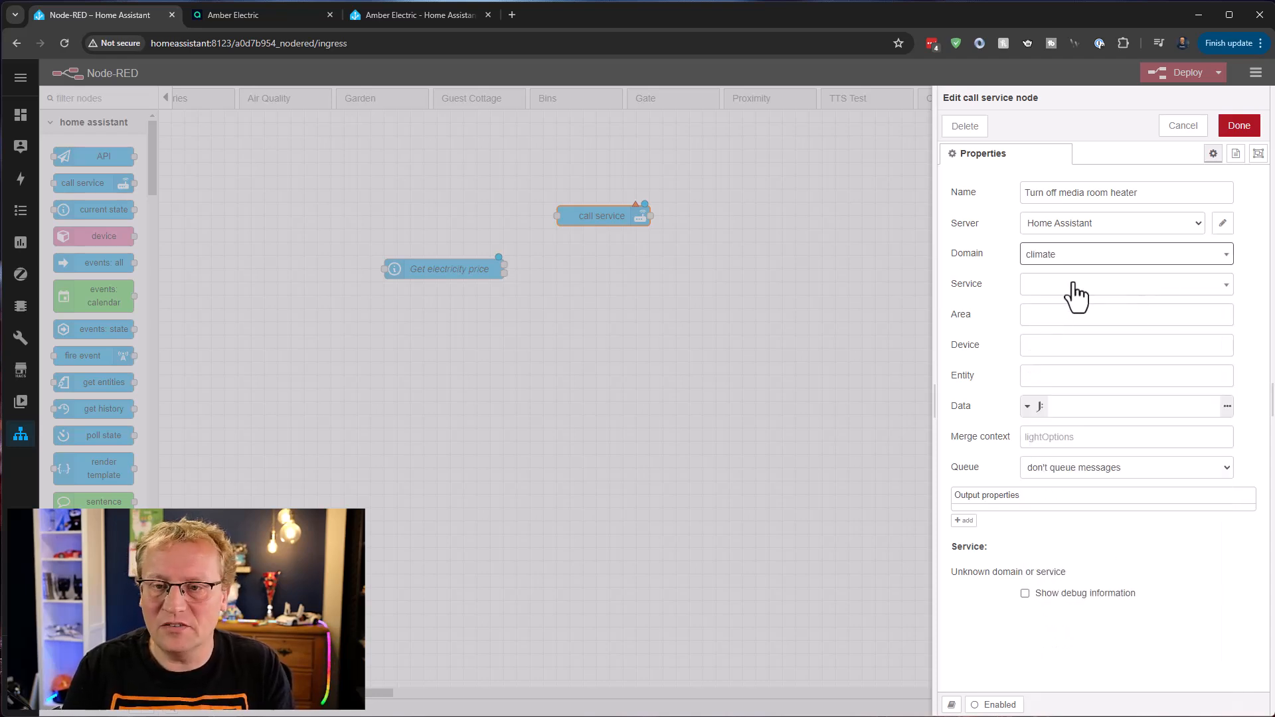
click(1107, 286)
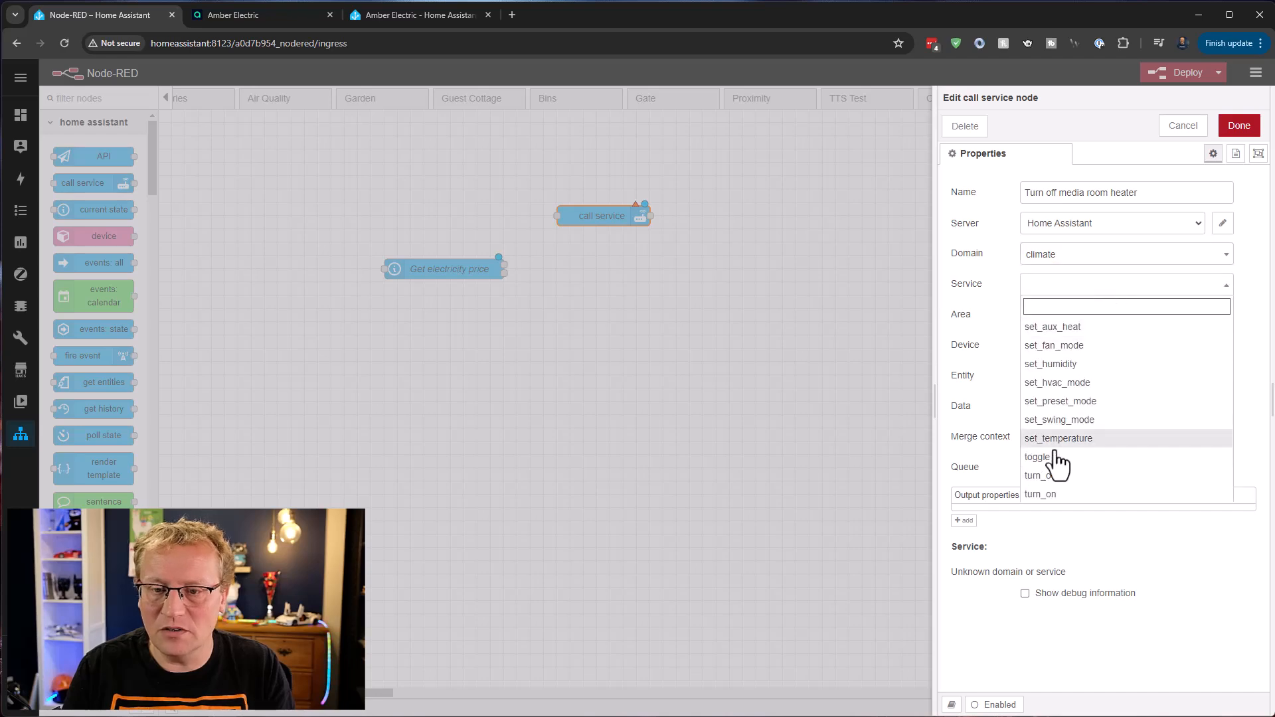
click(1051, 478)
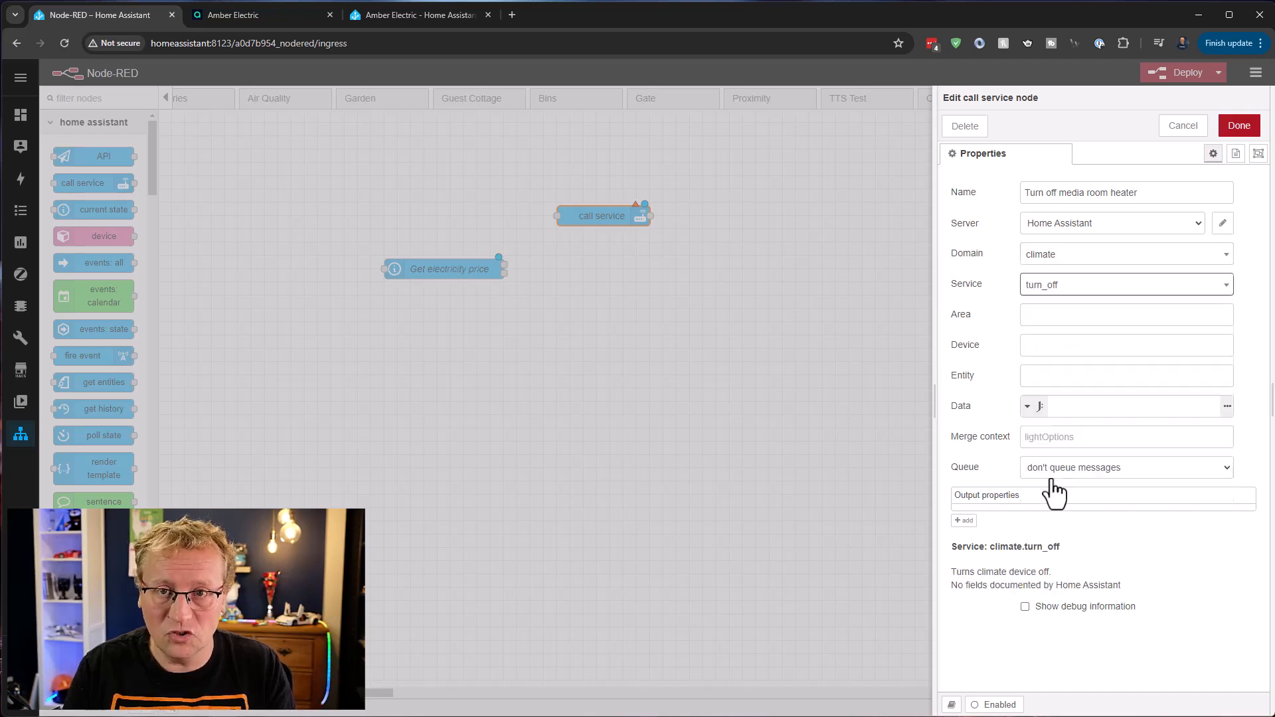
click(1043, 346)
text(media)
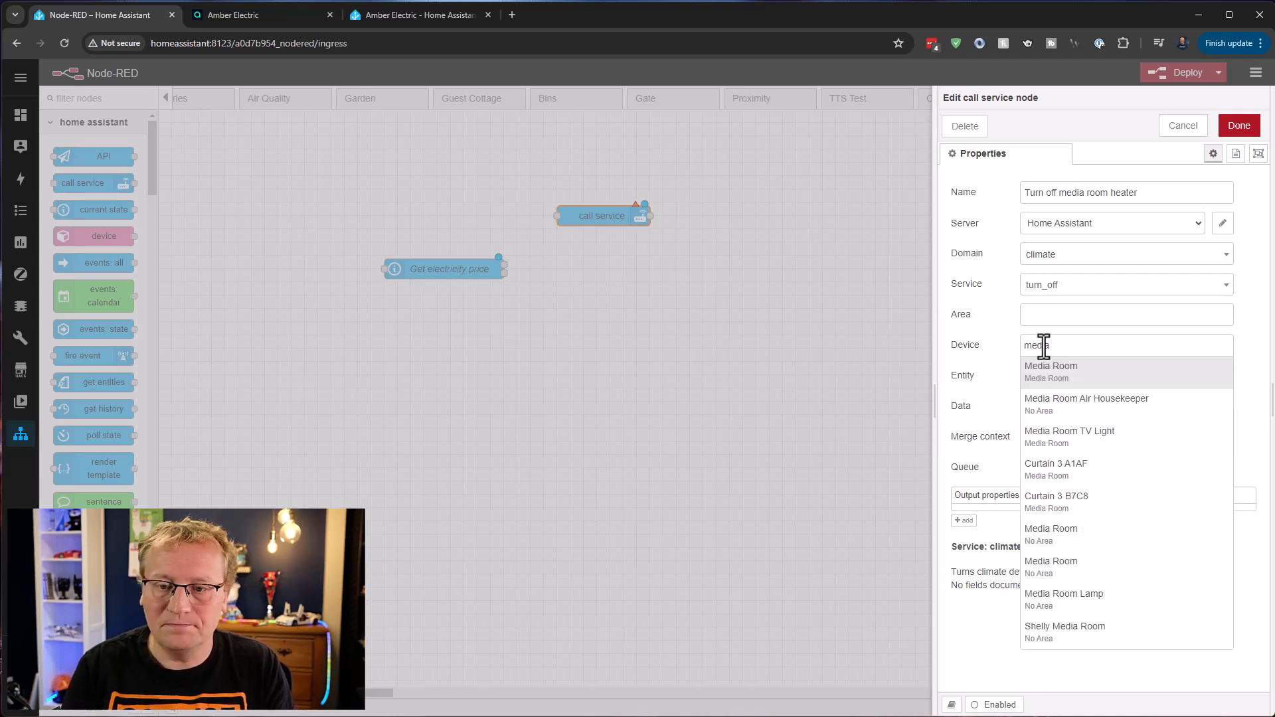
click(1051, 375)
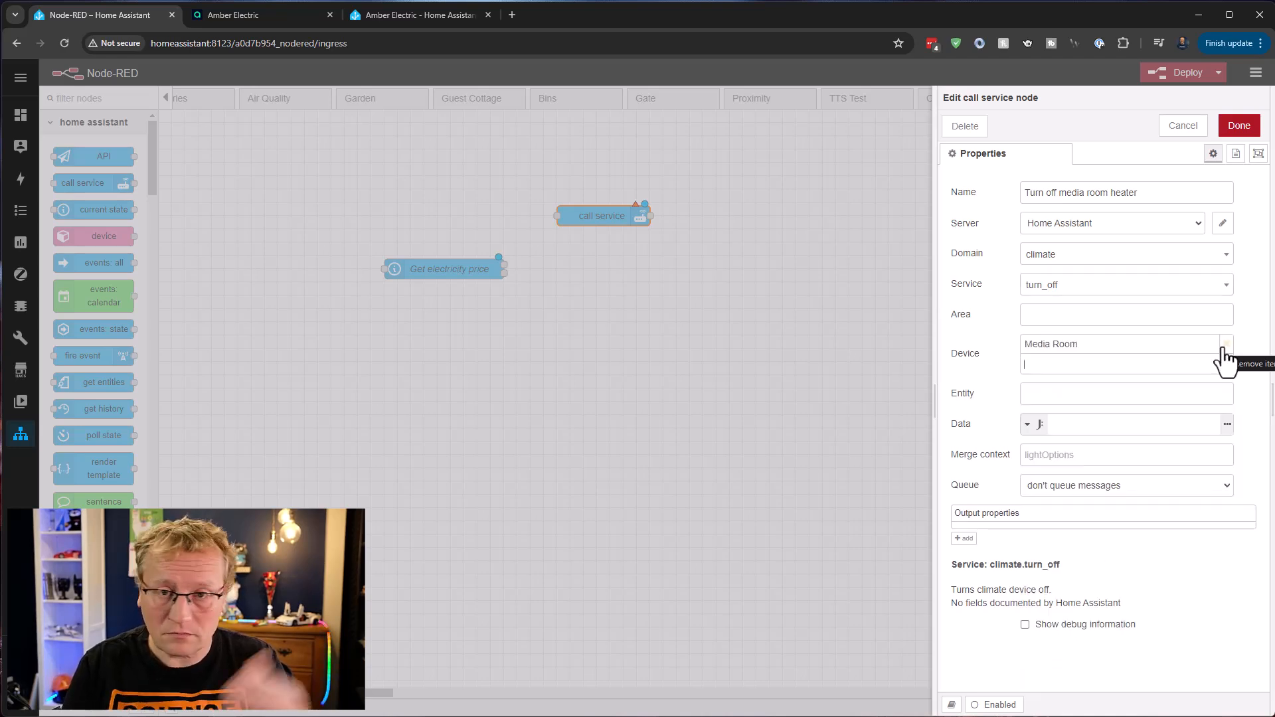
click(1243, 130)
drag(504, 265, 557, 216)
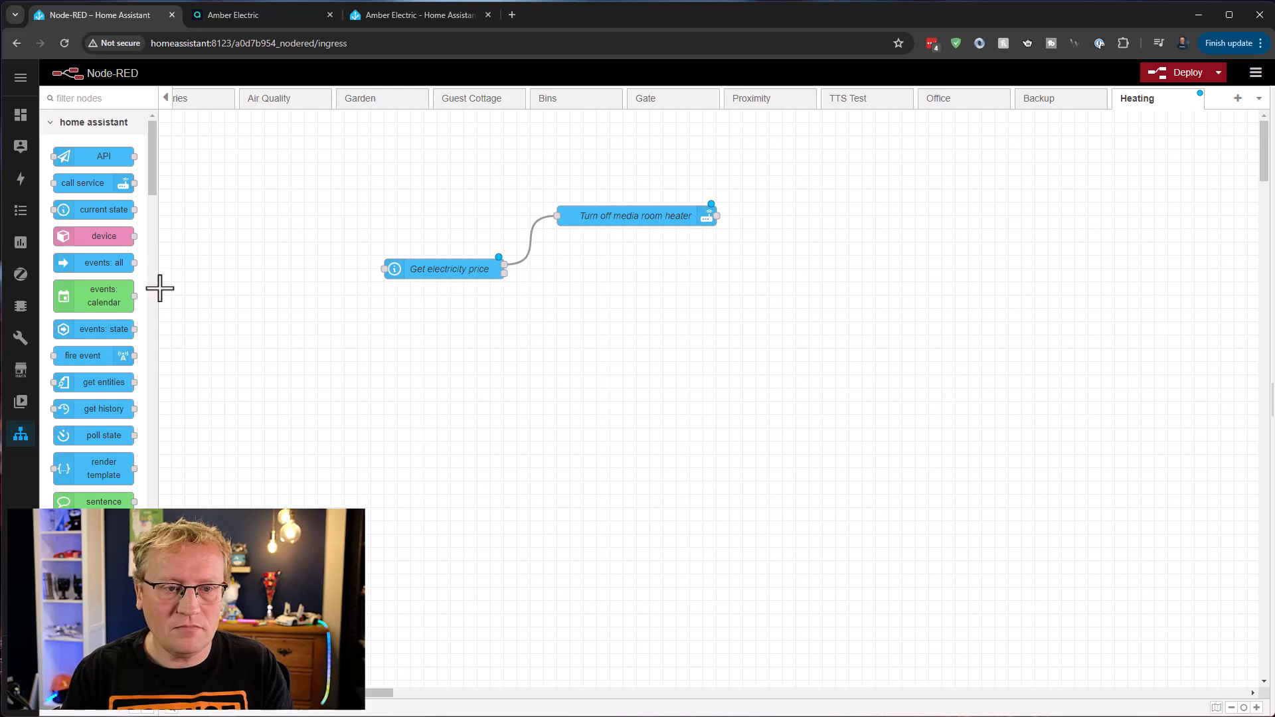
- Add a second current state node below the turn-off node and name it "Get electricity price"
drag(88, 209, 603, 296)
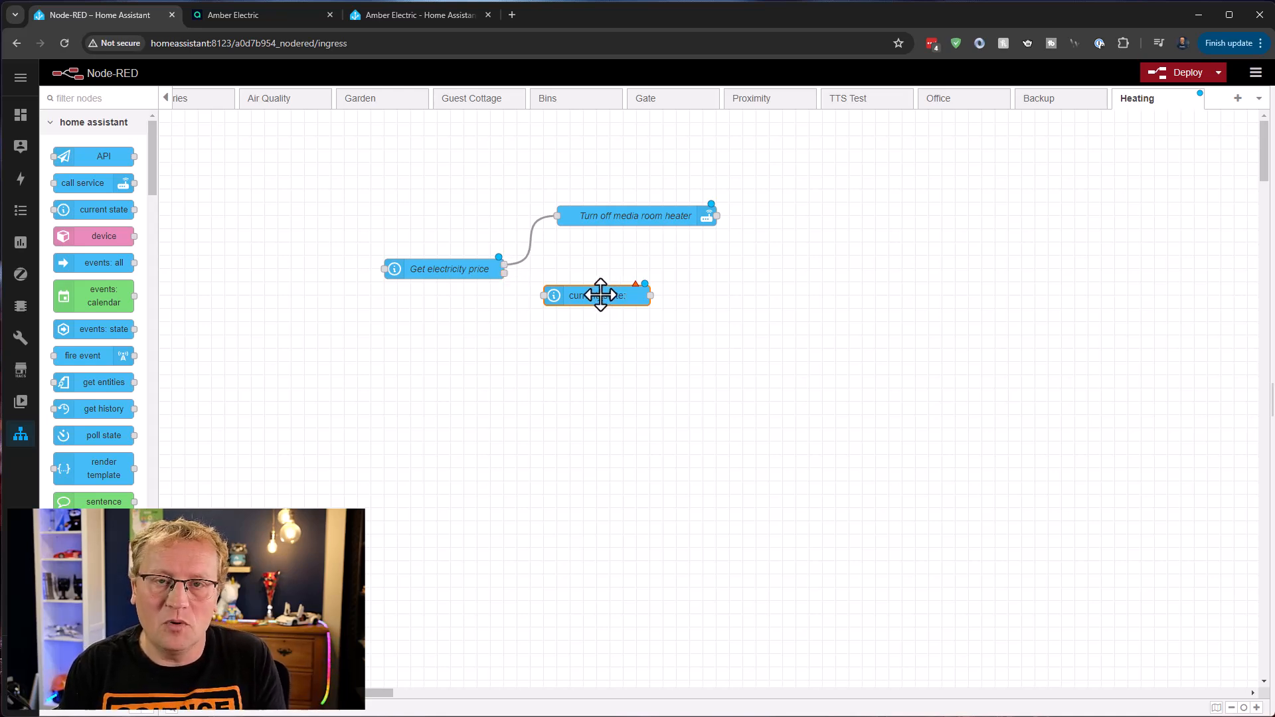
double_click(600, 294)
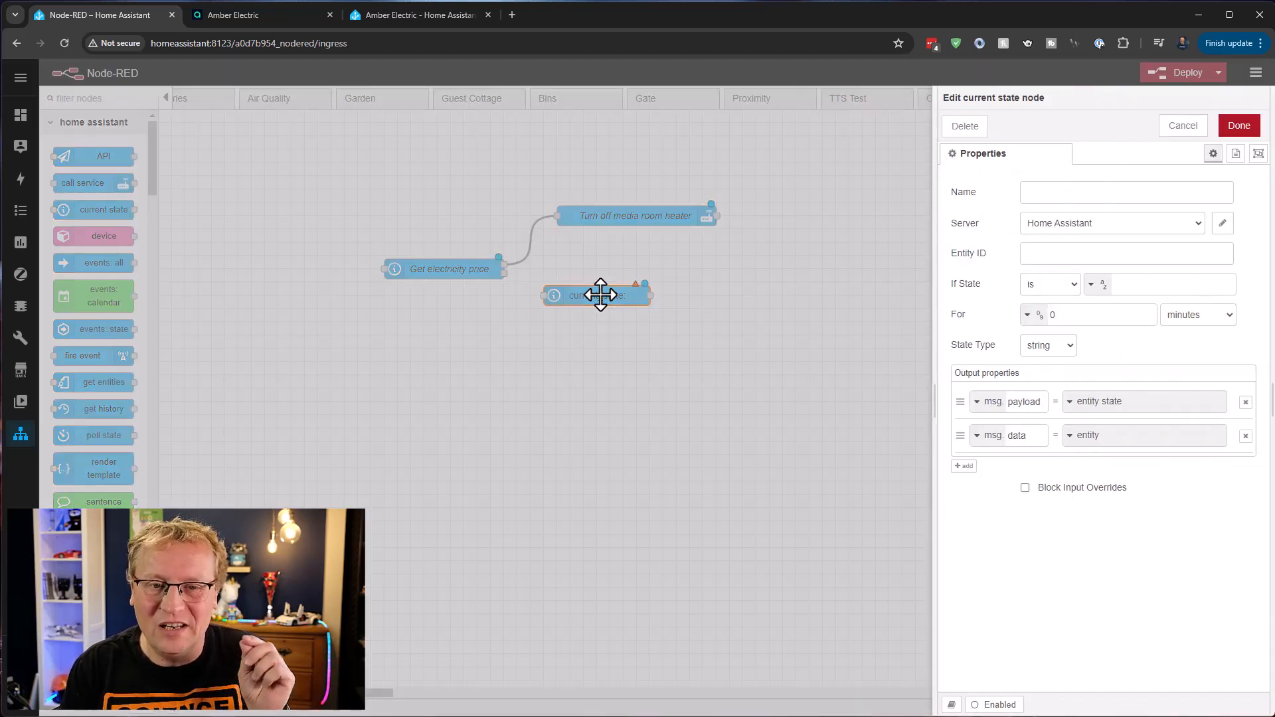
click(1084, 193)
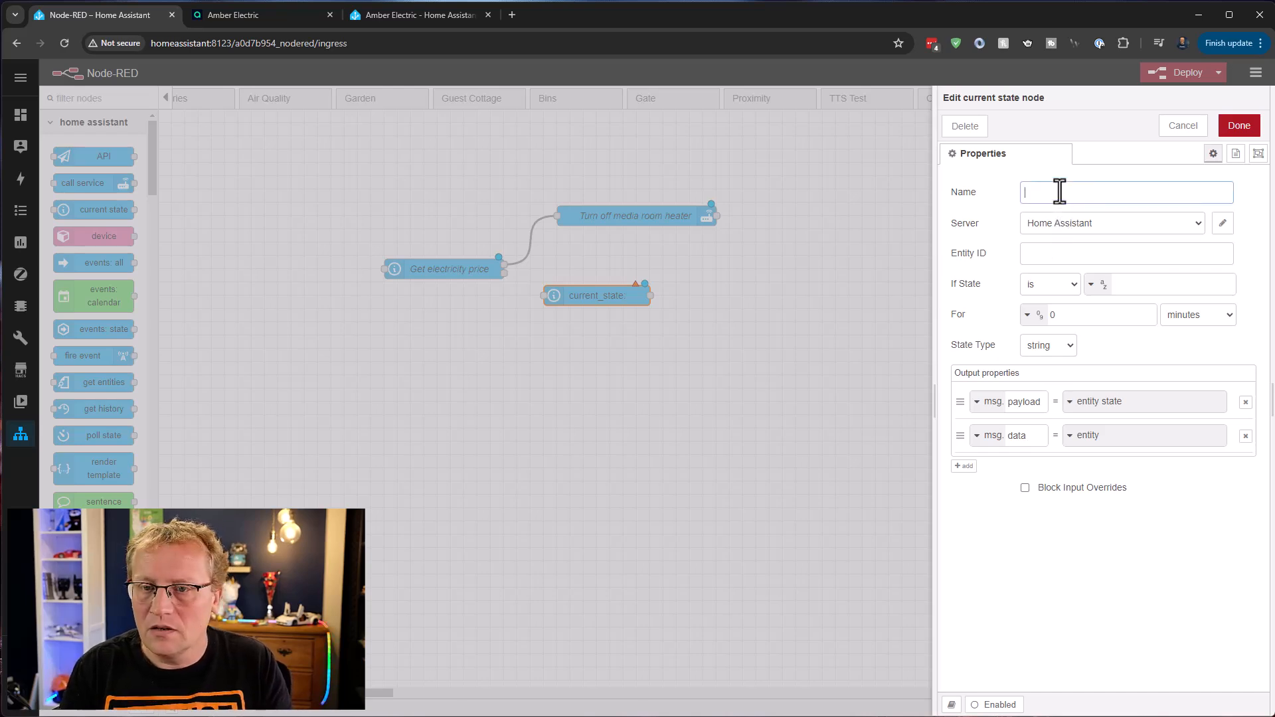
text(Get electric)
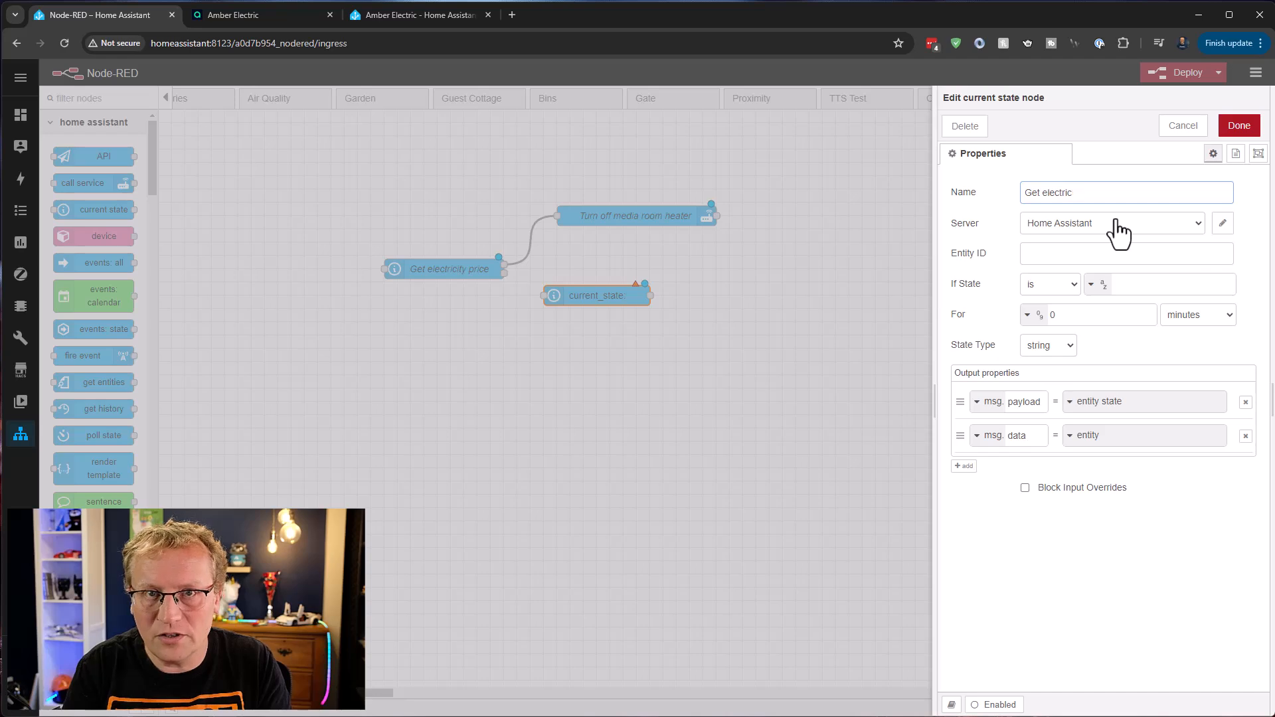
text(ity price)
- Set the second price node to sensor.merlewood_general_price with the condition state < 0.10, and wire the first price node's false output to it
click(1039, 257)
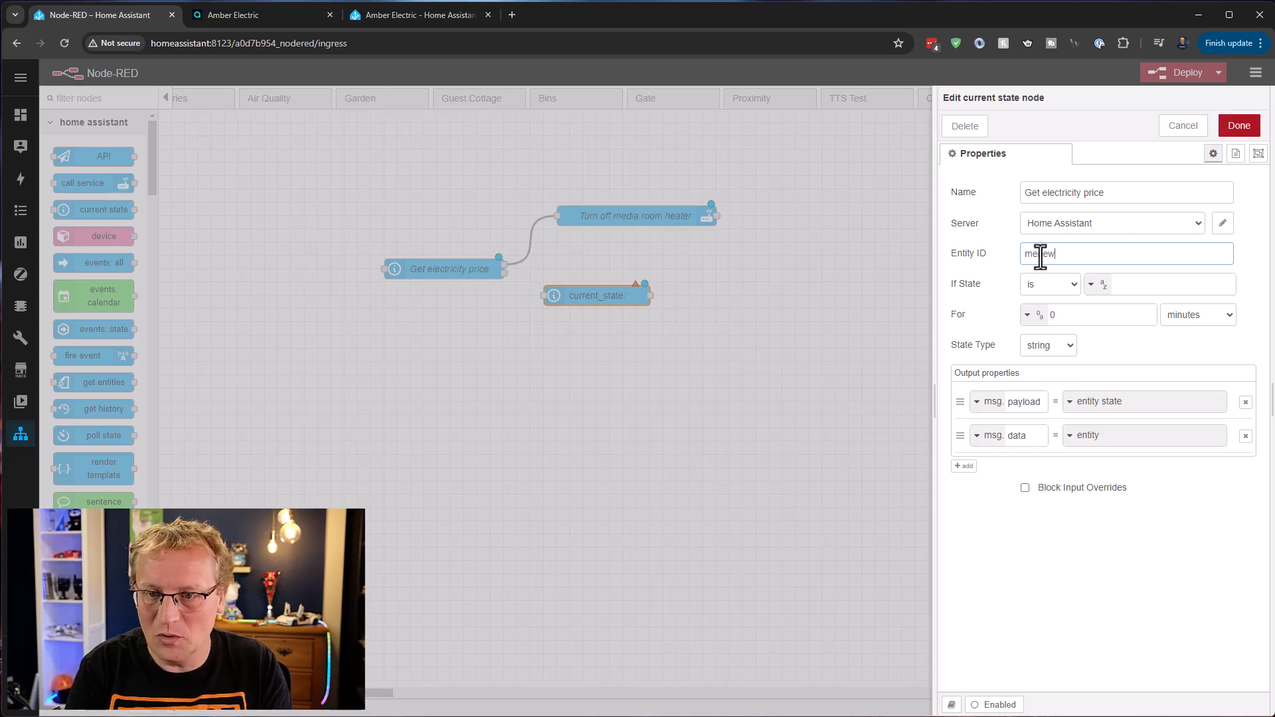
text(merlewood_ge)
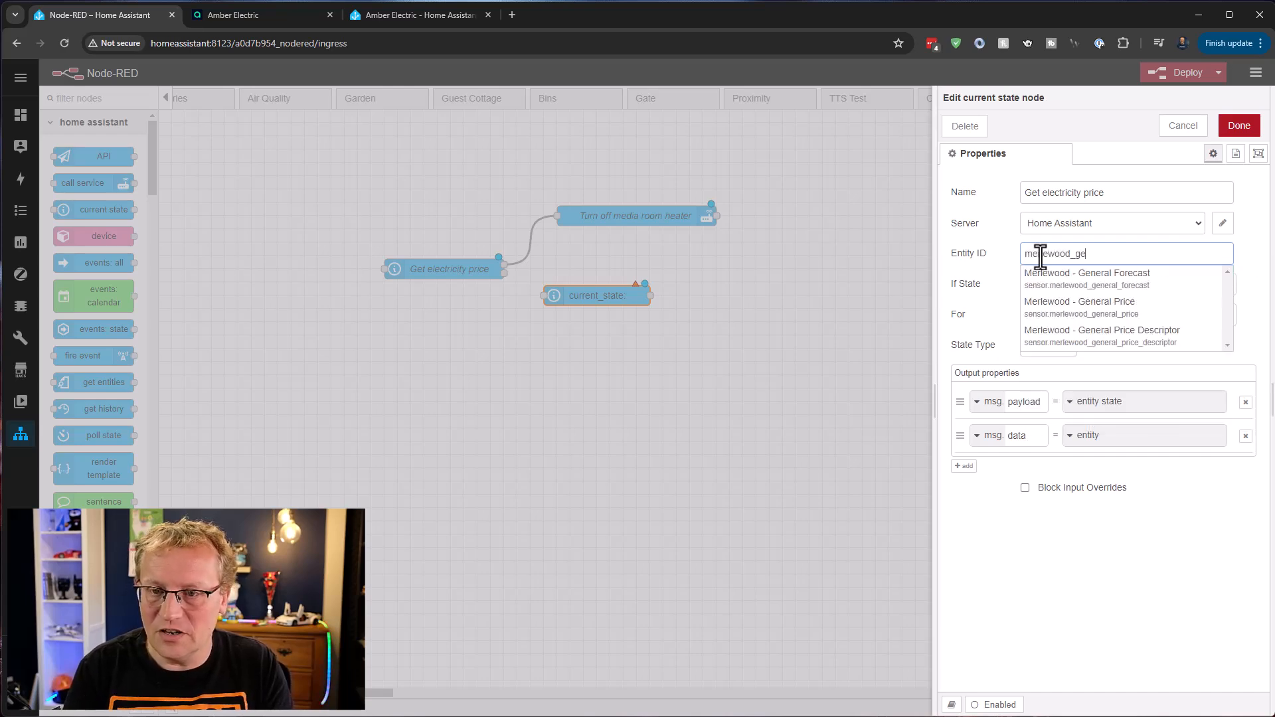
click(1108, 319)
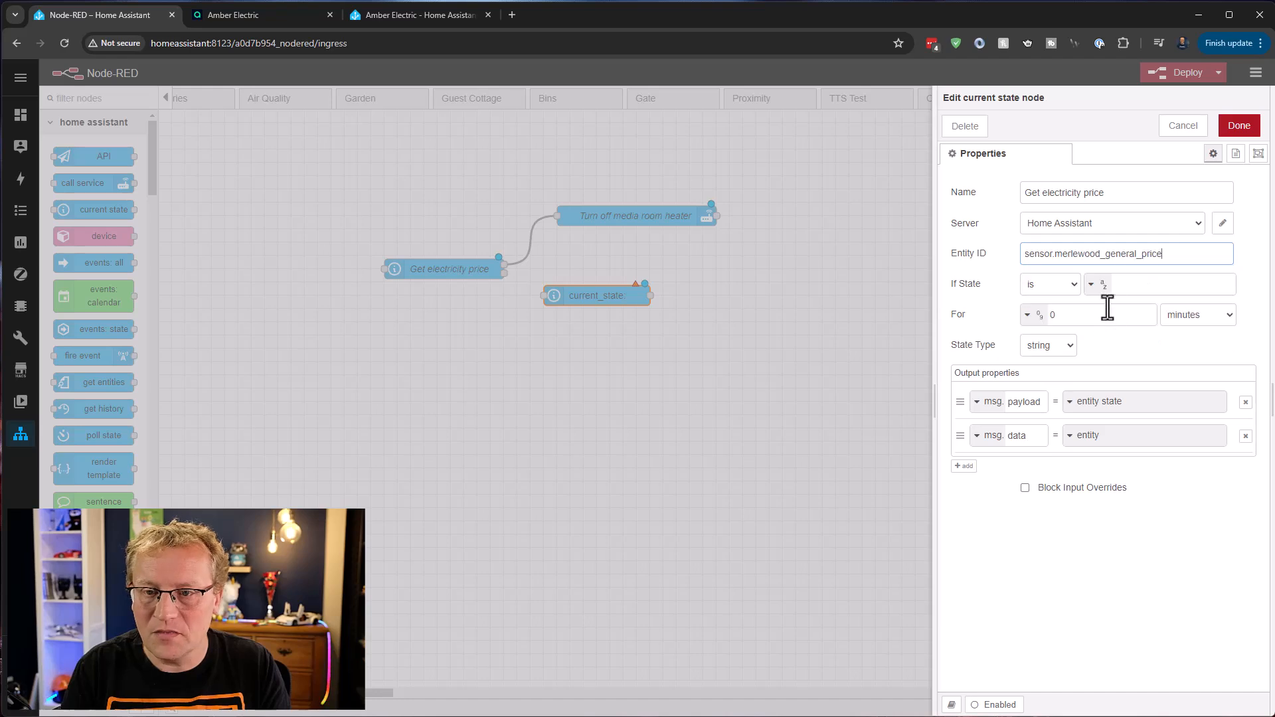
click(1070, 287)
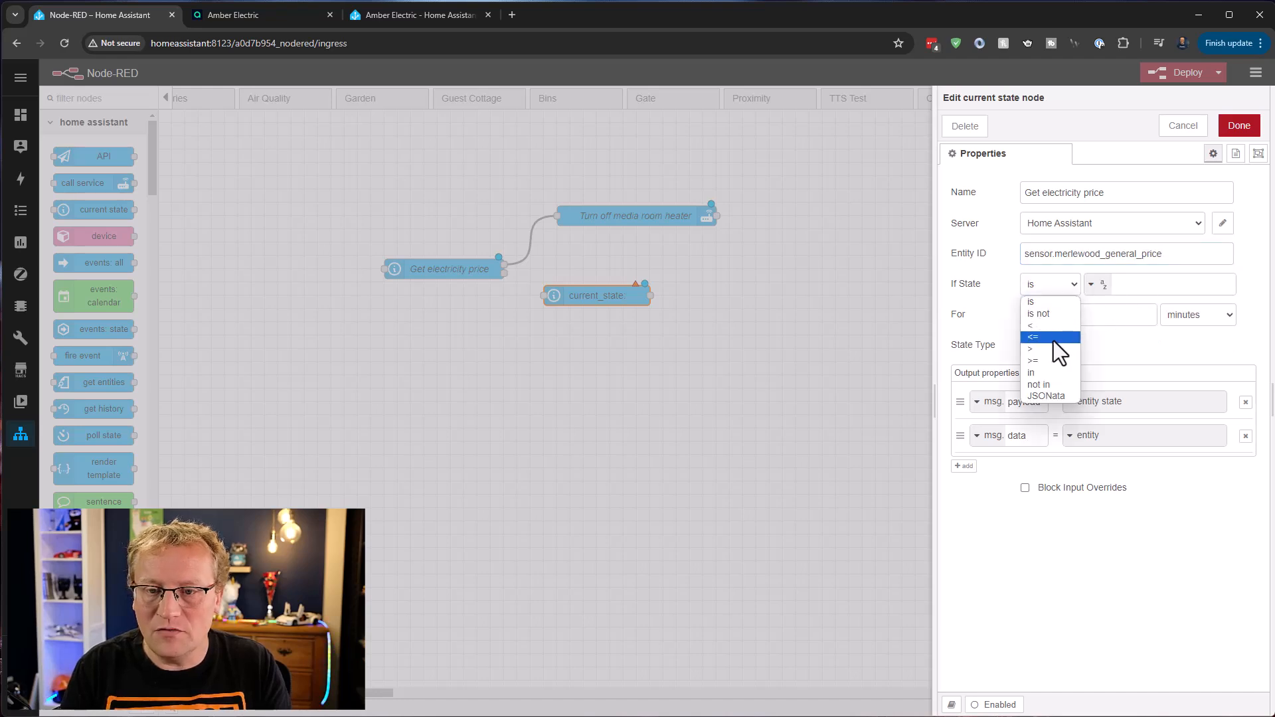
click(1039, 325)
click(1141, 287)
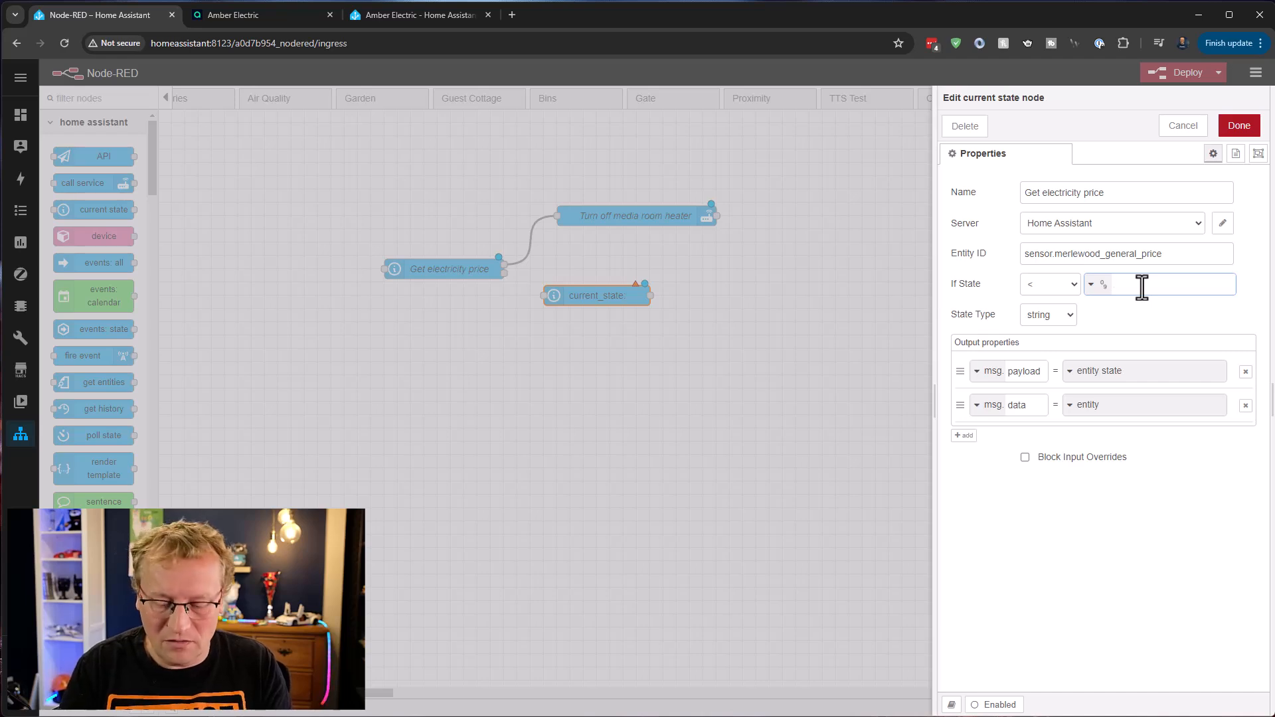
text(0.10)
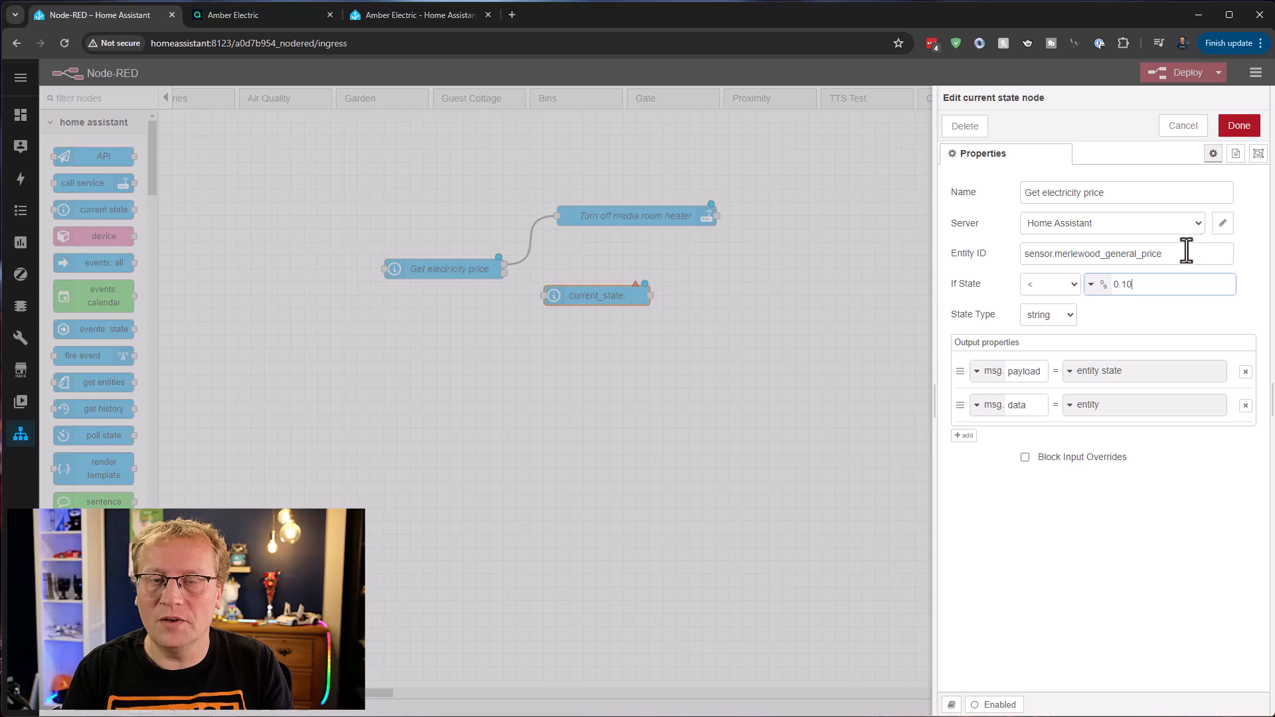
click(1239, 127)
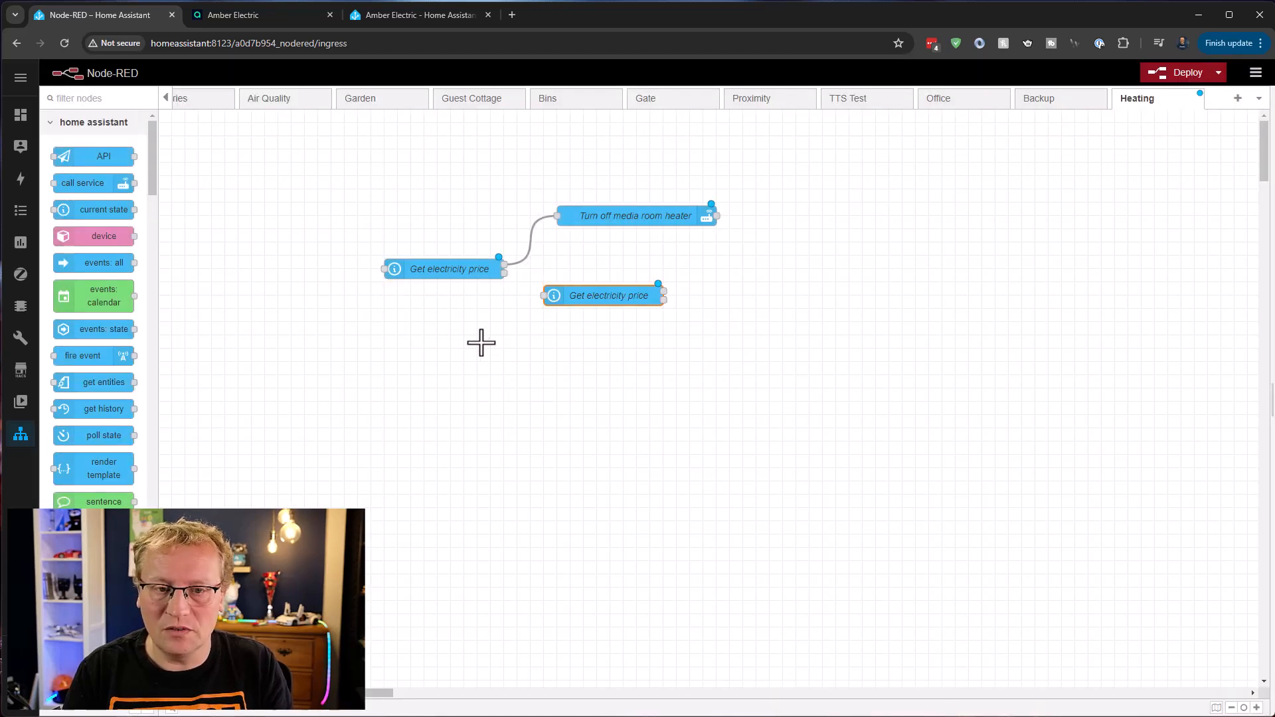
drag(505, 273, 548, 300)
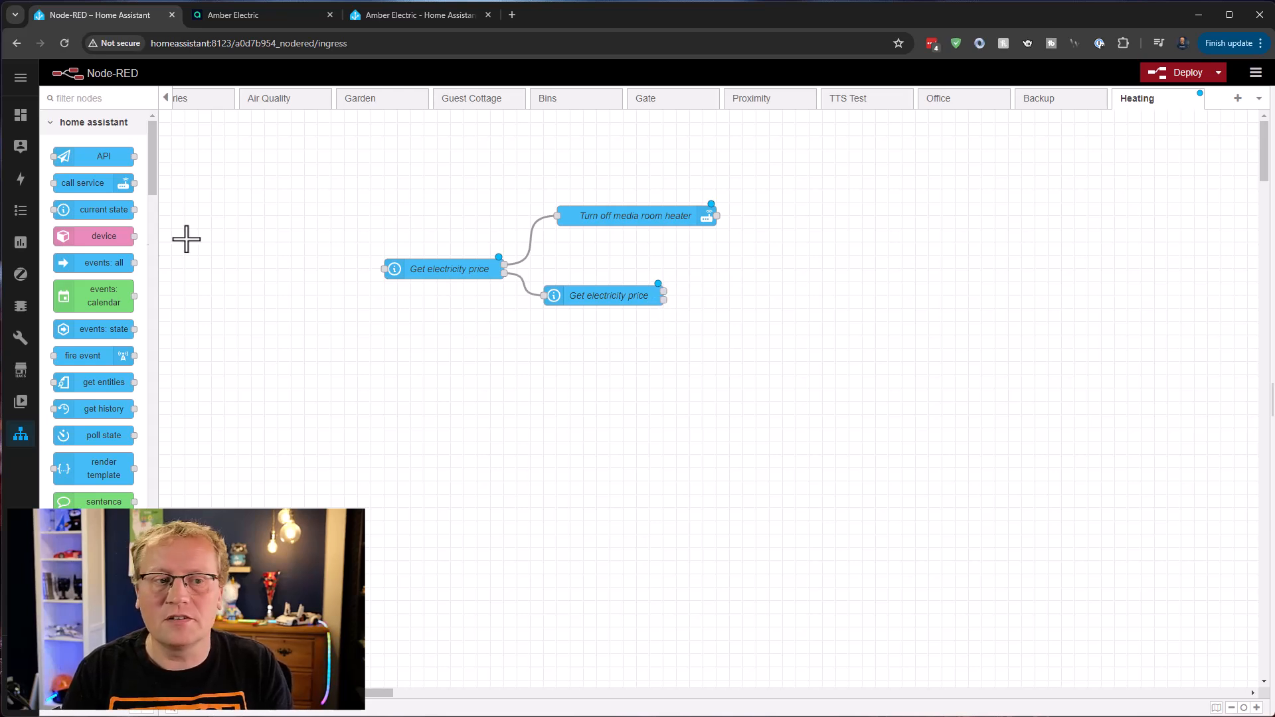
- Duplicate the "Turn off media room heater" node beside the second price node and wire that node's true output to the copy
drag(91, 185, 812, 281)
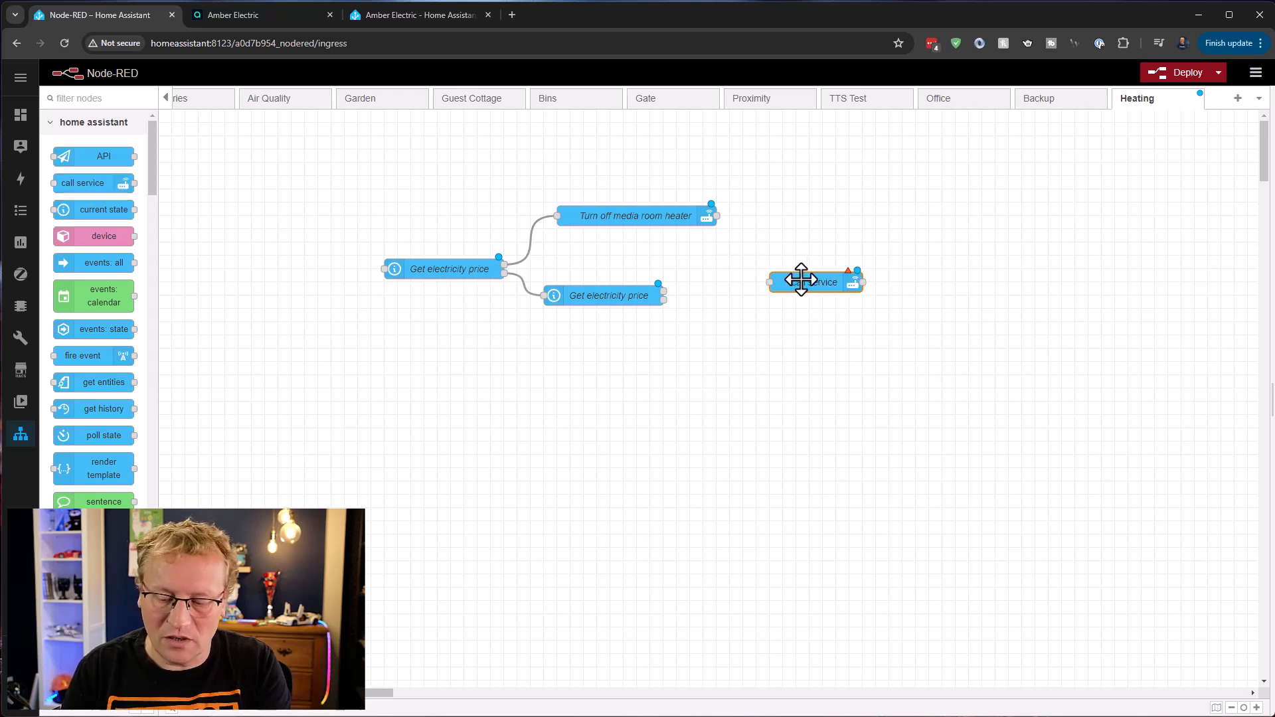
key(Delete)
click(633, 219)
key(ctrl+c)
key(ctrl+v)
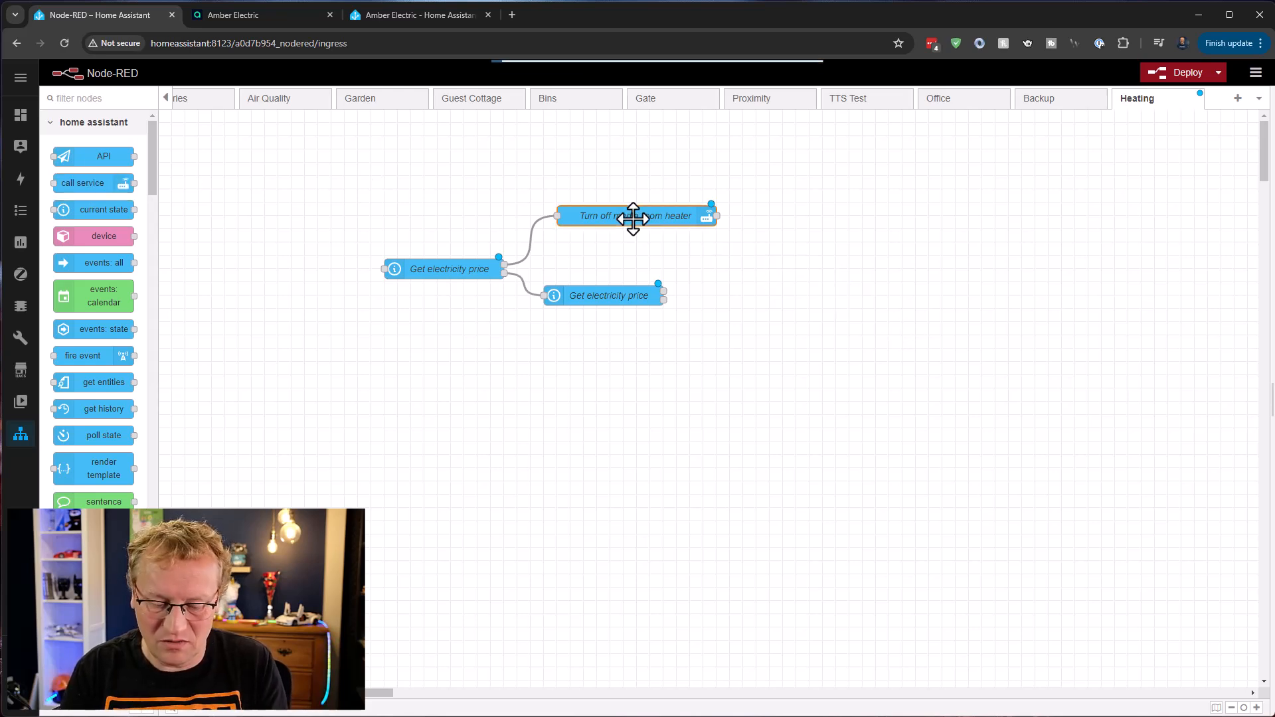
click(803, 294)
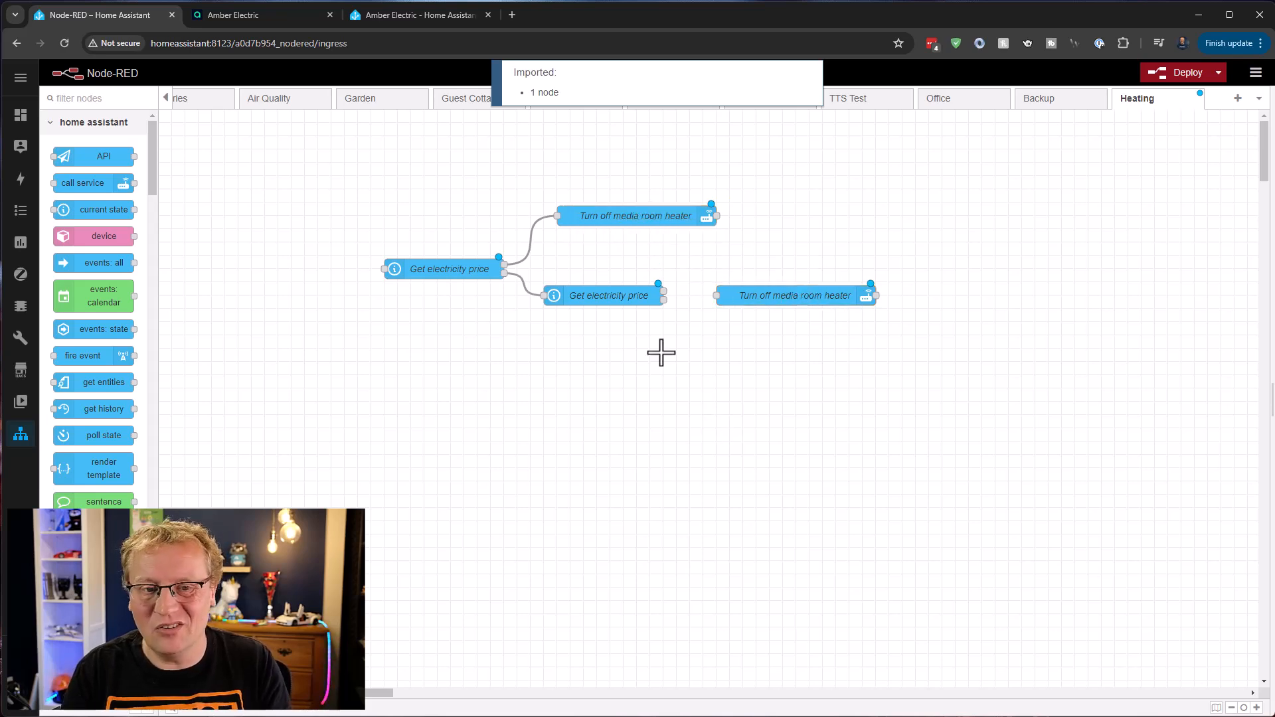
drag(663, 296, 717, 294)
- Rename the copied node "Turn on media room heater", set its service to turn_on, and deploy the flow
click(786, 296)
double_click(785, 296)
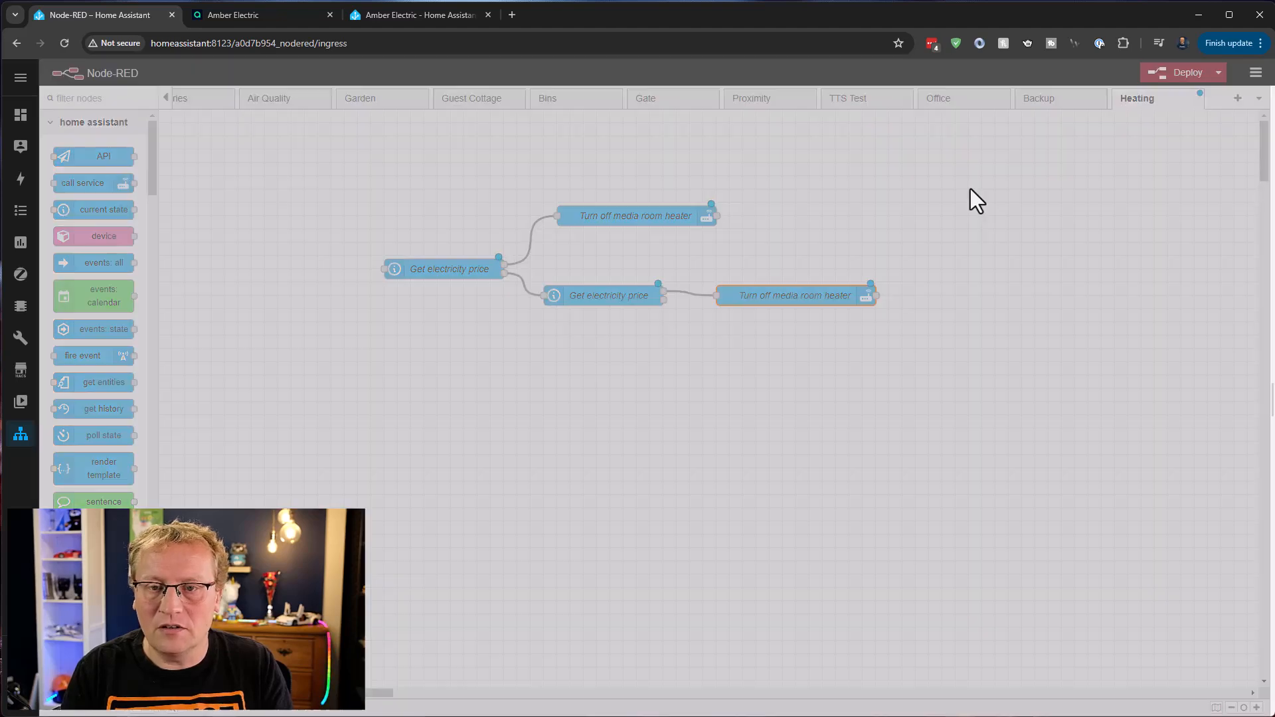
click(1055, 193)
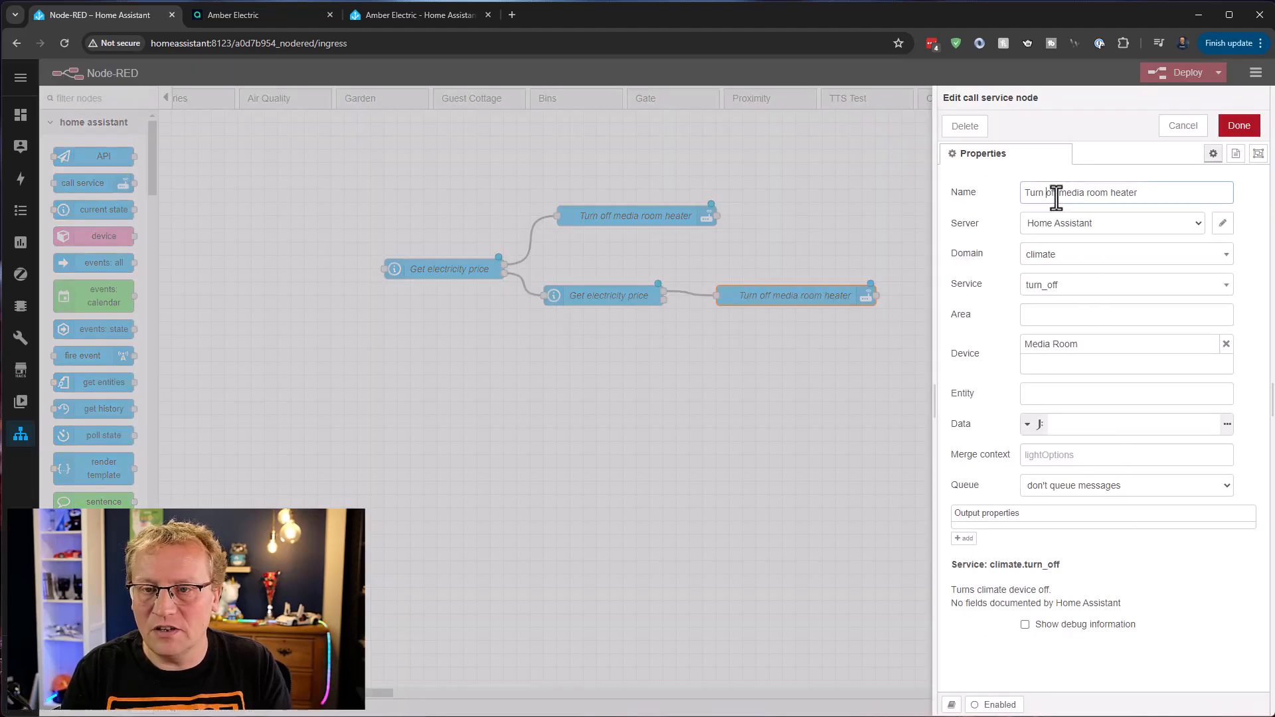
key(Delete)
key(Delete)
text(n)
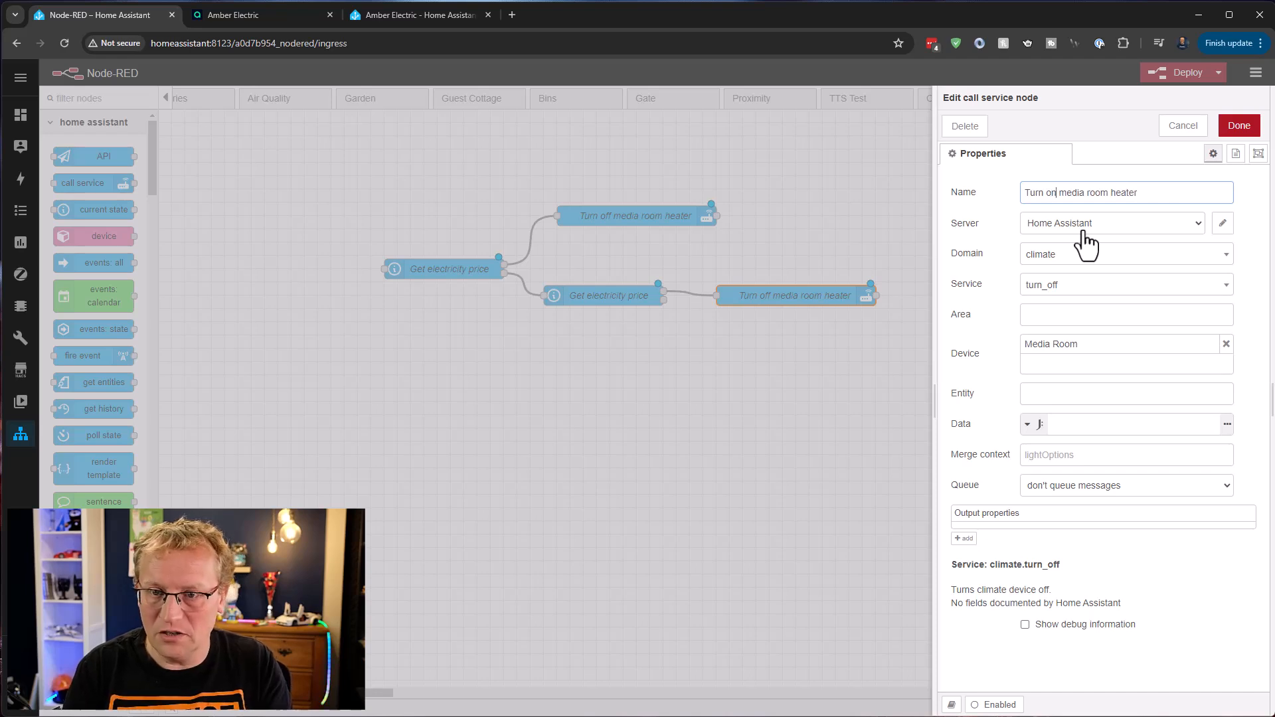
click(1079, 287)
click(1046, 494)
click(1239, 125)
click(1182, 72)
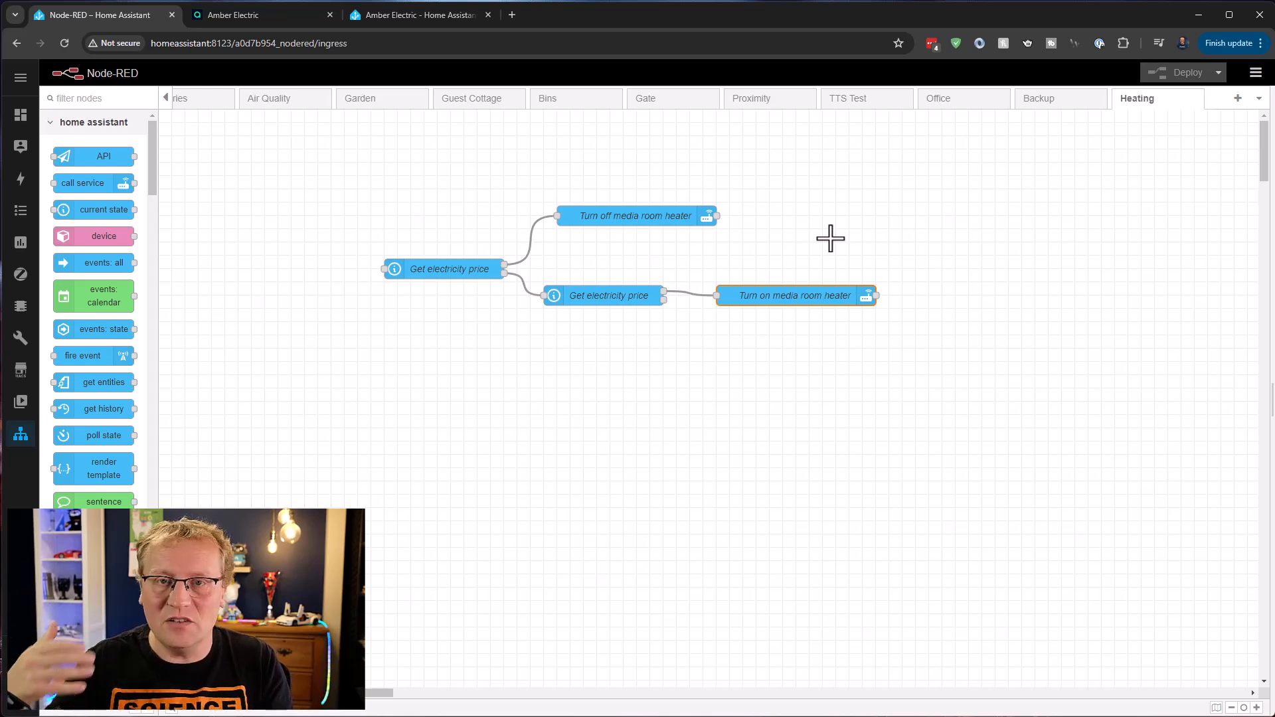
- Move the turn-on node further along, insert a current state node into its incoming wire, and name it "Get media room temp"
click(686, 293)
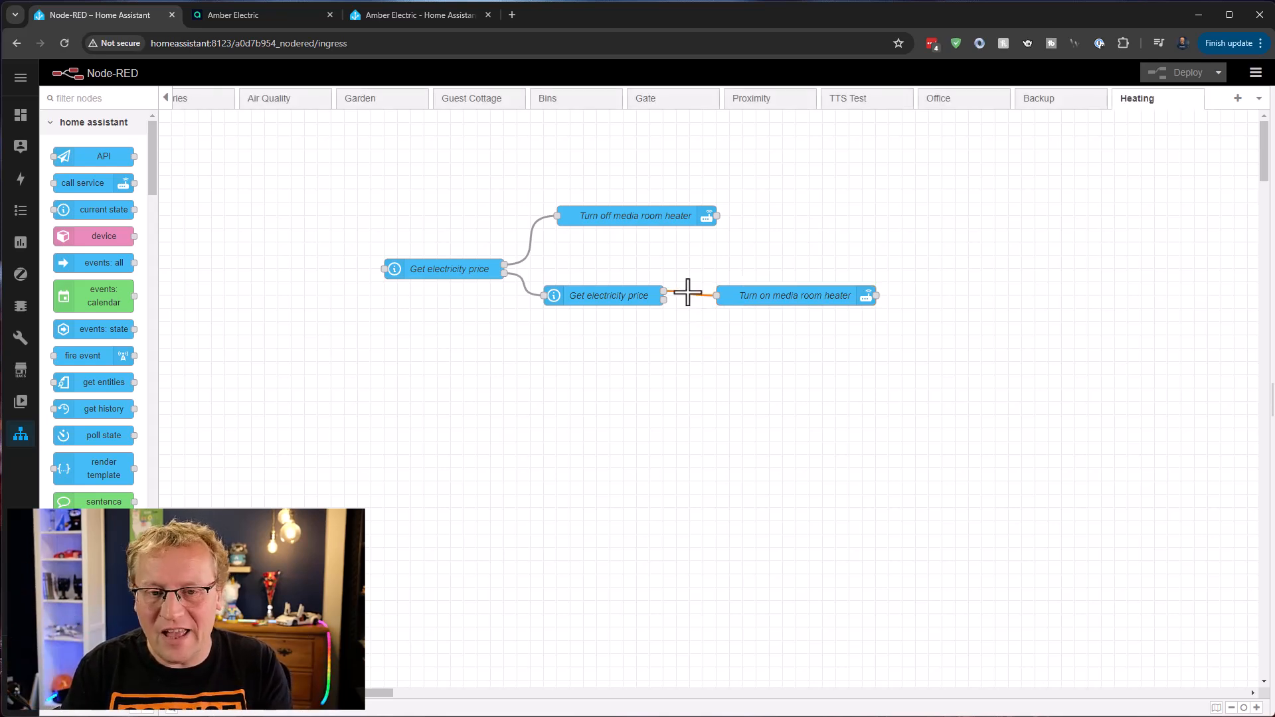
drag(756, 297, 950, 297)
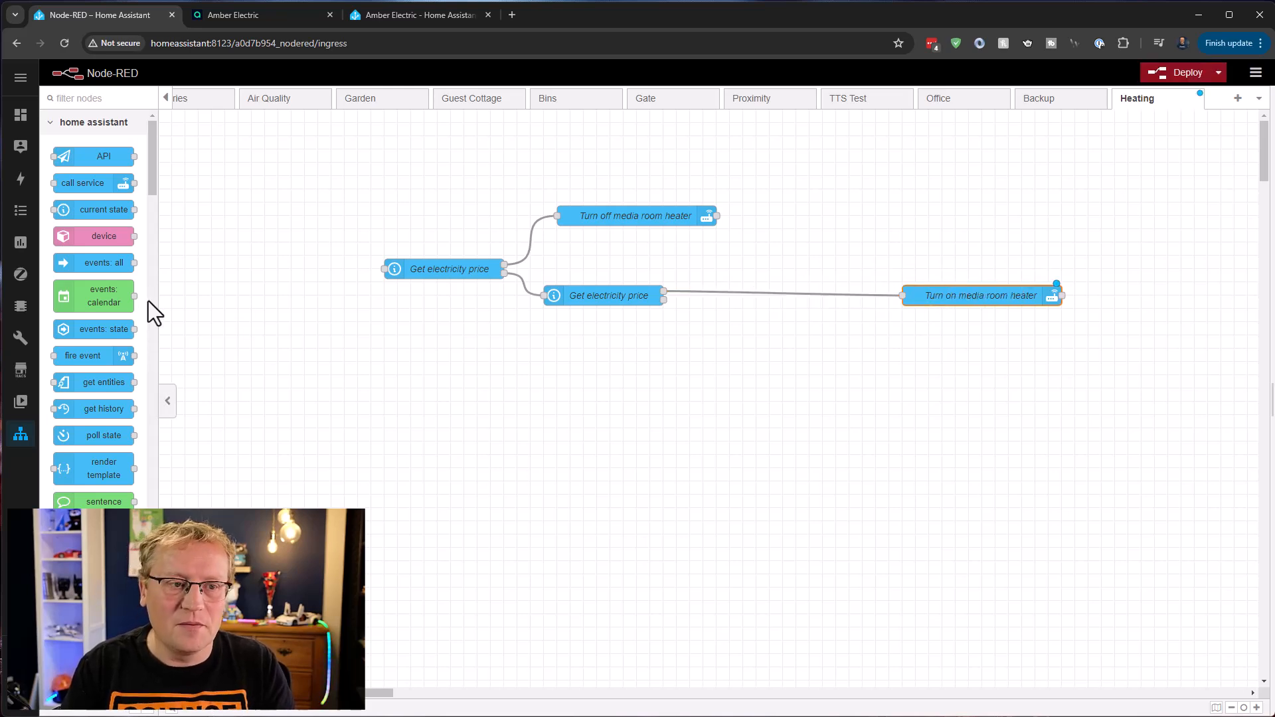
mouse_move(88, 208)
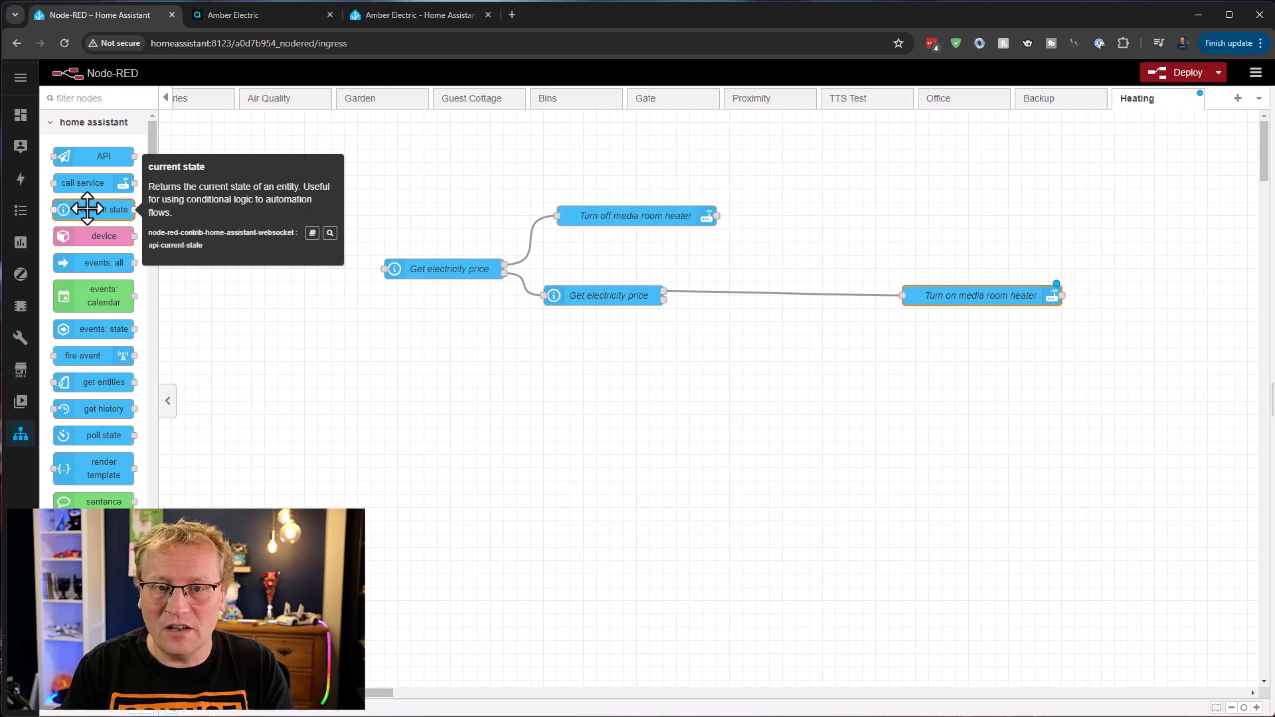
drag(88, 208, 784, 295)
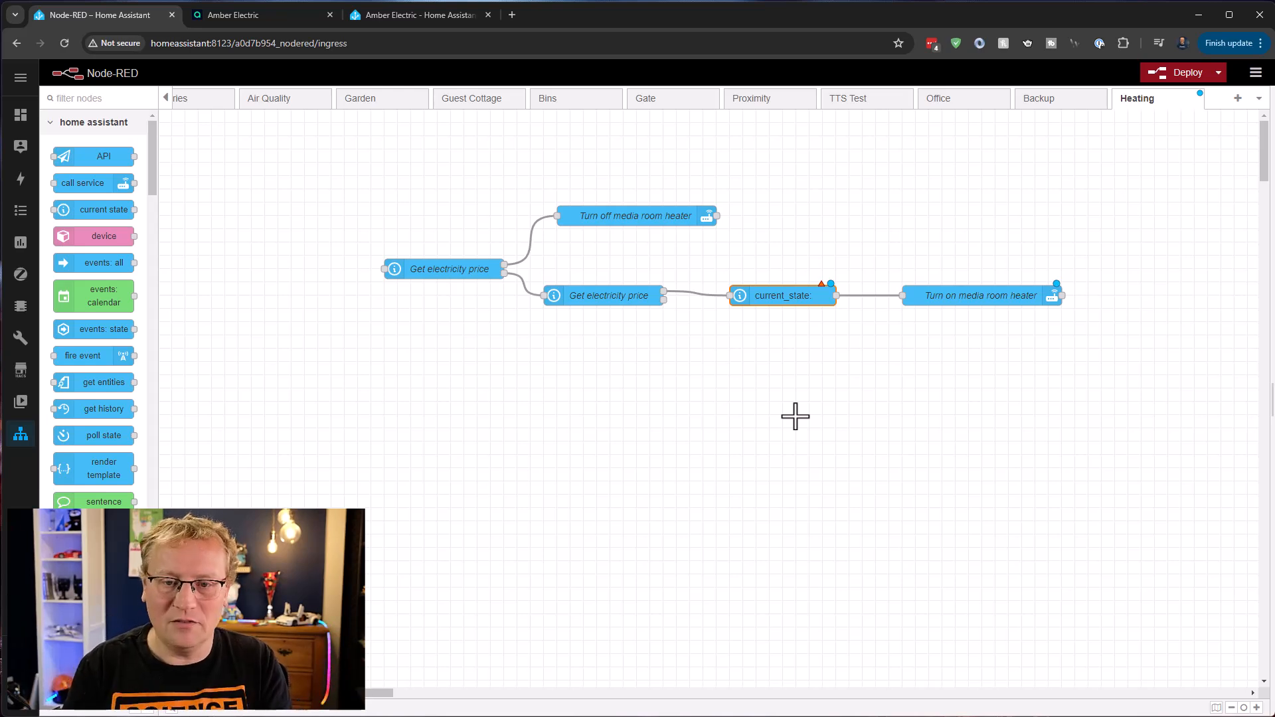
double_click(790, 298)
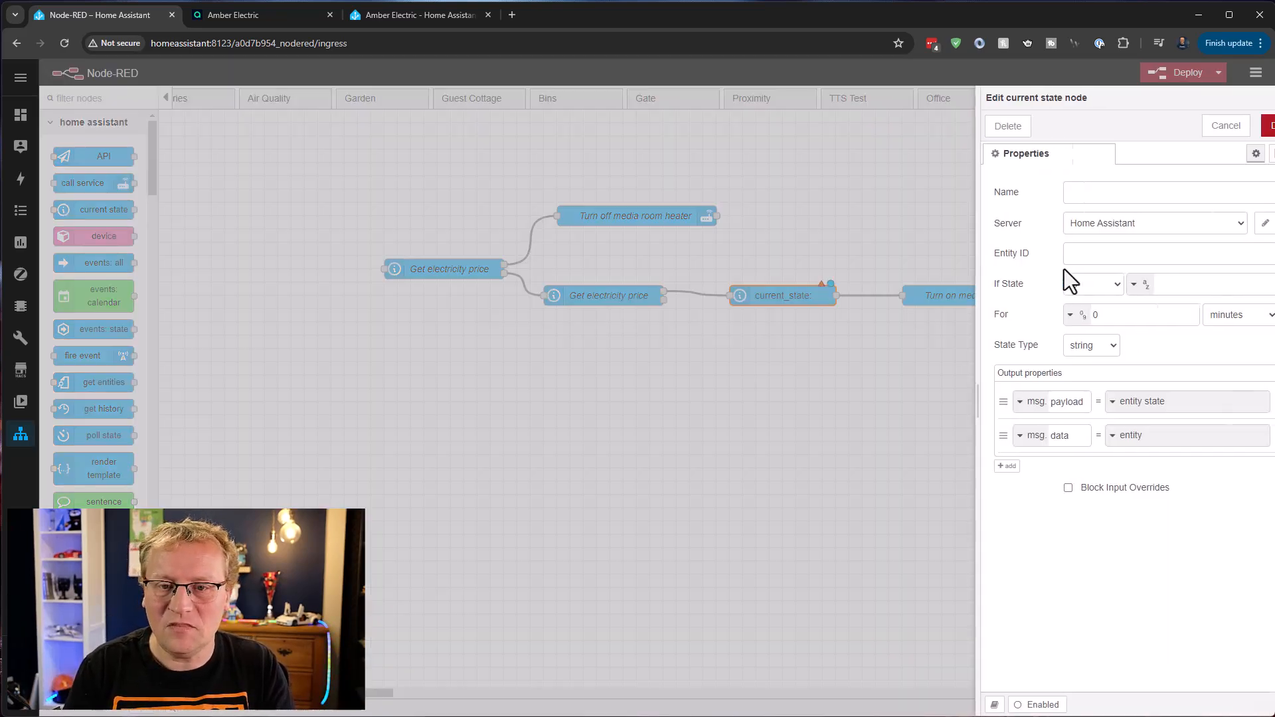
click(1053, 190)
text(Gewt)
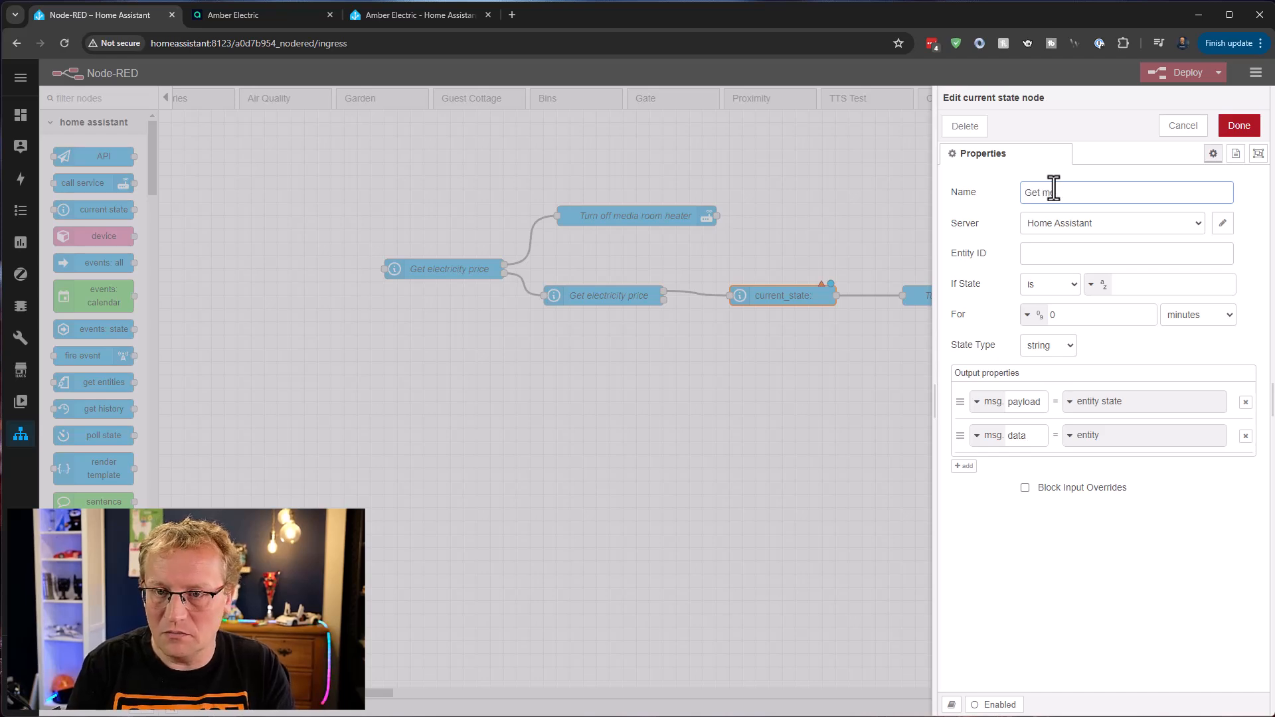
text(media room temp)
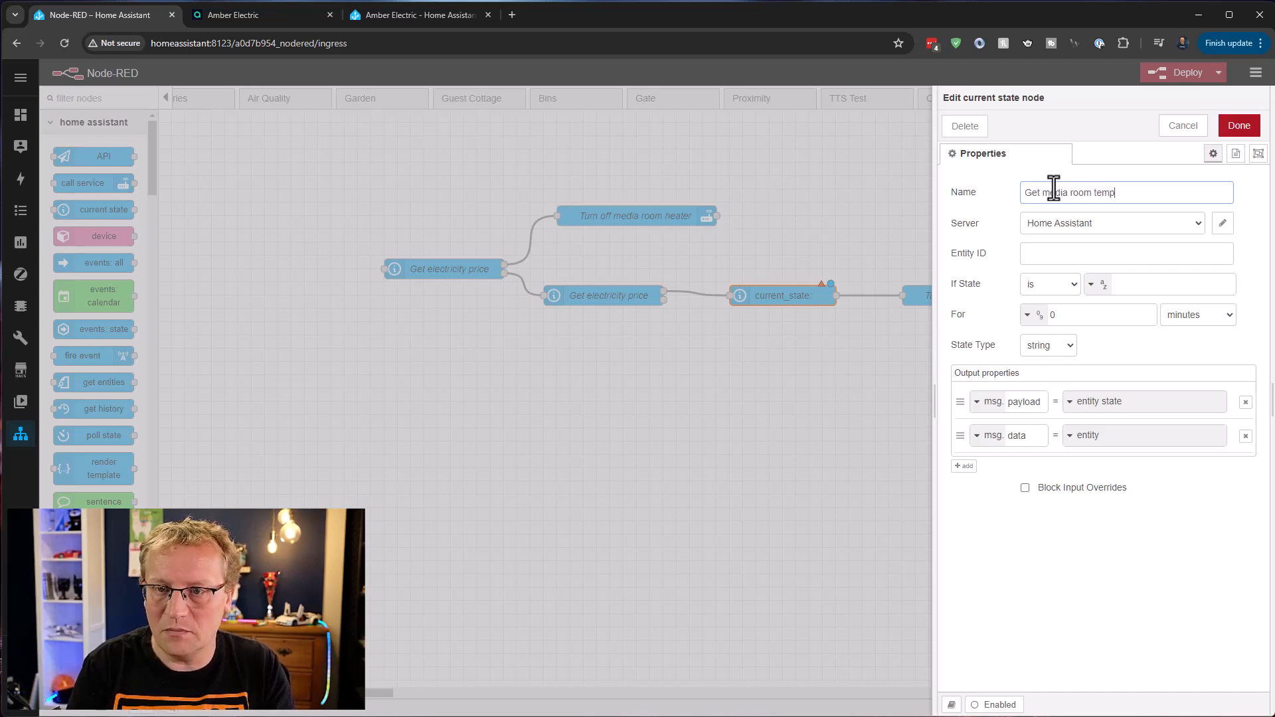
- Set the temperature node to climate.media_room with the condition state < 15, and wire its false output to "Turn off media room heater"
click(1053, 252)
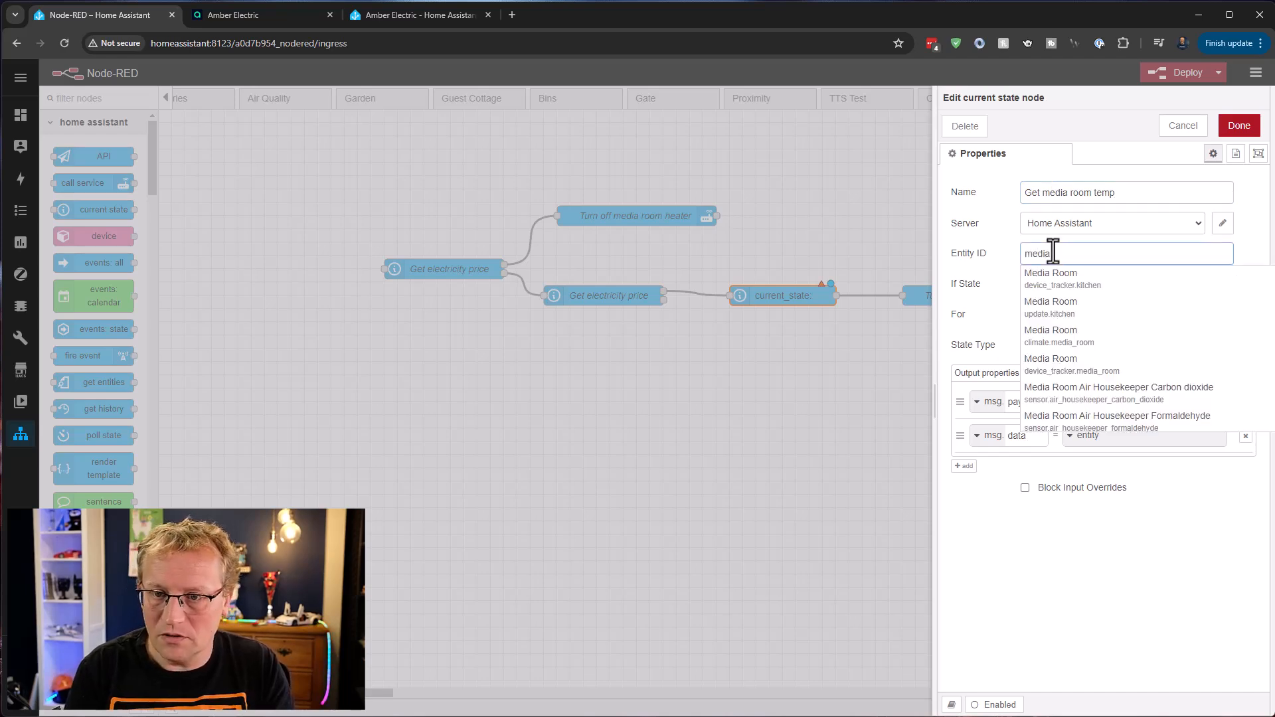
click(1073, 338)
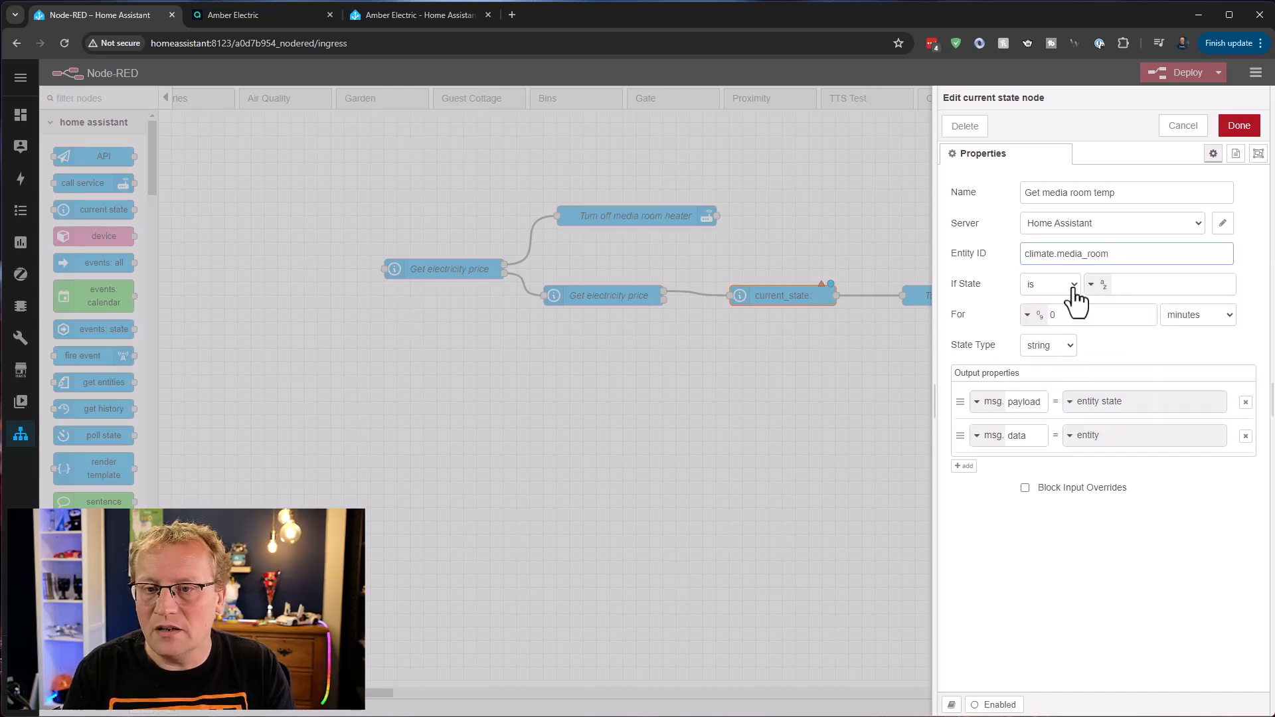
click(1073, 299)
click(1053, 328)
click(1133, 286)
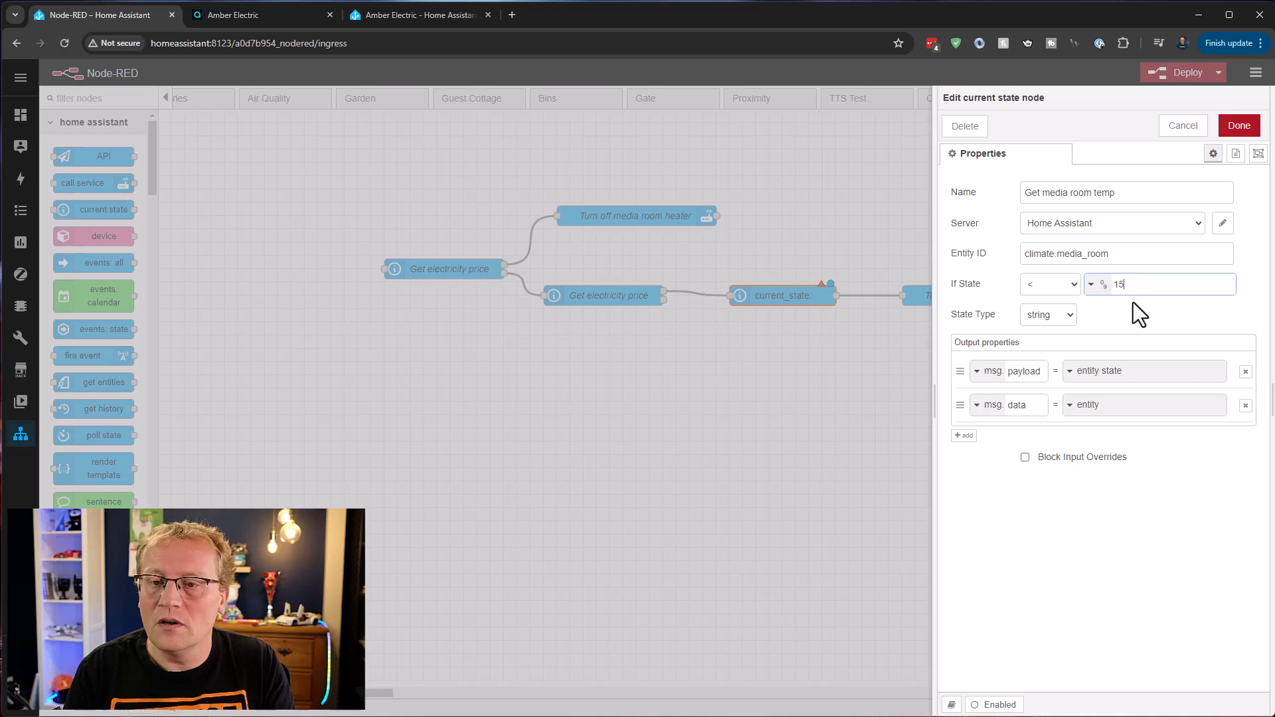
click(1237, 126)
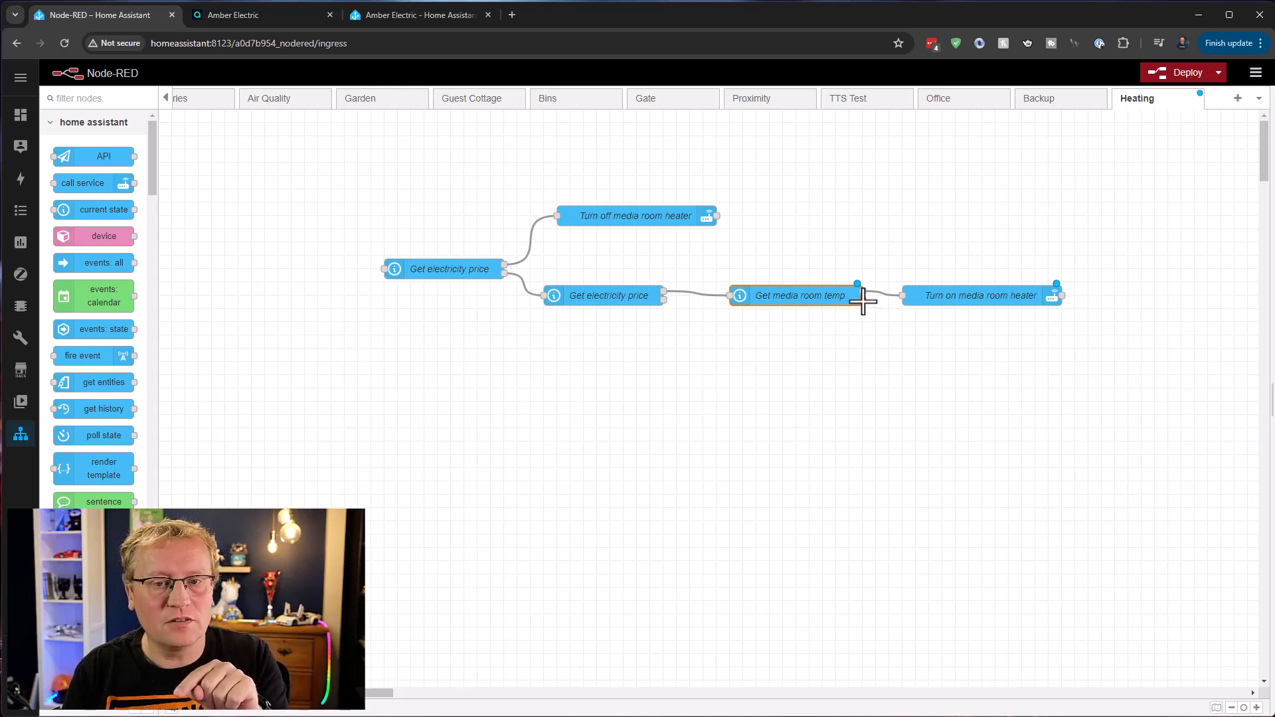
drag(877, 271, 558, 215)
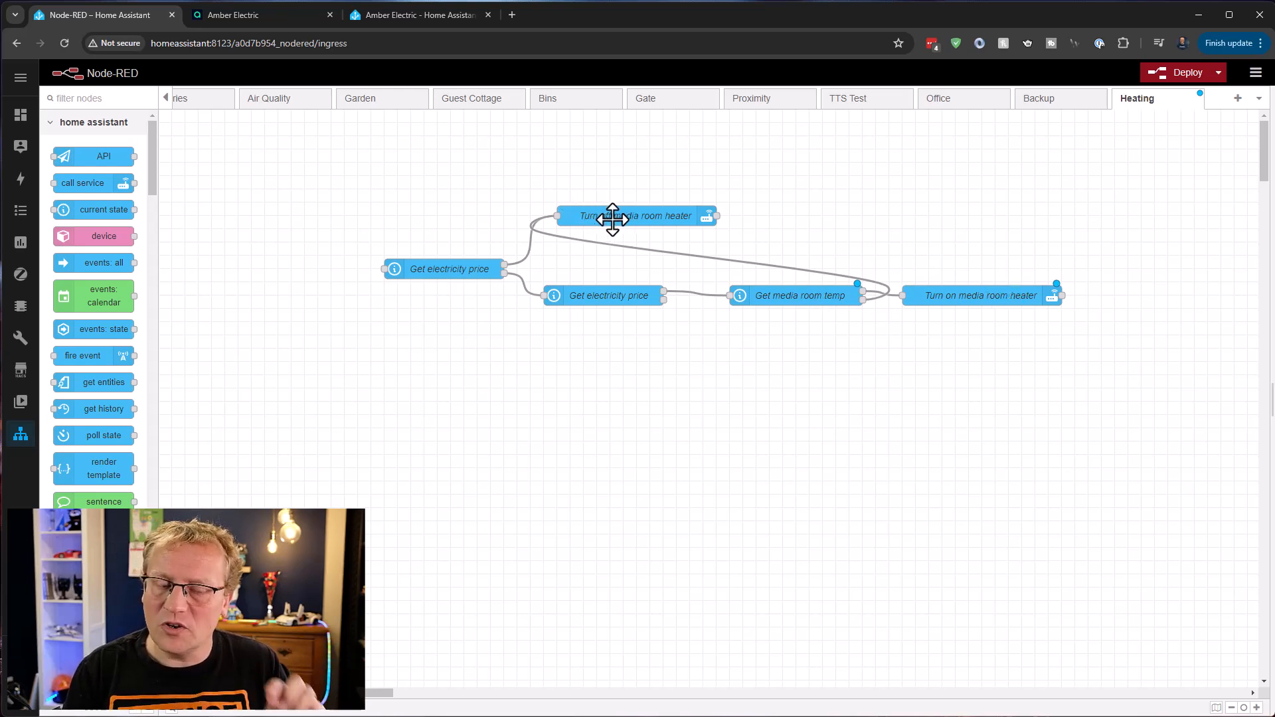
- Add an inject node ahead of the first "Get electricity price" node and name it "Every 10 min"
drag(154, 146, 152, 260)
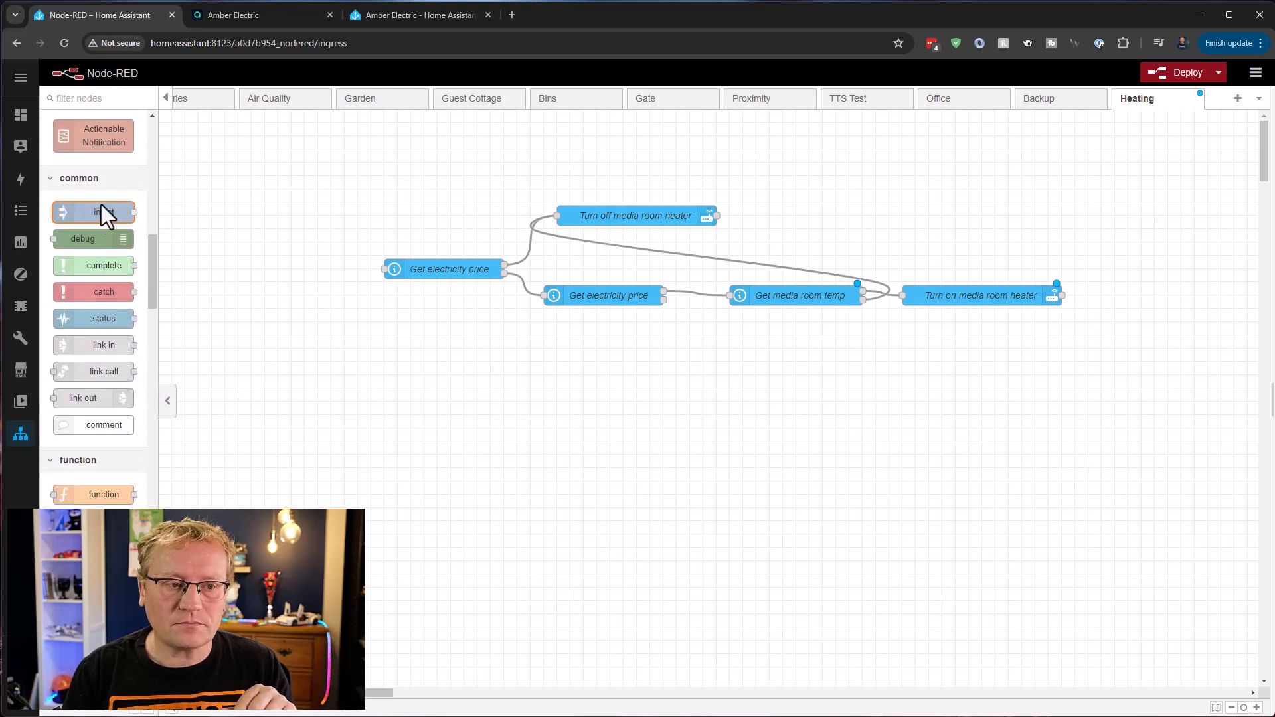
drag(78, 213, 279, 269)
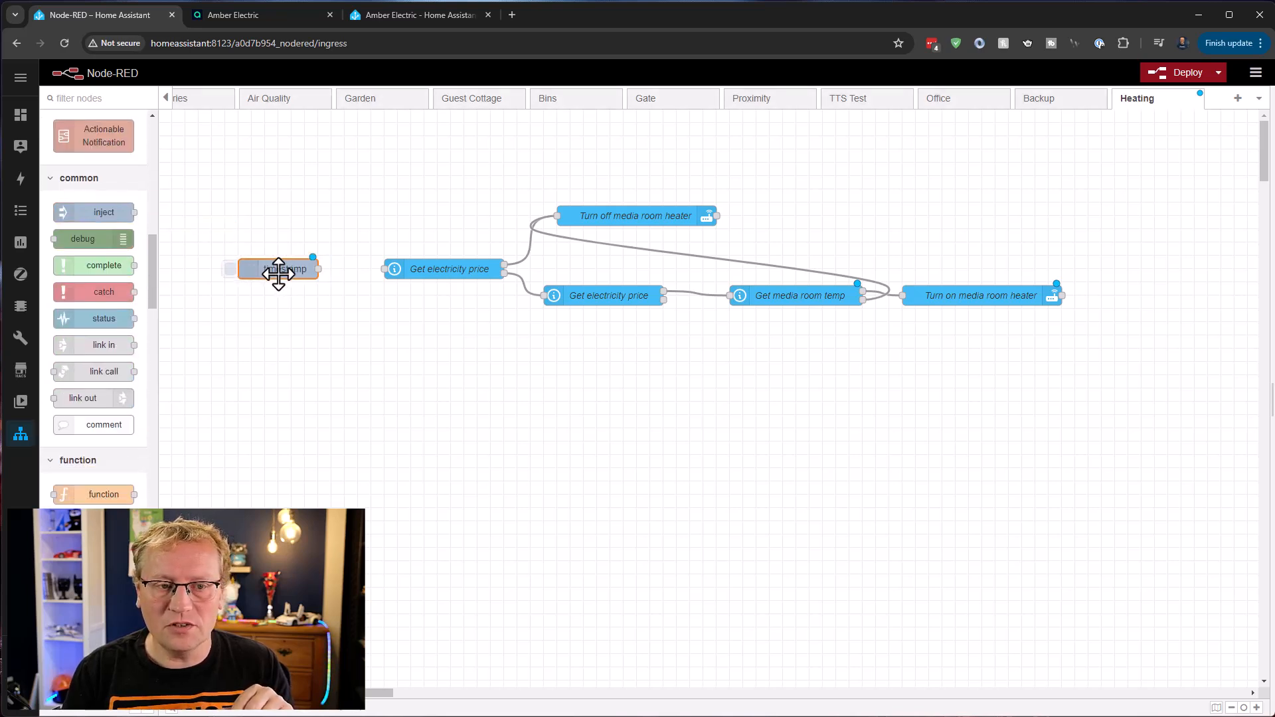
double_click(295, 269)
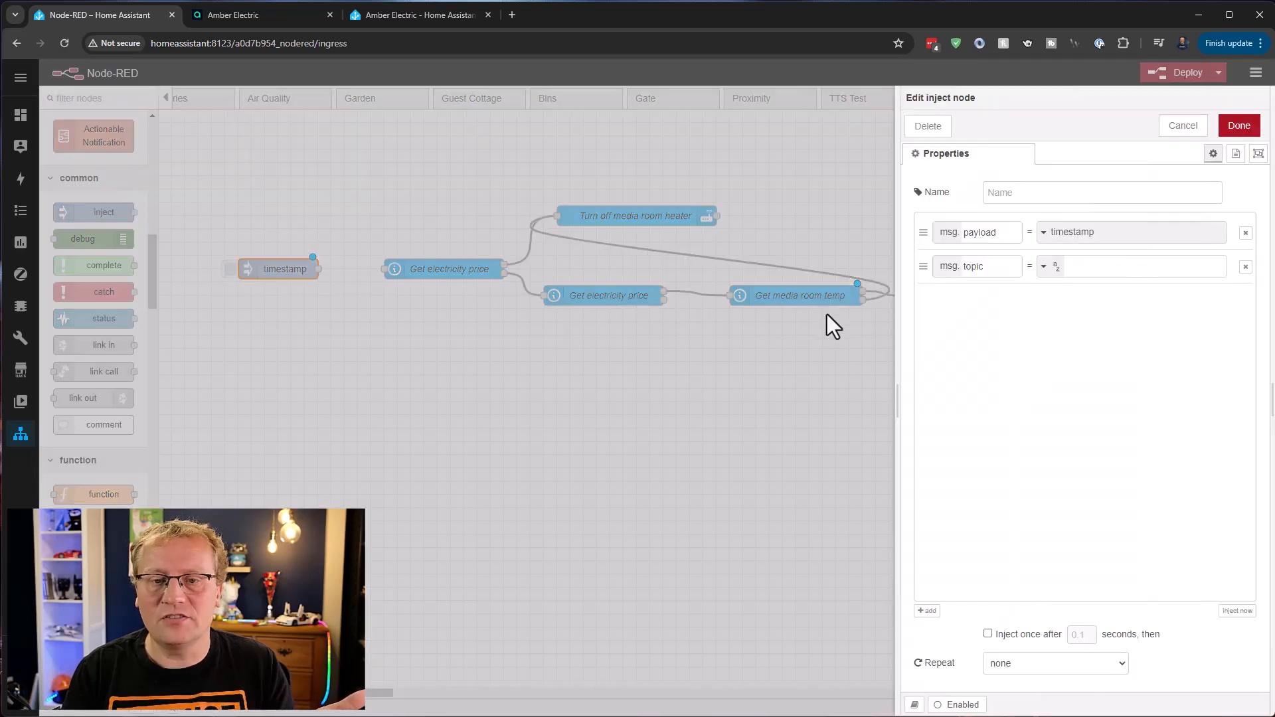
click(1028, 192)
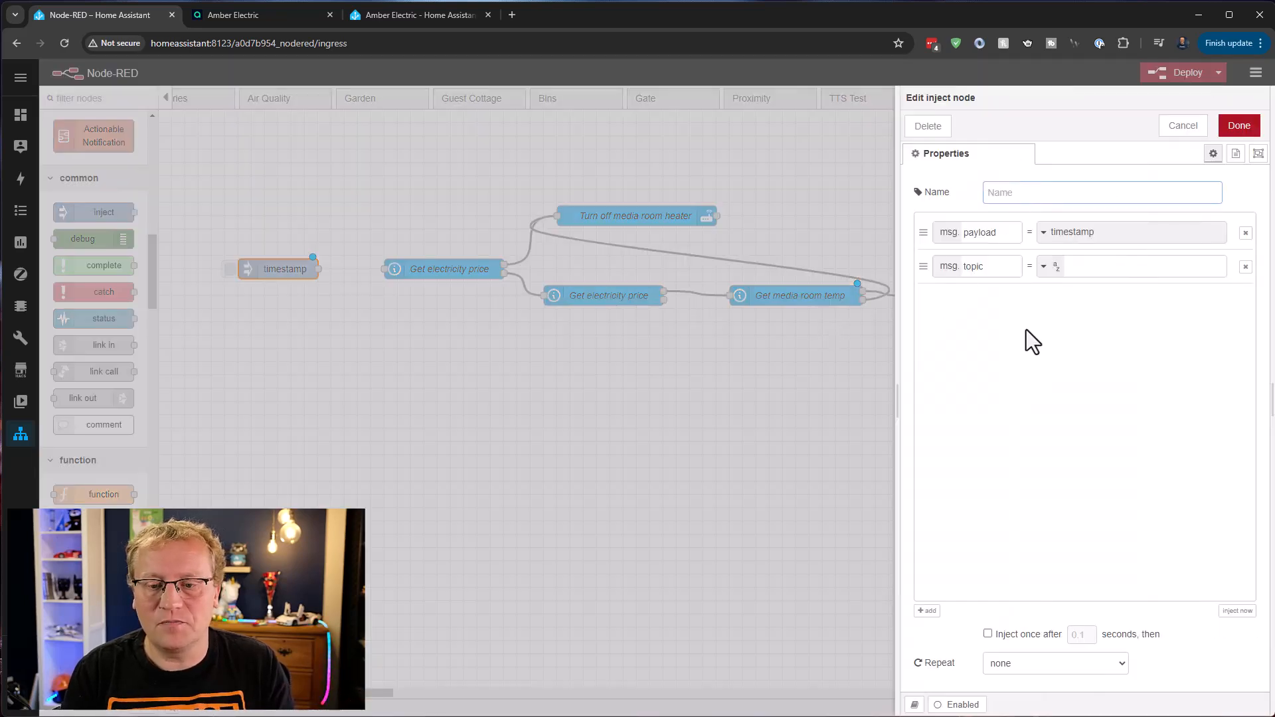
text(ever)
key(BackSpace)
key(BackSpace)
key(BackSpace)
key(BackSpace)
text(Every )
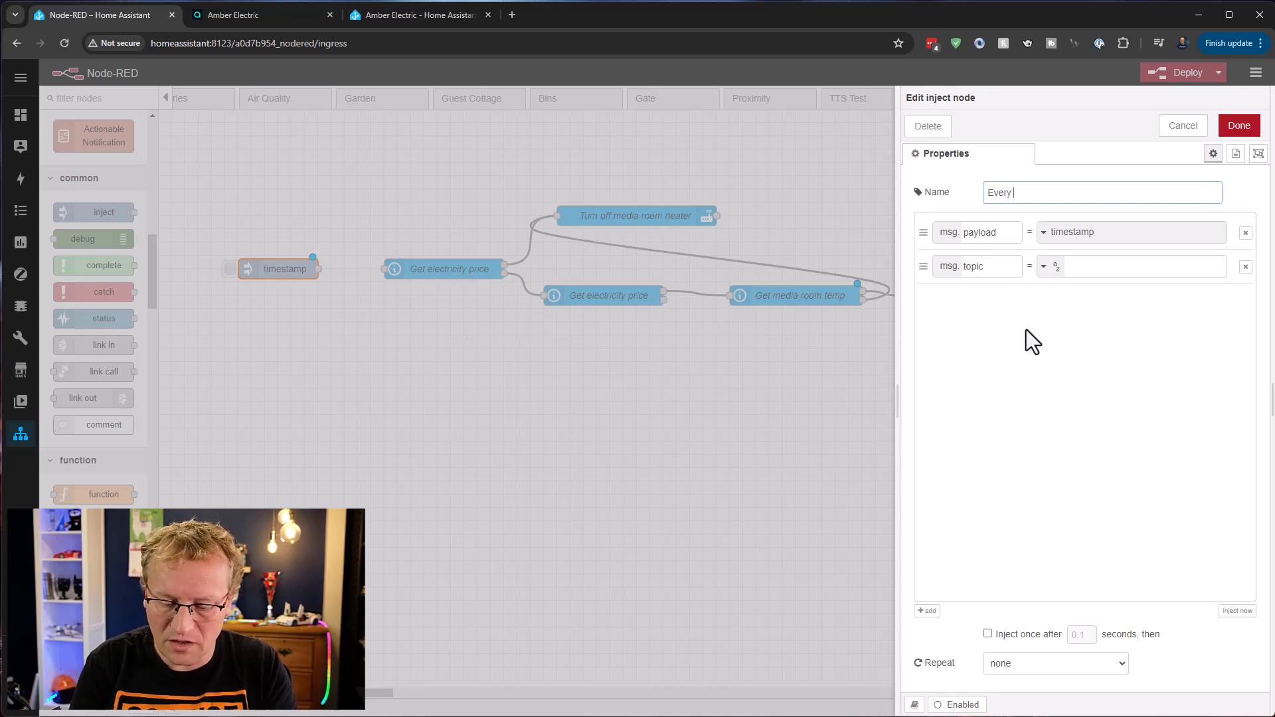
text(10 min)
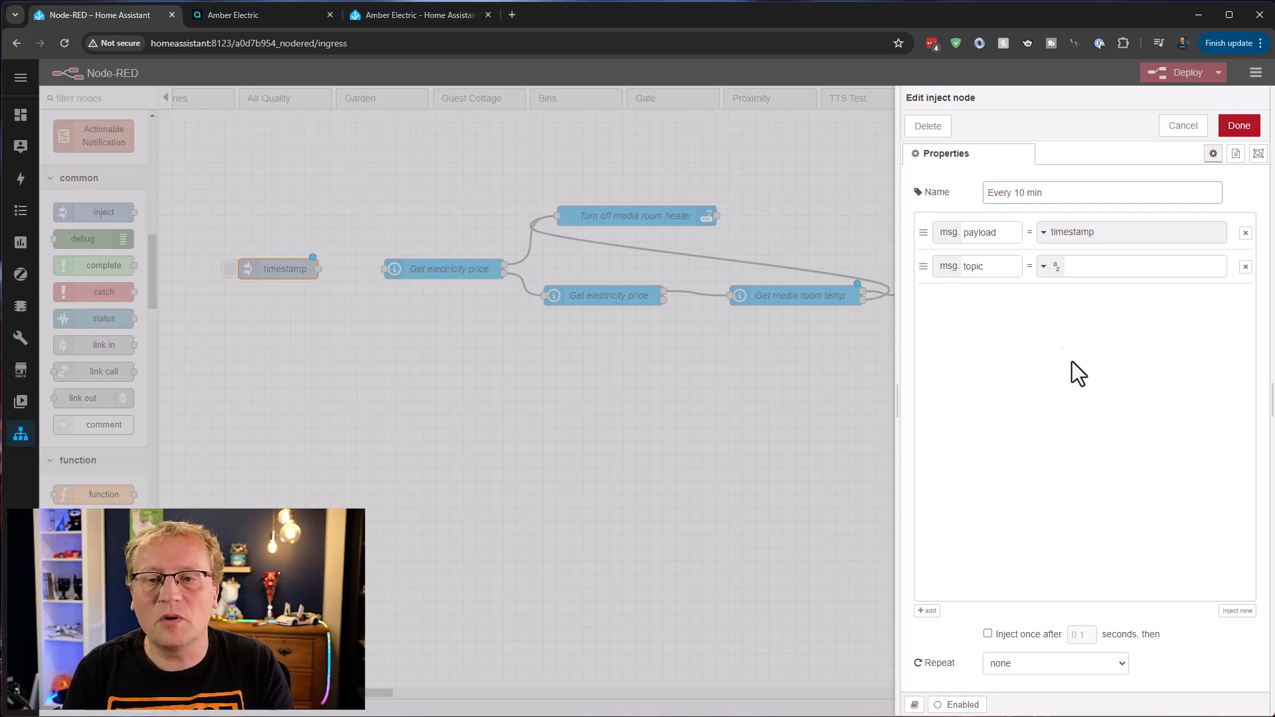
- Set the inject node to repeat at an interval of every 10 minutes
click(1013, 663)
click(1026, 662)
click(1025, 660)
click(1021, 694)
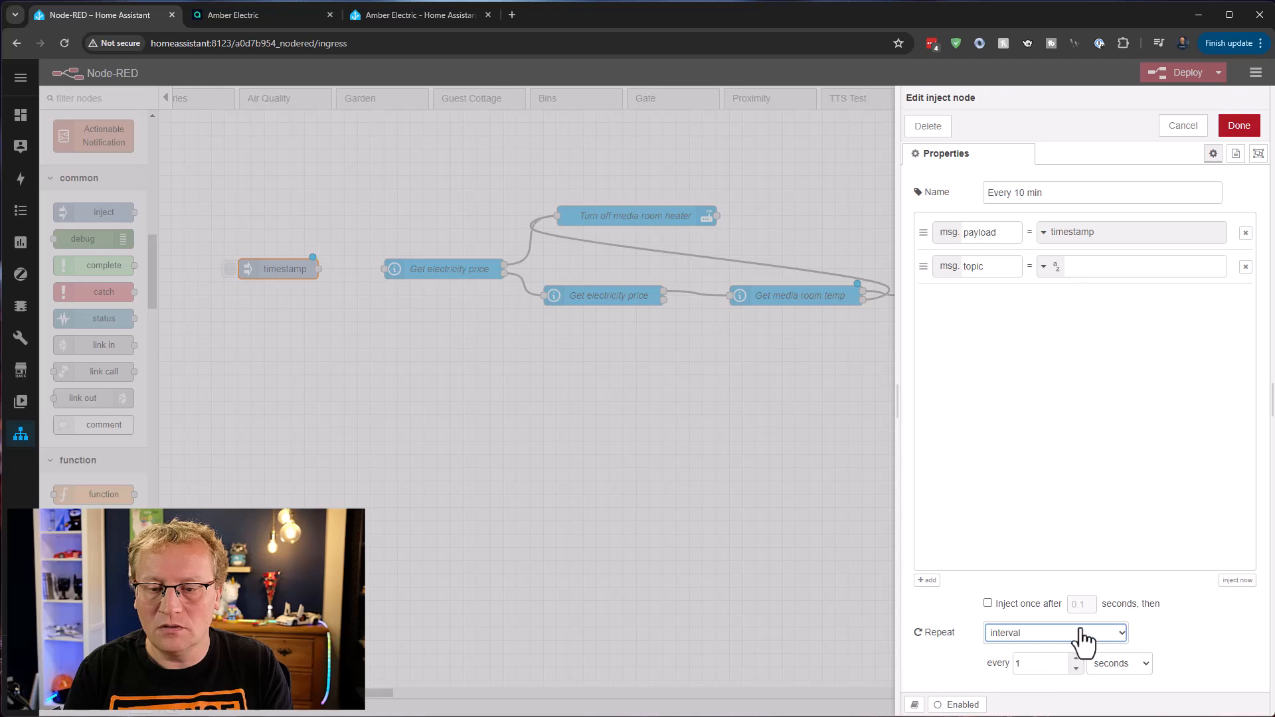
click(1123, 666)
click(1126, 693)
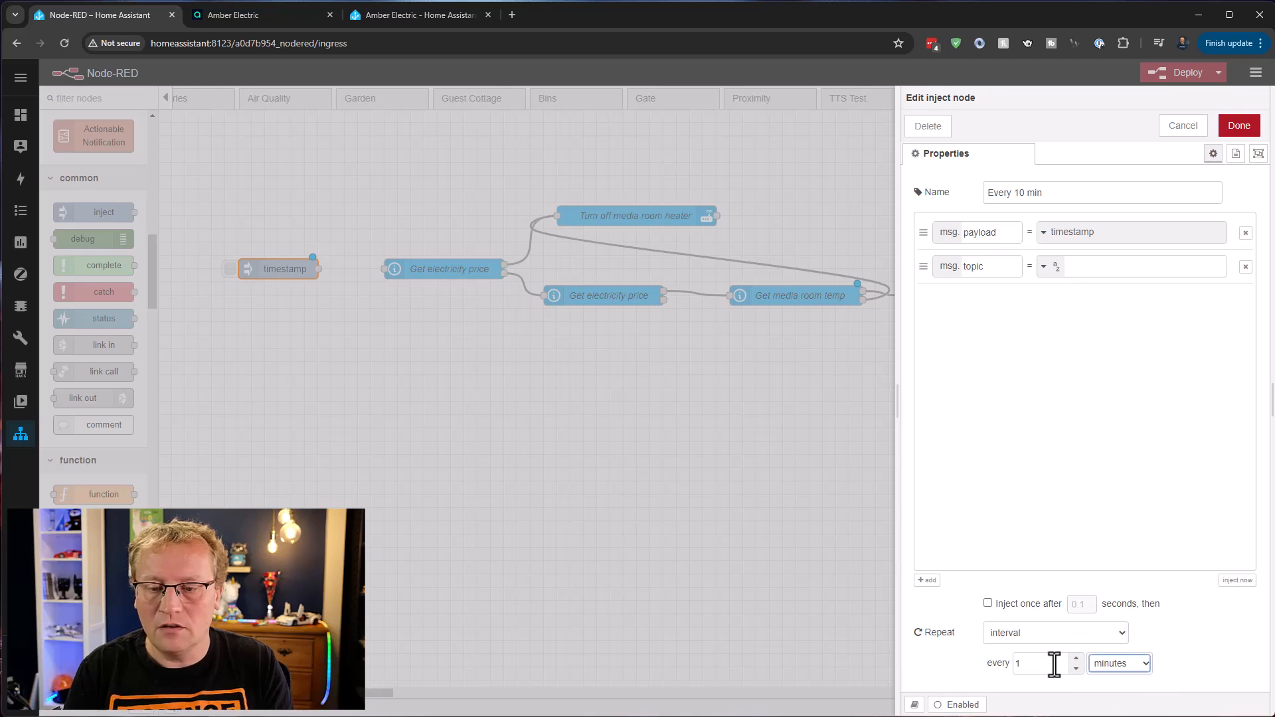
click(1053, 663)
text(0)
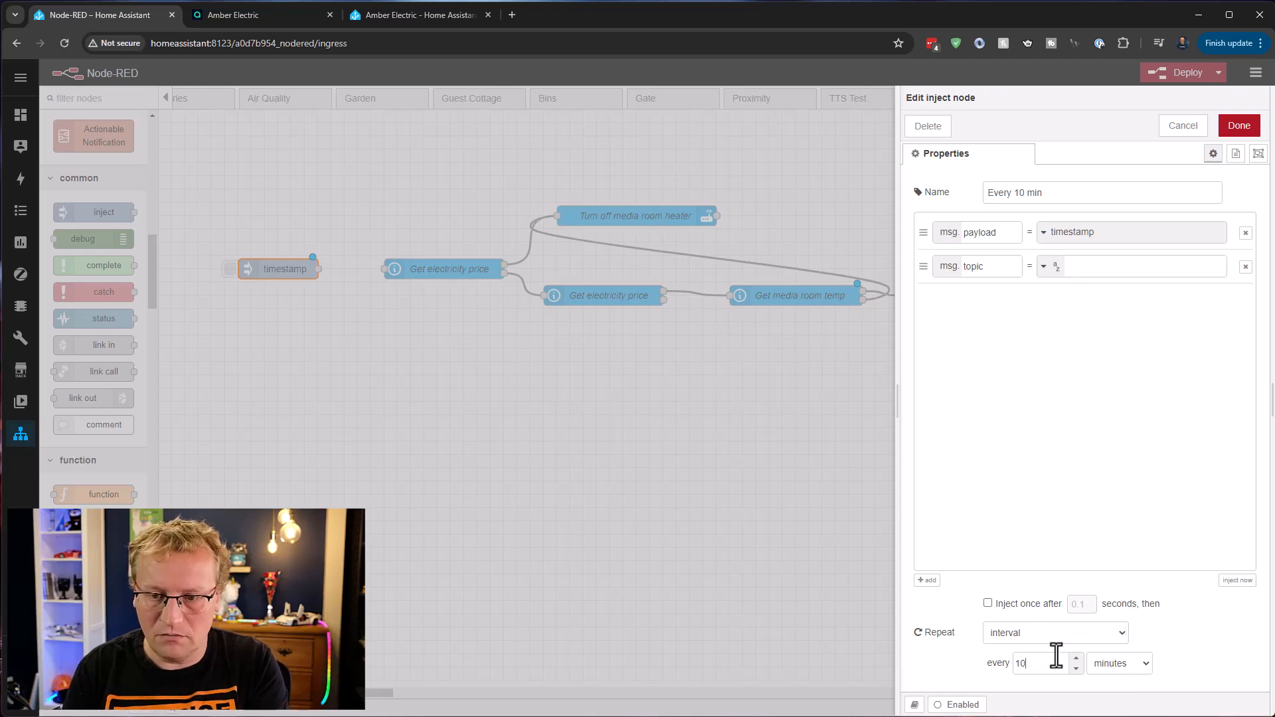
click(1239, 125)
- Wire the "Every 10 min" node to the first "Get electricity price" node and deploy the flow
click(1181, 74)
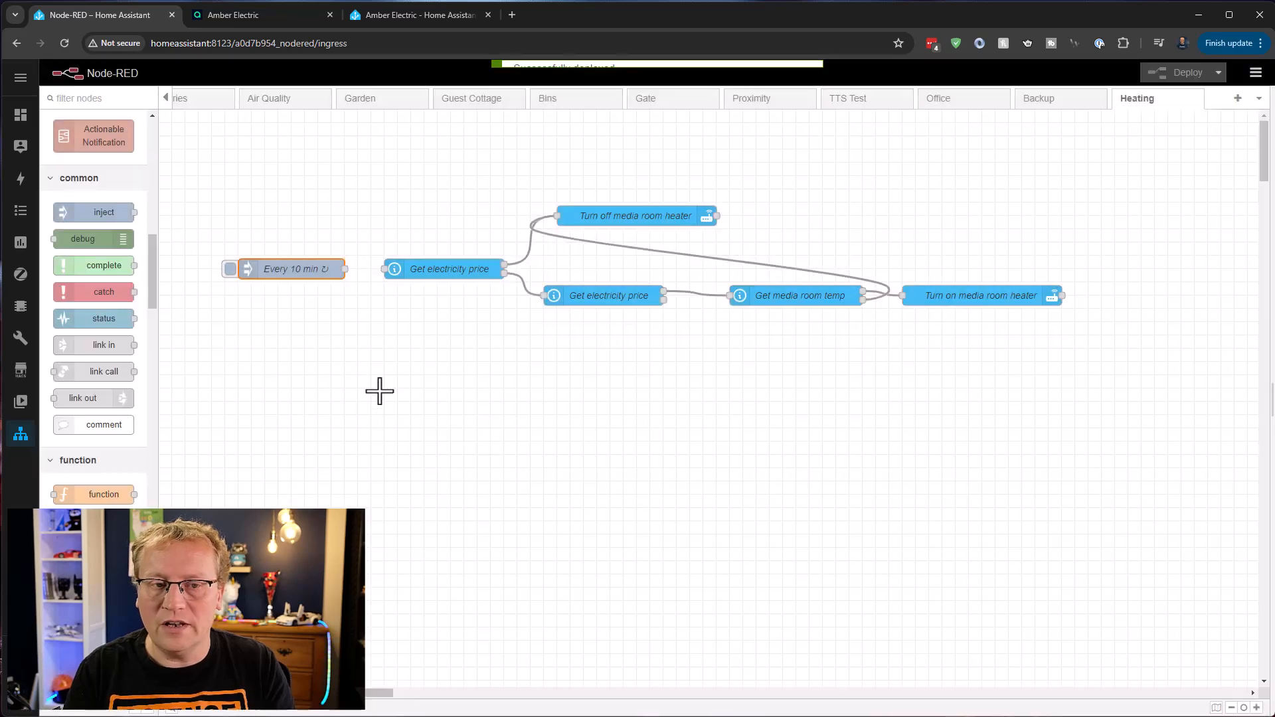
drag(366, 268, 384, 269)
click(1168, 75)
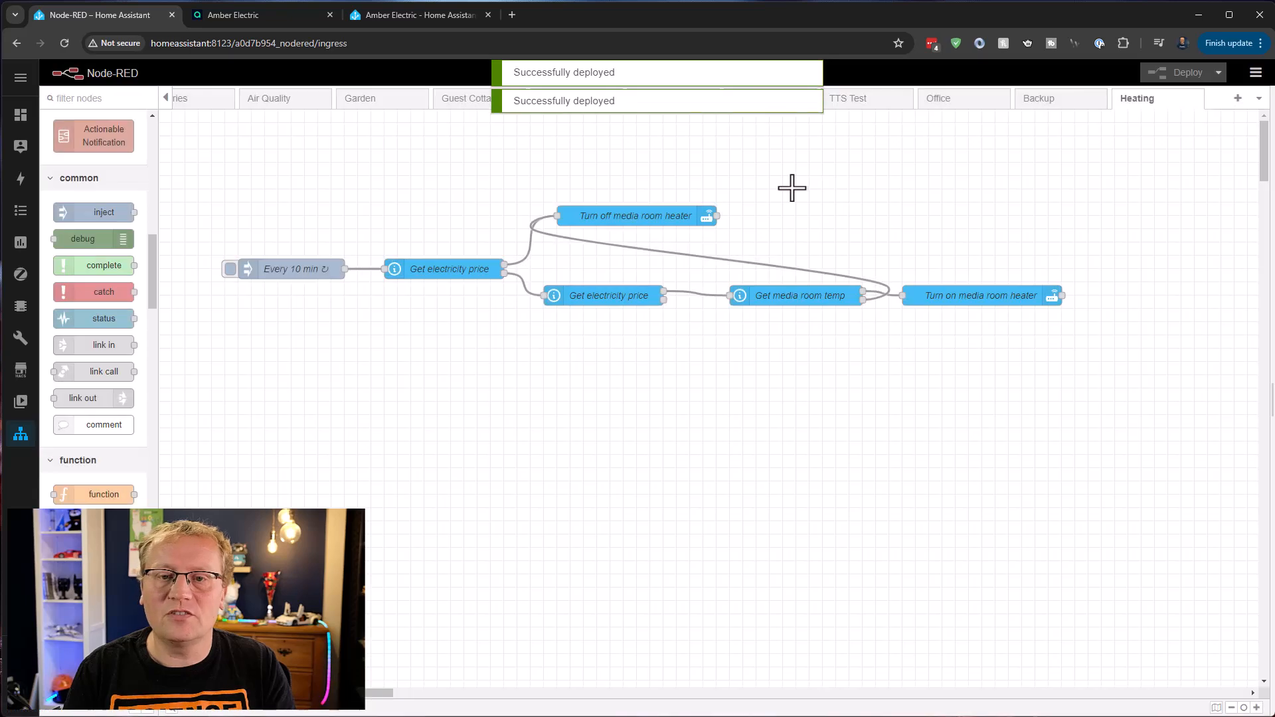